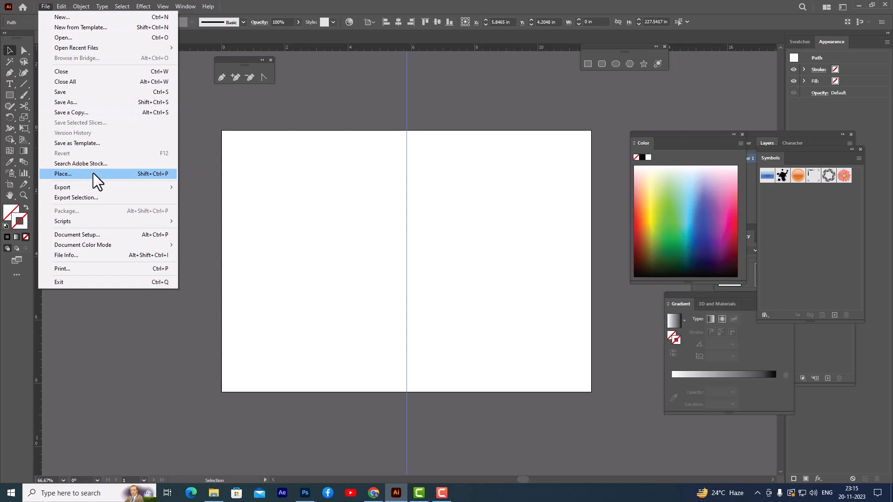
Step: Place the bottle image from the Desktop folder into the document as a linked file
click(93, 173)
click(21, 73)
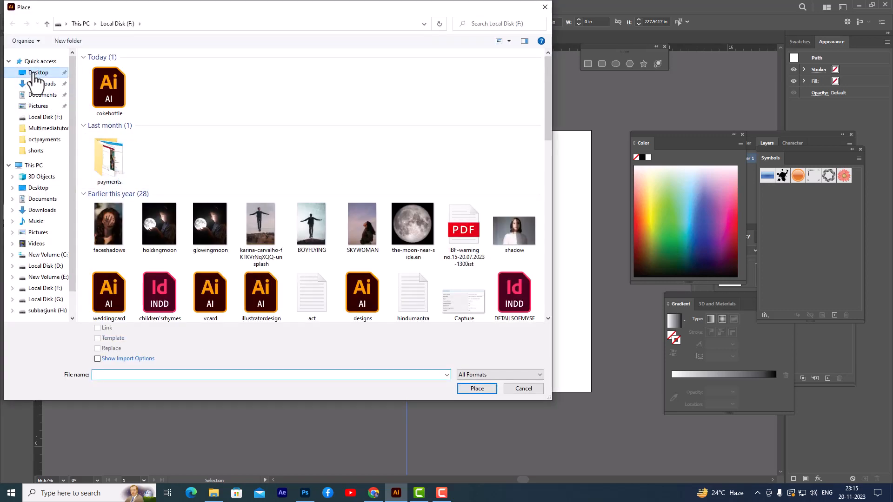
scroll(299, 150, down, 10)
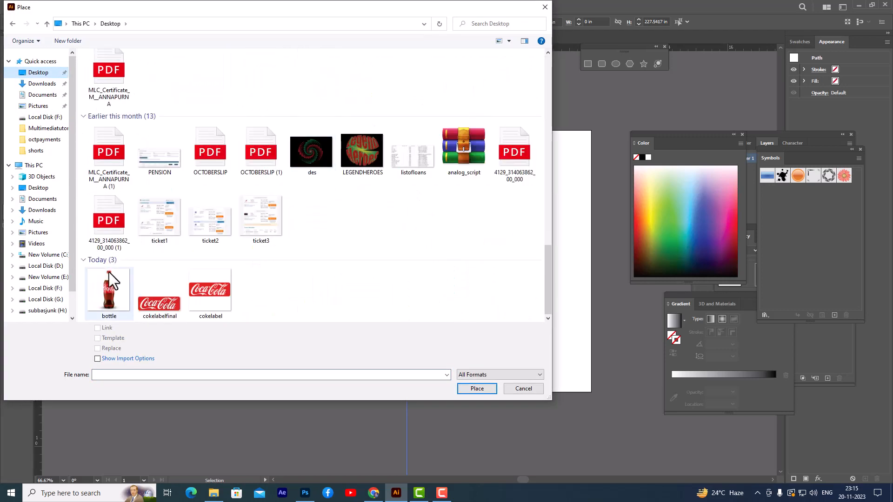
click(108, 286)
click(475, 390)
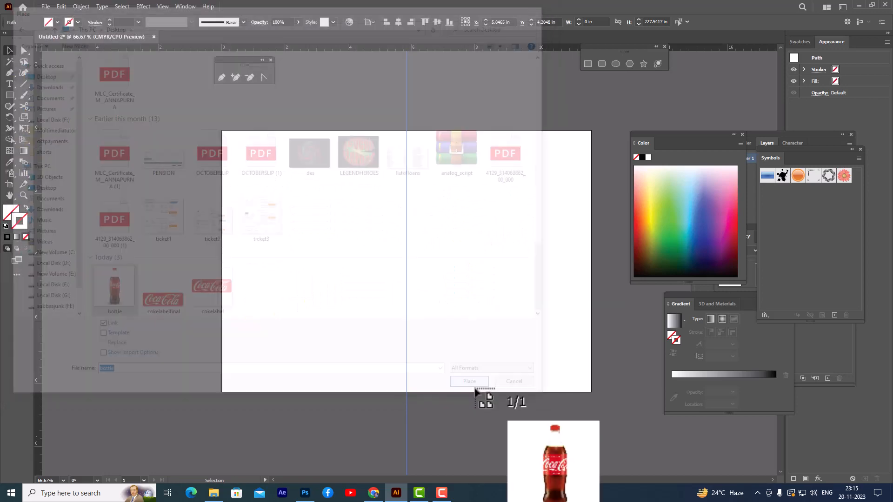
click(308, 281)
Step: Scale the placed bottle image down to about 8.1 in square and move it over the artboard
drag(613, 375, 277, 241)
drag(665, 142, 718, 141)
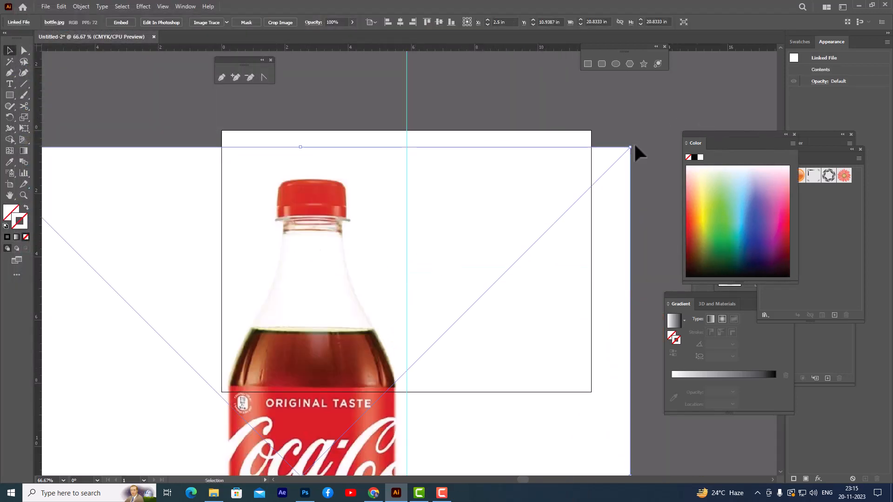
drag(631, 147, 428, 349)
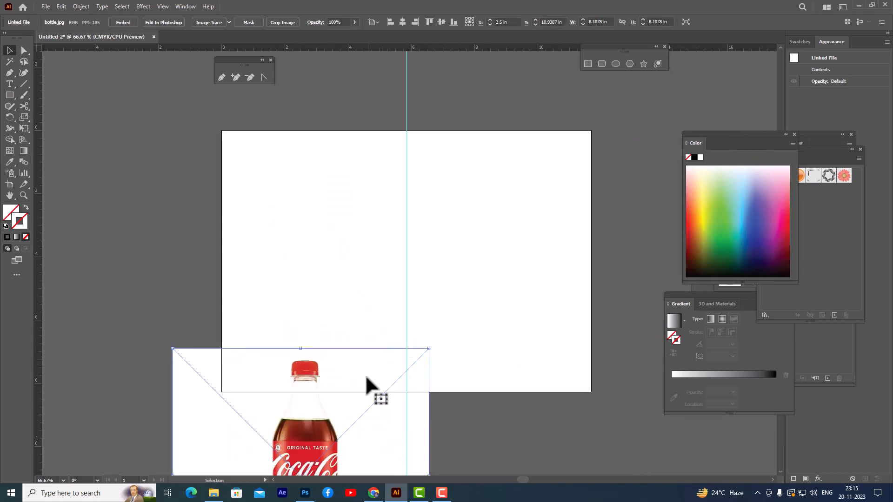
drag(371, 392, 490, 198)
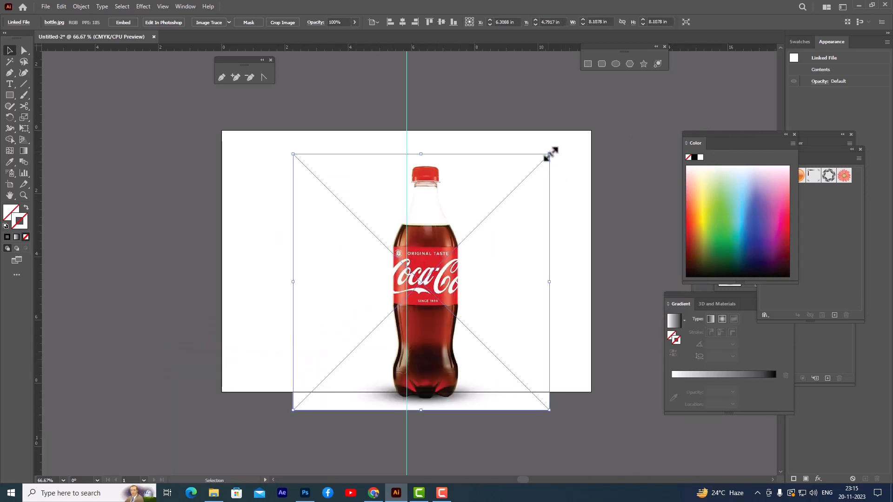
Step: Resize the bottle image to about 6.8 in square and align the bottle's middle with the vertical guide
drag(550, 155, 514, 189)
drag(425, 253, 411, 220)
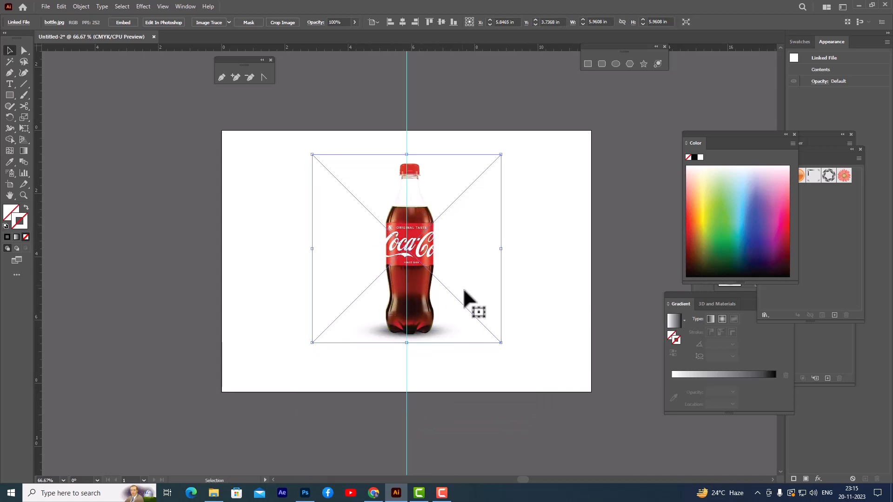
drag(501, 342, 515, 356)
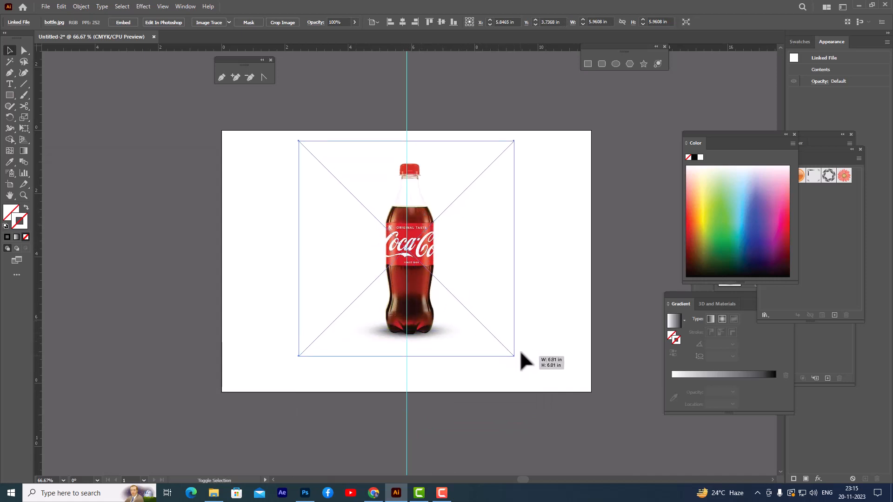
drag(422, 198, 419, 205)
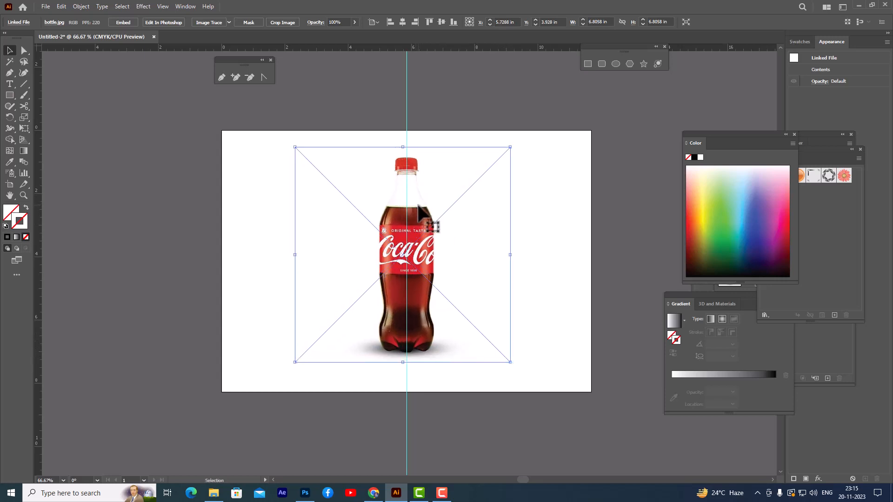
Step: Enlarge the bottle image slightly to about 7.14 in square around its centre and deselect it
click(567, 215)
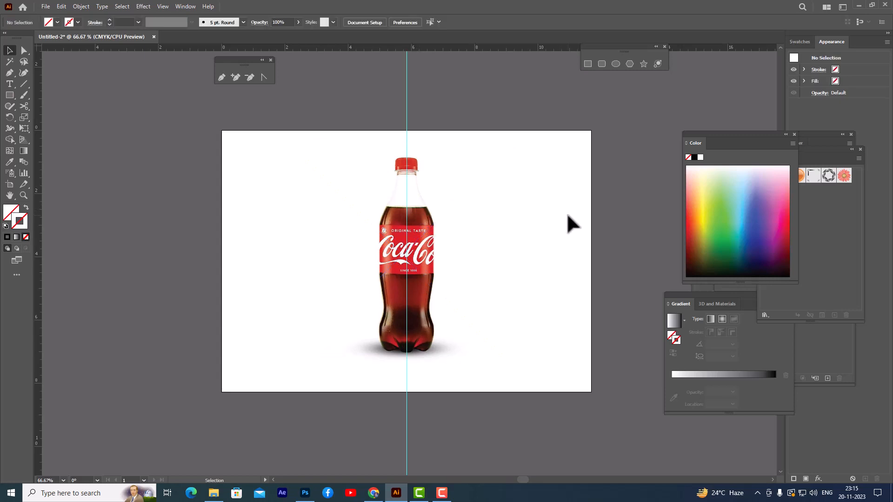
click(442, 236)
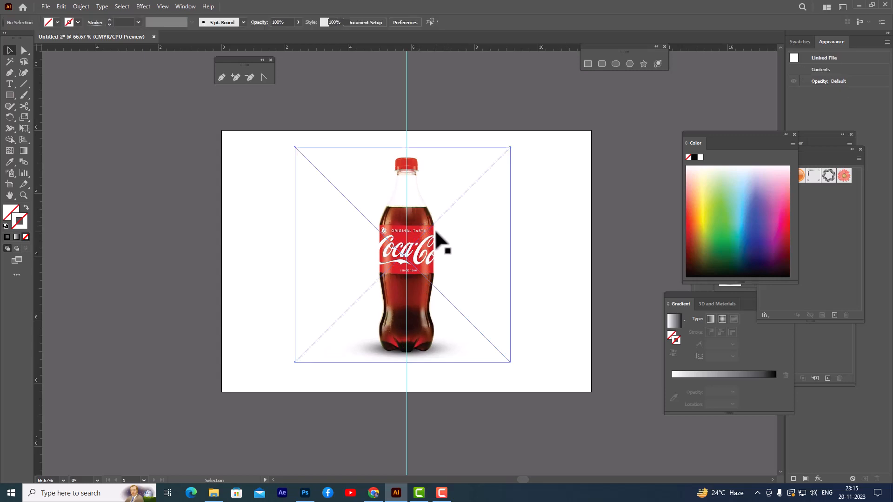
drag(511, 147, 516, 142)
click(521, 92)
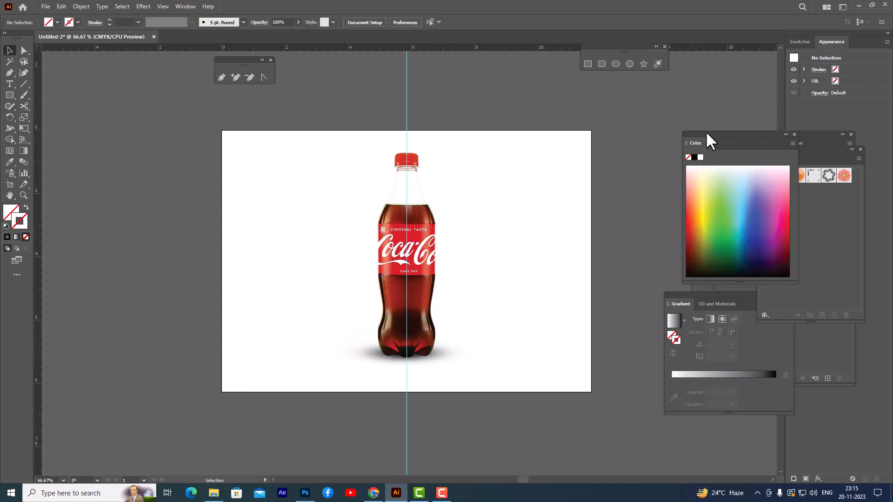
Step: Move the Color panel lower and detach the Layers panel so it floats beside the bottle
drag(707, 133, 644, 293)
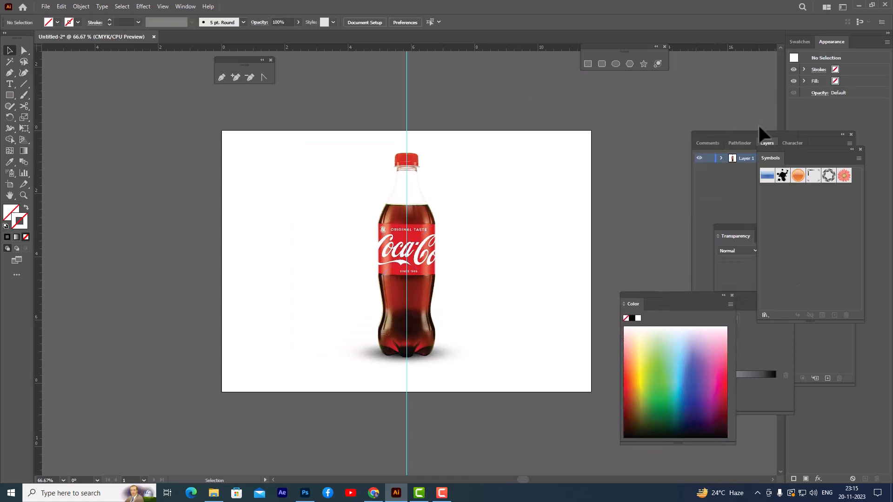
drag(772, 146, 599, 112)
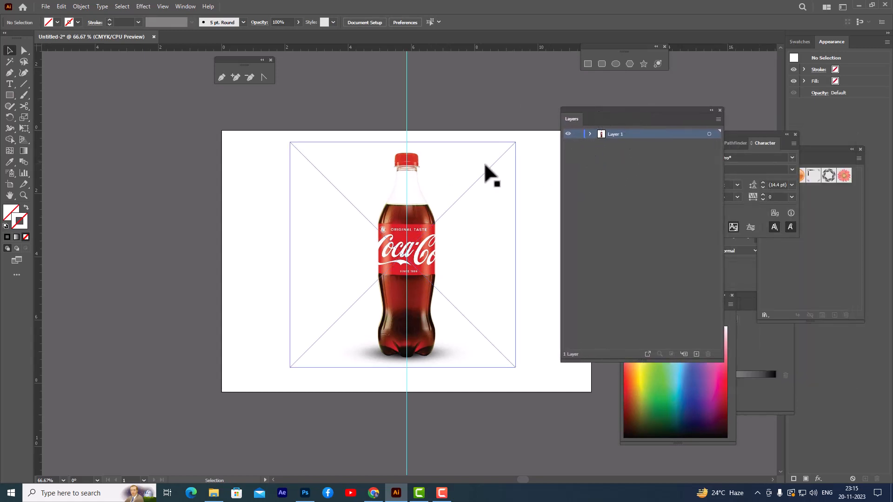
Step: Reduce the bottle image's opacity to 35%
key(ctrl+1)
scroll(490, 156, up, 1)
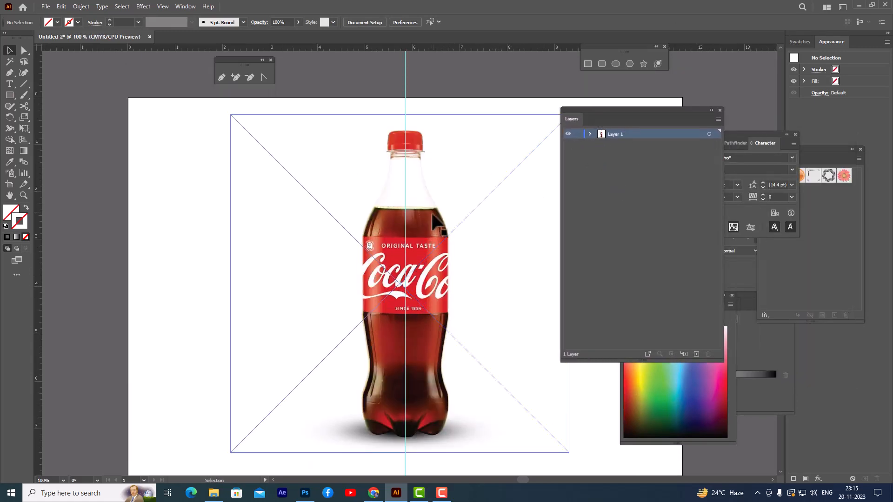
click(482, 219)
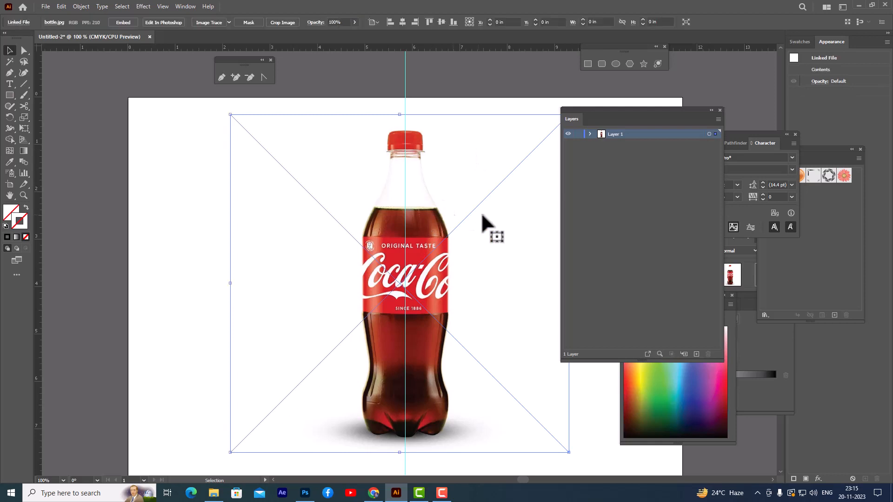
click(353, 23)
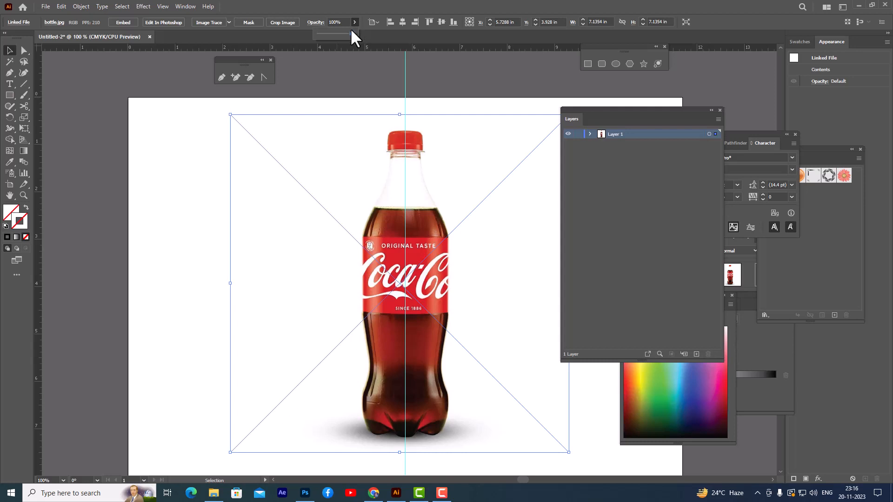
drag(335, 33, 329, 34)
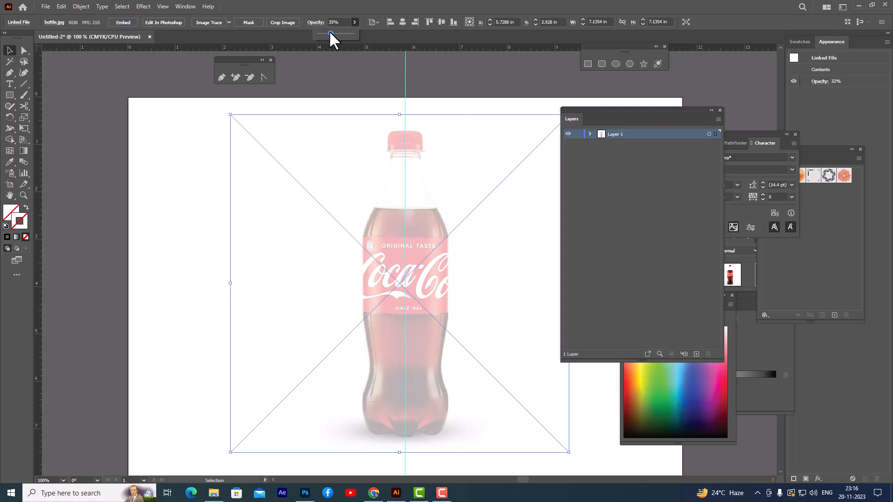
click(631, 112)
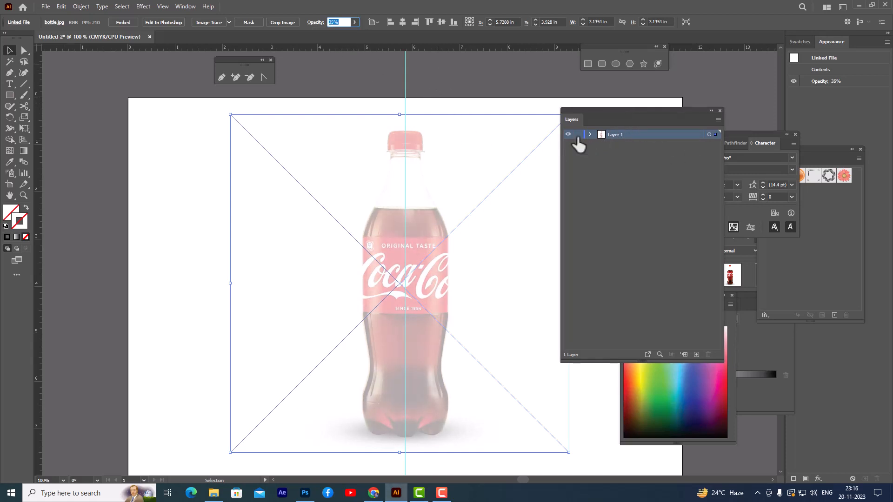
Step: Lock Layer 1 with the bottle image and add a new layer above it
click(579, 135)
click(697, 355)
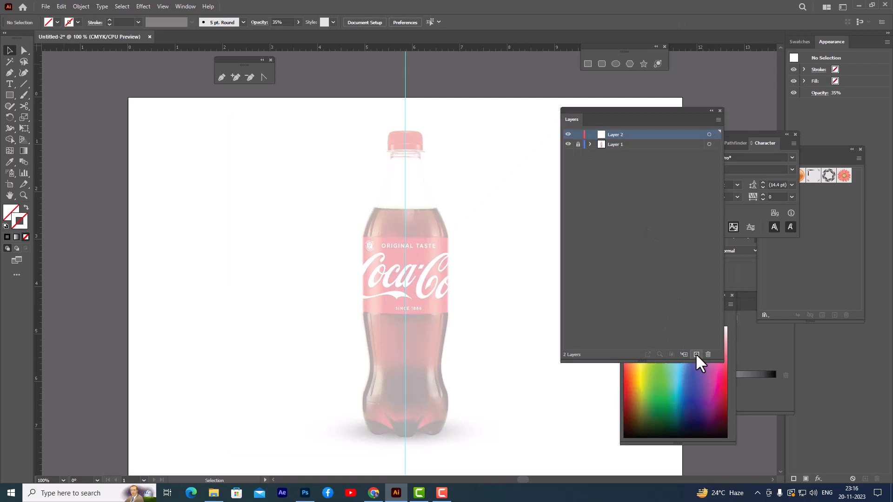
drag(603, 111, 615, 110)
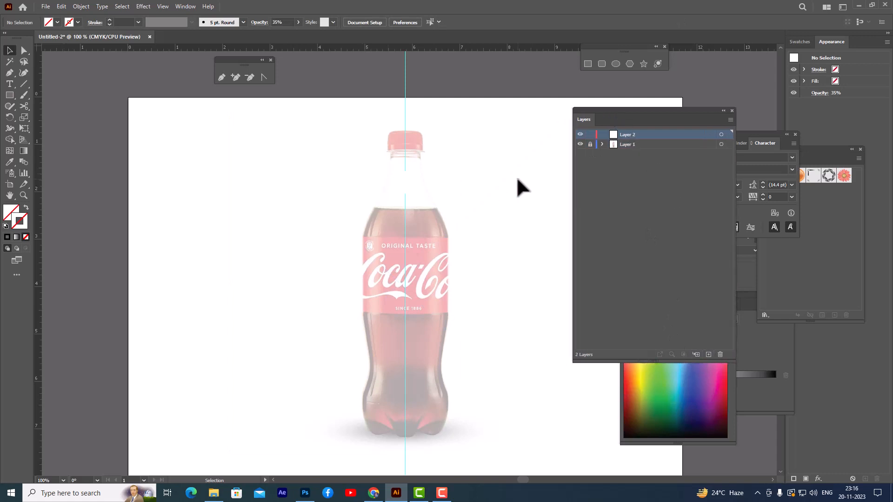
Step: Move the floating panels clear of the bottle and set up the Pen tool with a black 1 pt stroke and no fill
key(ctrl+equal)
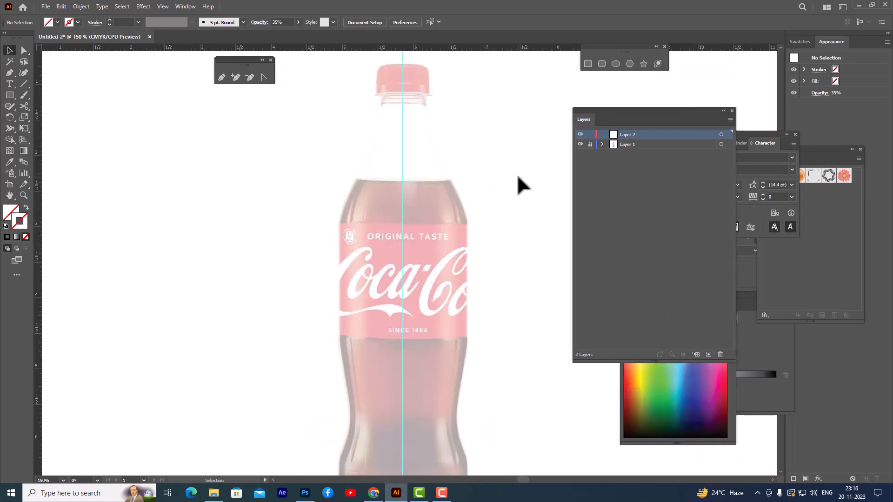
drag(611, 110, 641, 110)
scroll(522, 133, up, 3)
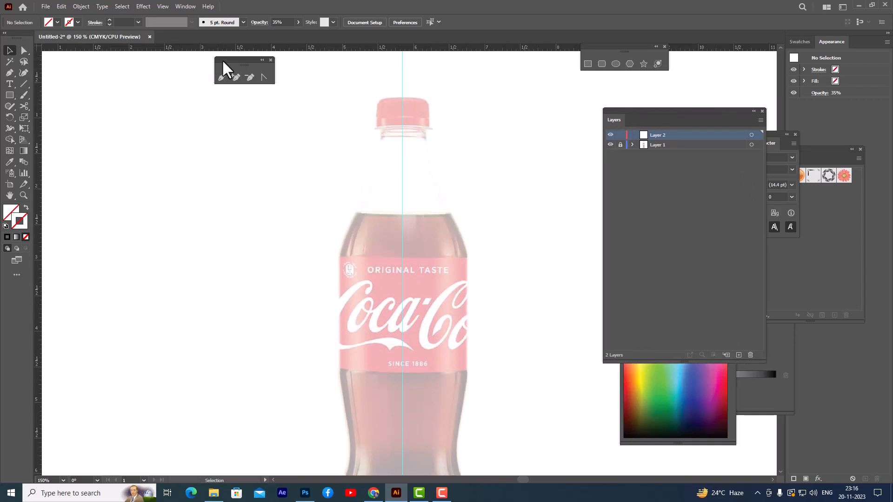
drag(222, 60, 198, 76)
click(197, 94)
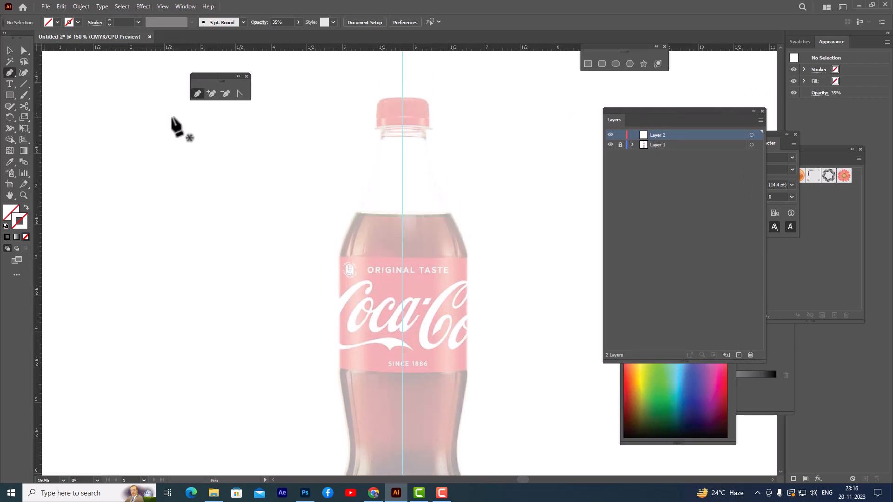
click(7, 237)
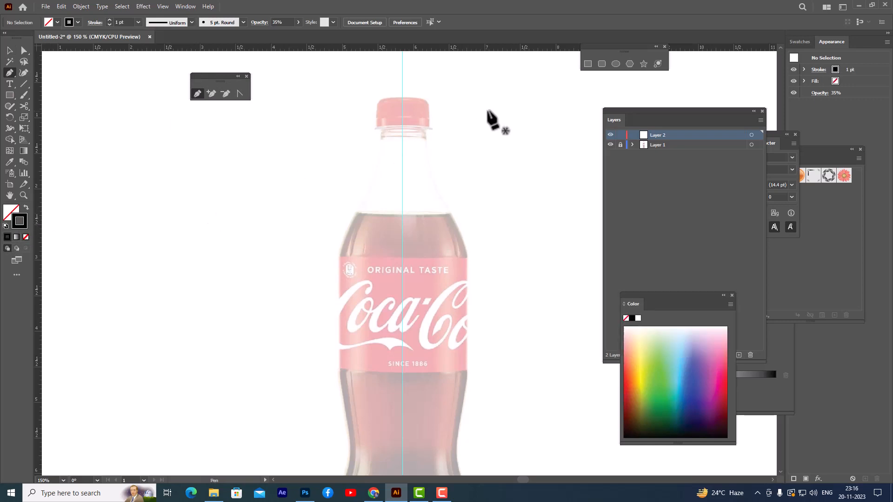
Step: Trace the right half of the cap with the Pen tool, from its top centre down to the bottle neck
scroll(484, 106, up, 1)
scroll(484, 106, down, 1)
key(ctrl+equal)
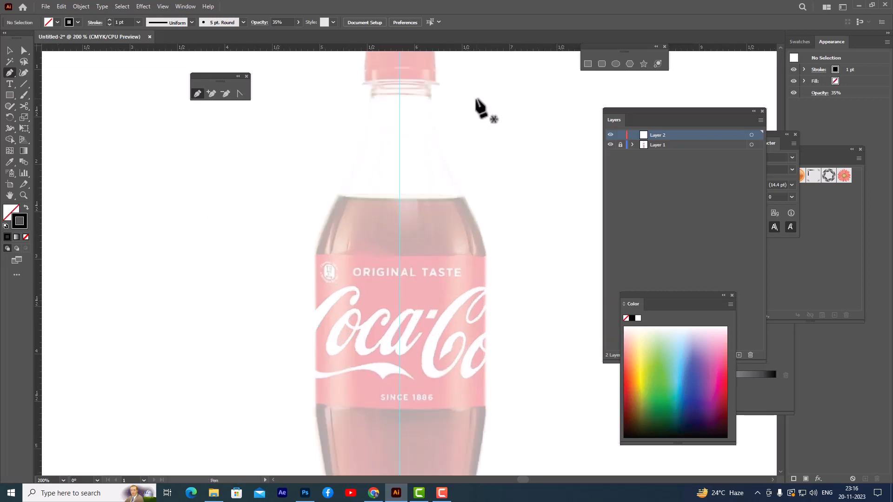
scroll(484, 107, up, 3)
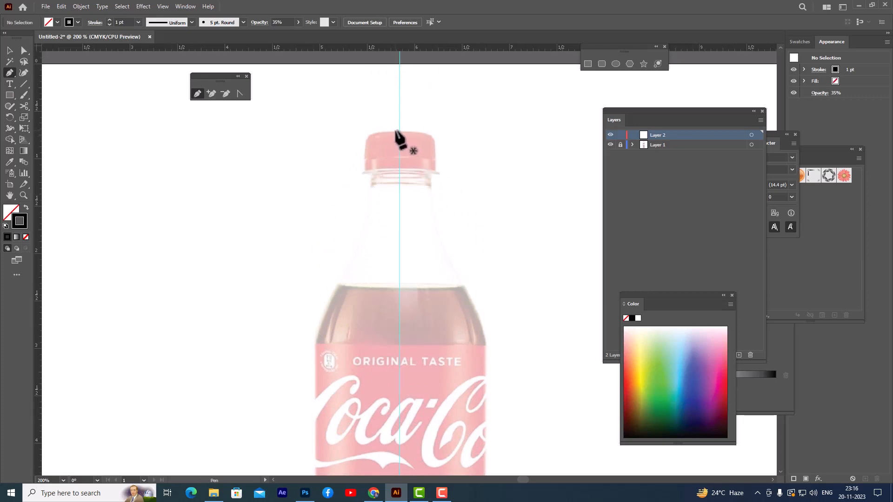
click(395, 130)
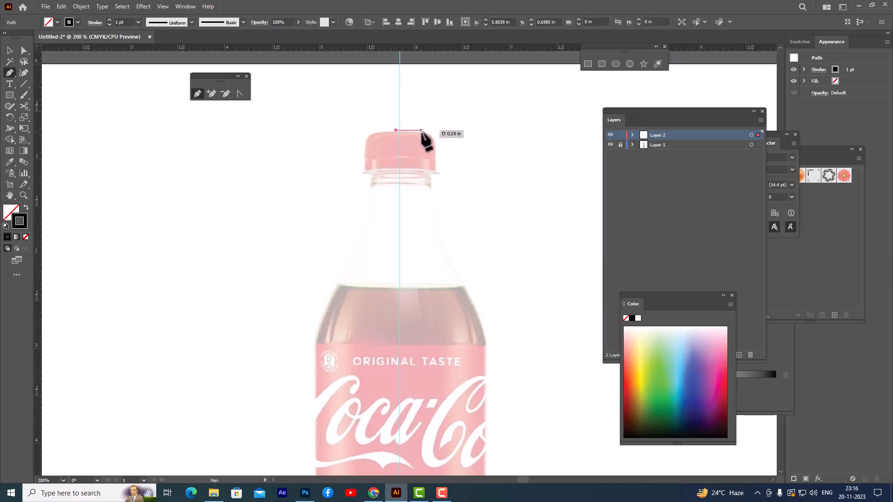
drag(432, 136, 428, 178)
click(435, 169)
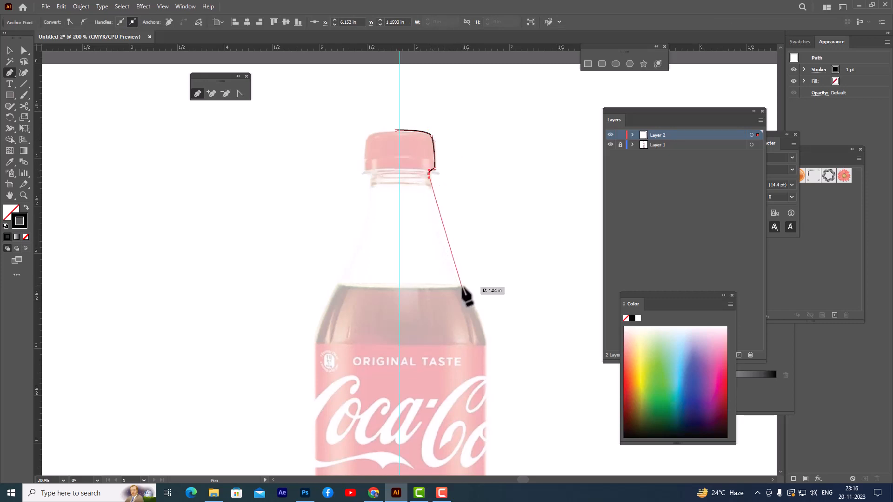
Step: Continue the path down the right side of the neck and shoulder and along the label to just below its lower edge
drag(464, 289, 468, 293)
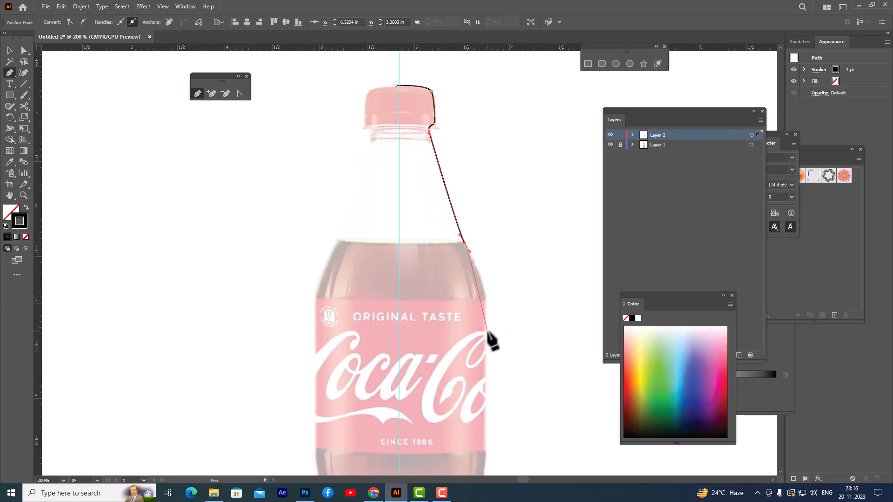
scroll(491, 332, down, 2)
drag(487, 298, 488, 309)
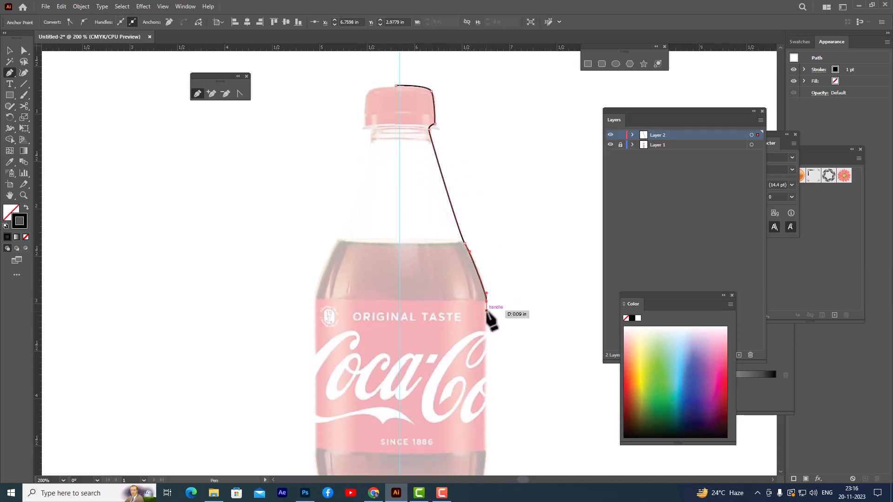
scroll(488, 311, down, 5)
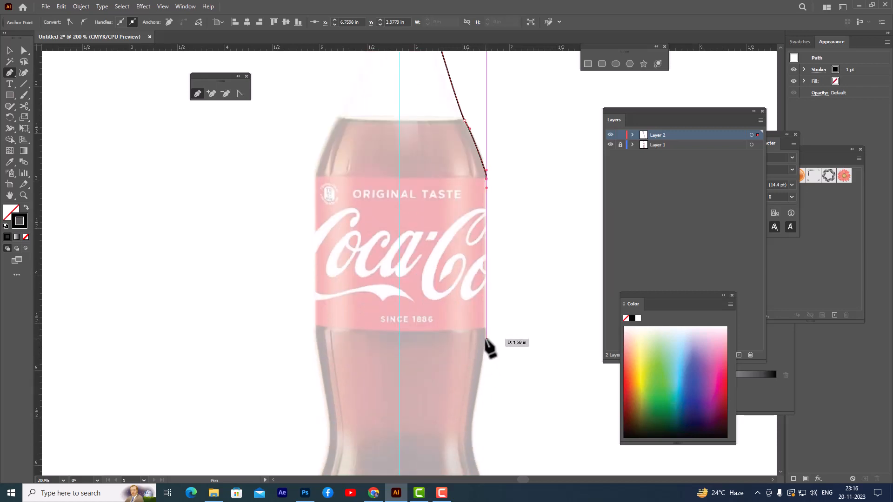
drag(486, 338, 485, 371)
Step: Continue the path along the right side of the lower body and the curved base to the bottom centre at the guide
scroll(484, 352, down, 3)
scroll(477, 396, down, 4)
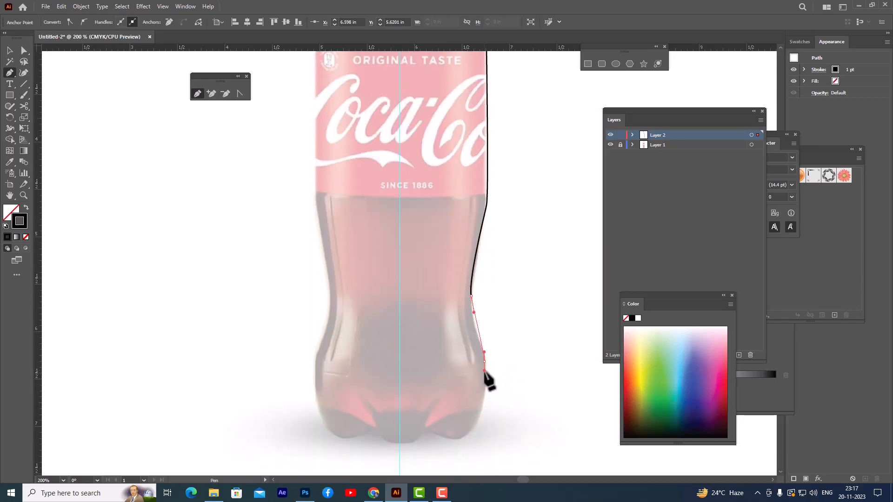
drag(477, 426, 399, 445)
click(396, 444)
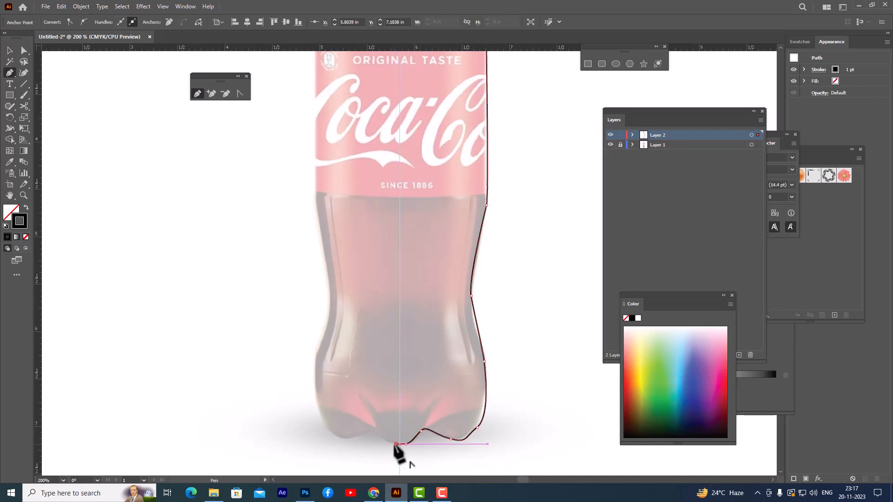
scroll(530, 256, up, 10)
scroll(523, 168, up, 2)
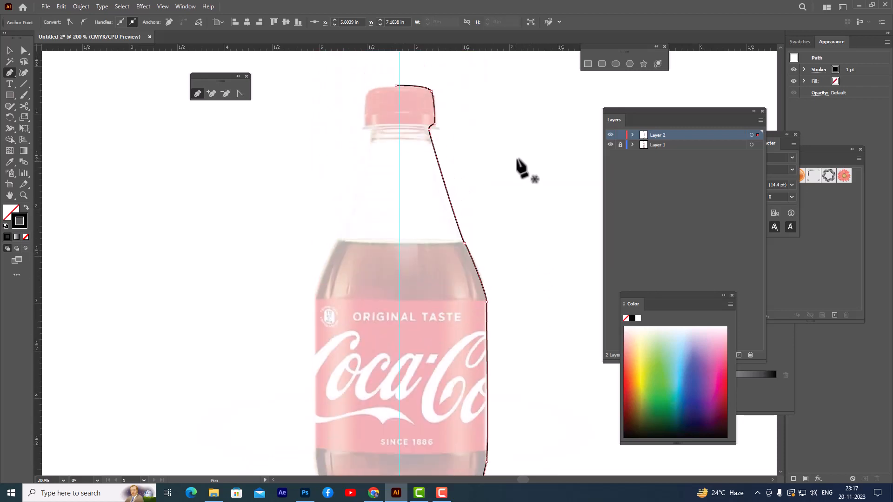
Step: Round the traced outline's corner at the cap's lower edge with the Direct Selection tool, to a radius of about 0.04 in
scroll(518, 160, up, 3)
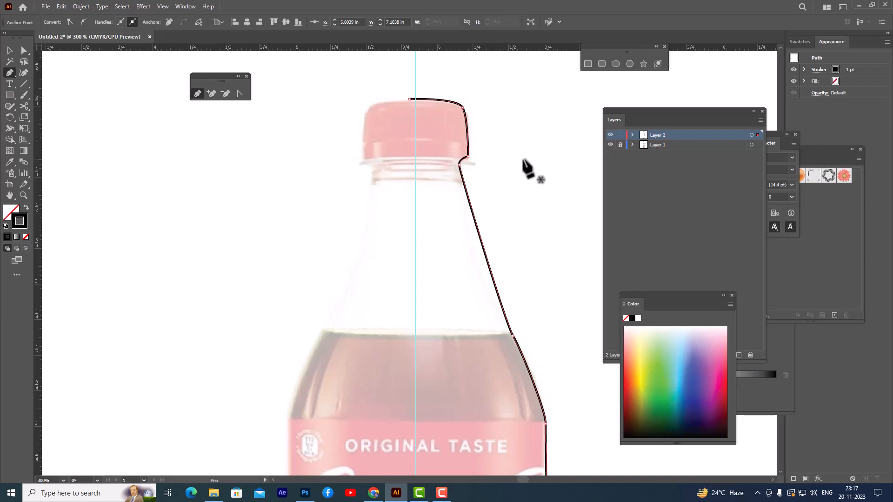
click(24, 50)
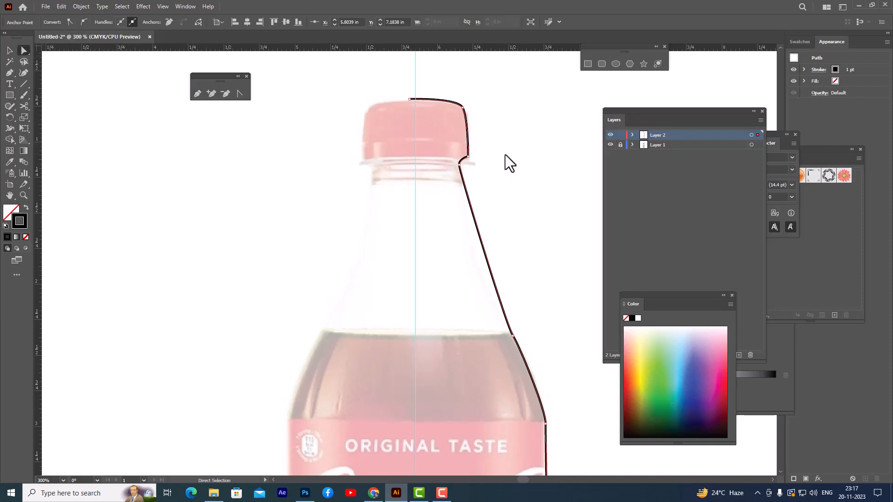
click(470, 158)
scroll(498, 160, up, 3)
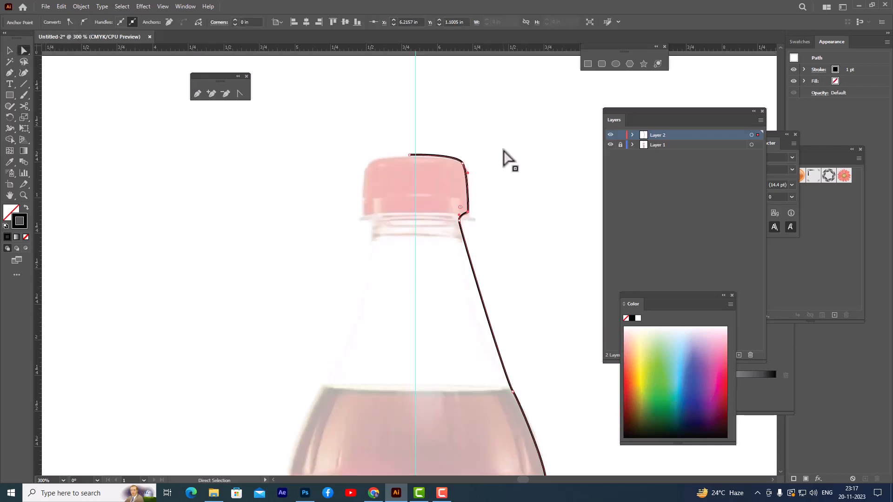
scroll(516, 157, up, 2)
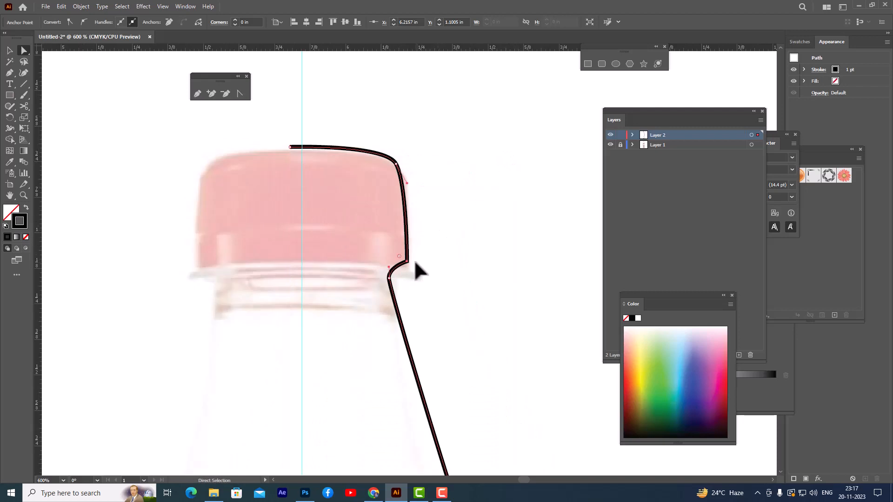
click(389, 278)
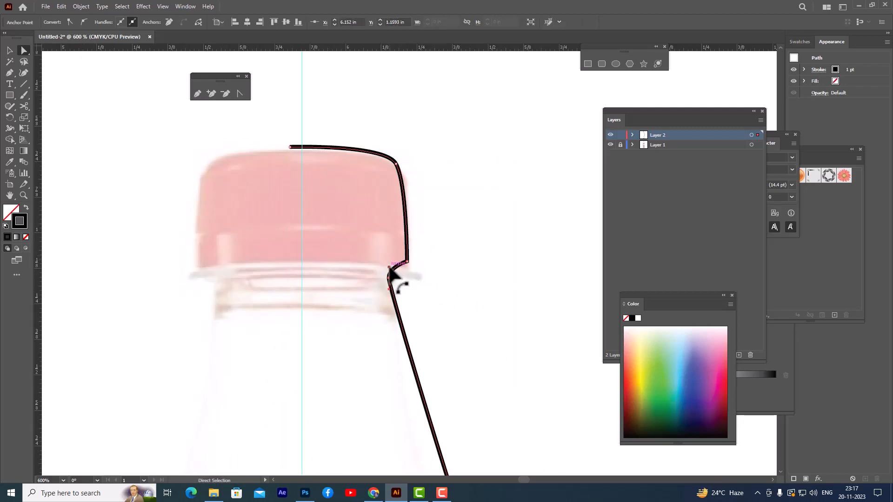
click(405, 261)
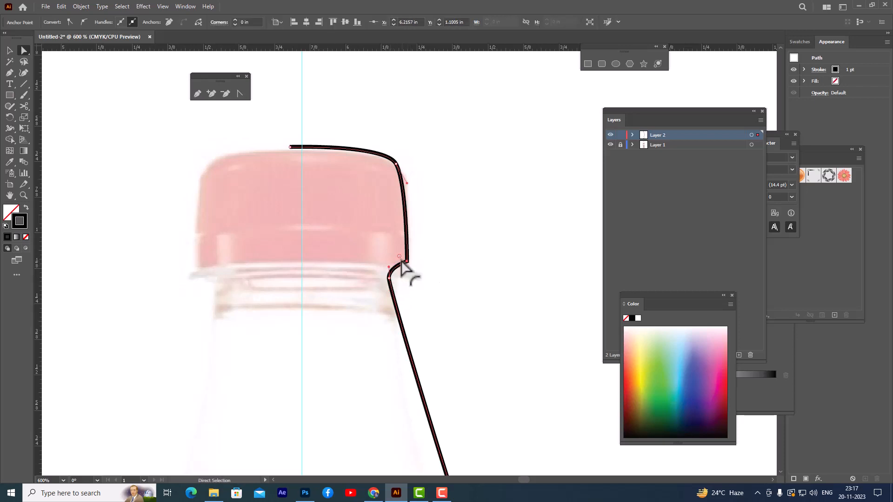
drag(401, 263, 399, 257)
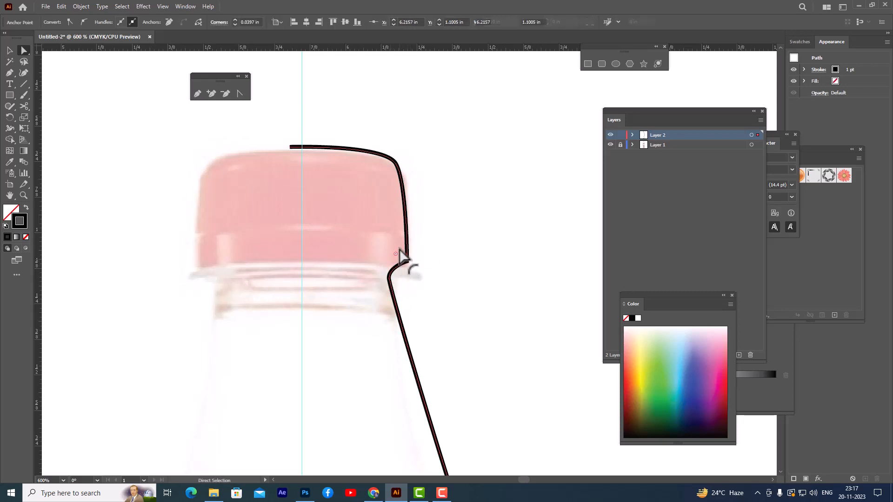
Step: Shift the outline's shoulder anchor slightly up and inward to meet the bottle edge at the liquid line, and deselect the path
click(396, 164)
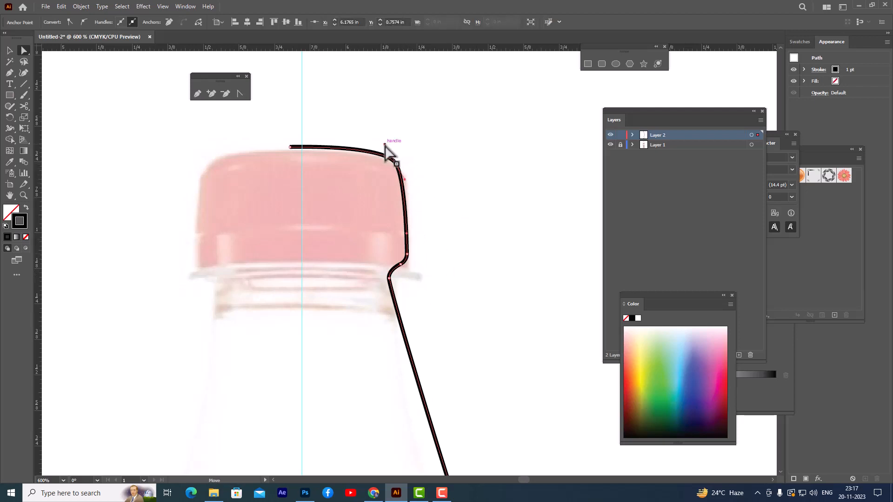
scroll(435, 193, down, 4)
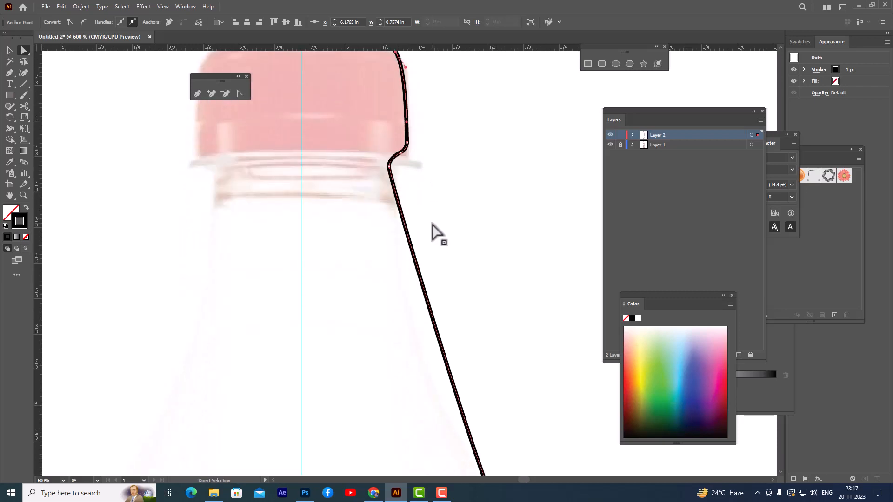
scroll(432, 209, down, 1)
scroll(446, 151, down, 3)
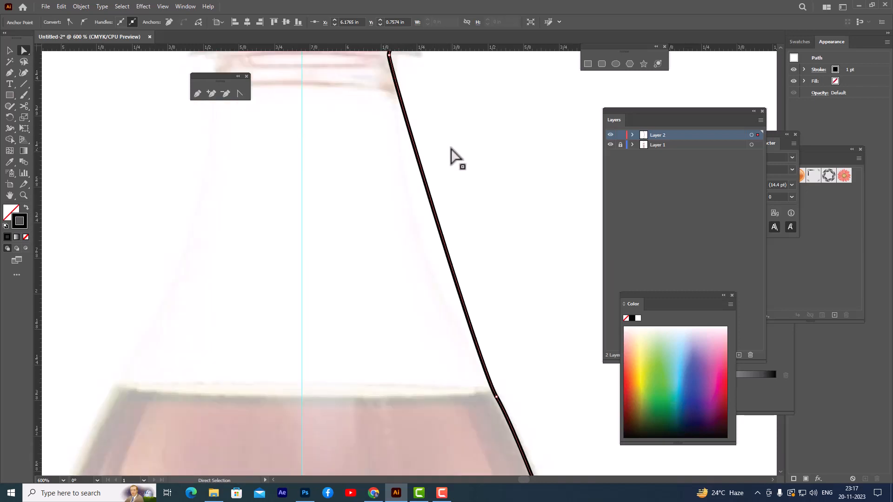
scroll(451, 148, down, 2)
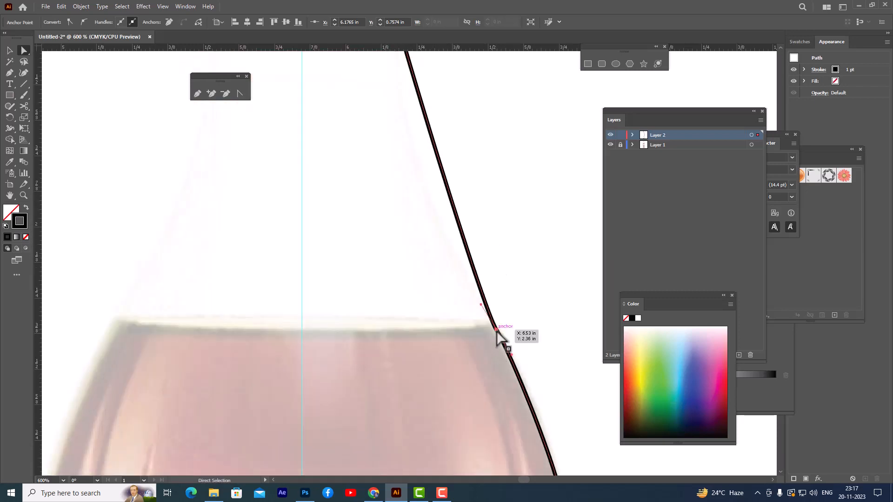
drag(497, 327, 492, 322)
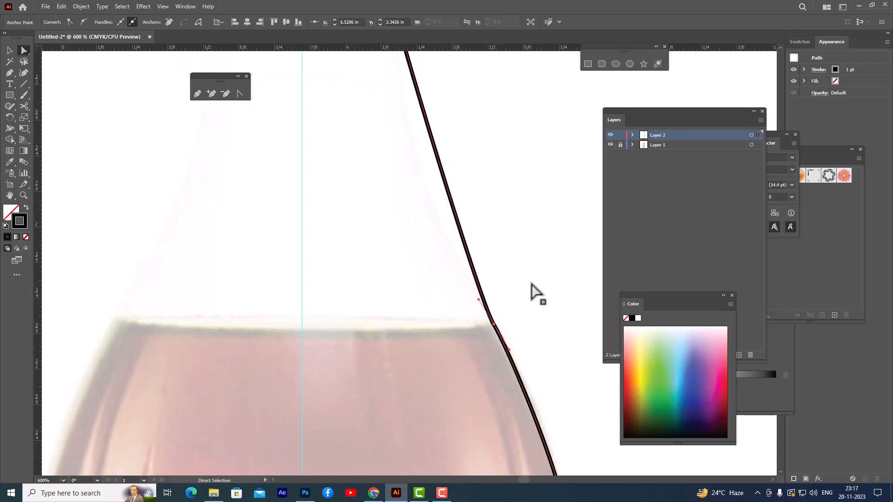
click(531, 291)
scroll(533, 289, down, 4)
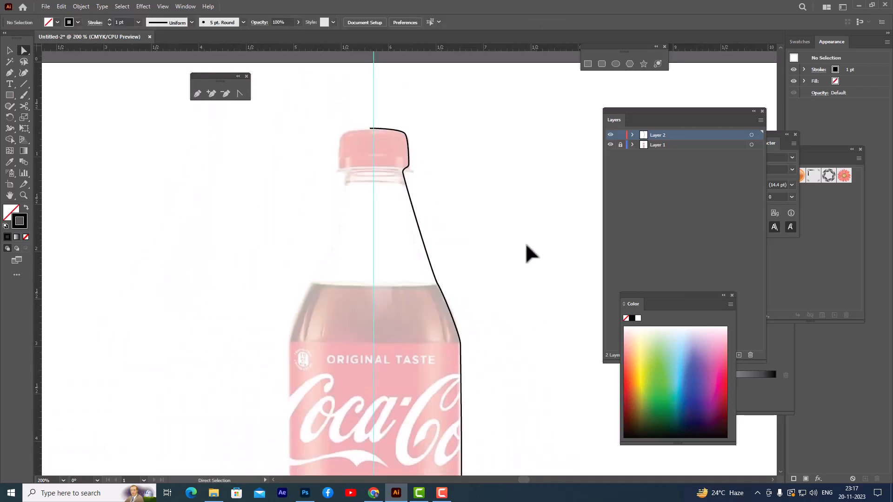
scroll(528, 252, down, 2)
scroll(521, 231, up, 4)
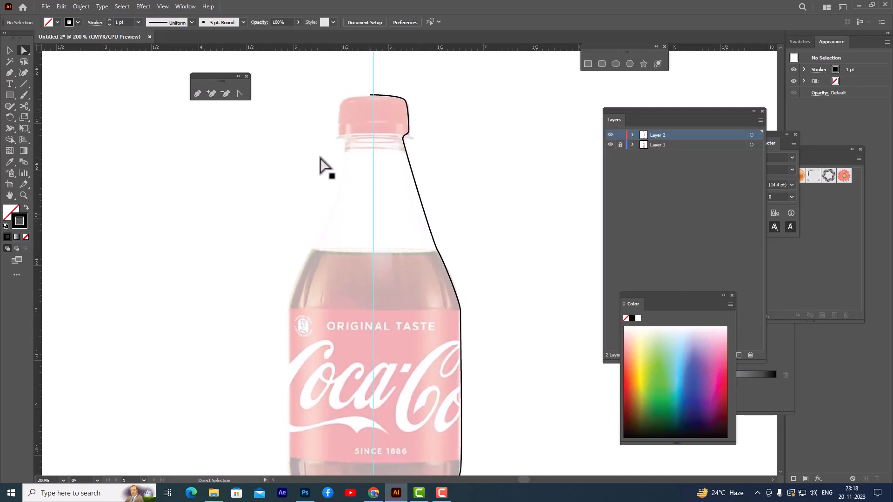
scroll(426, 196, down, 3)
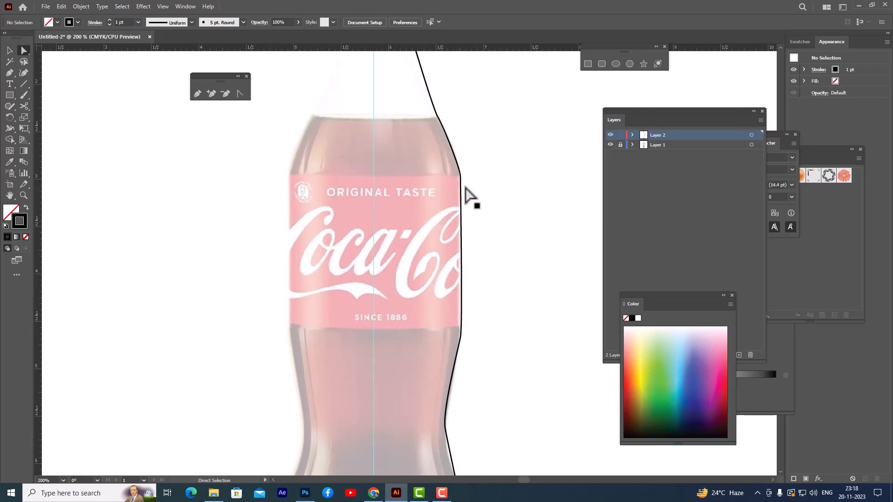
scroll(476, 209, up, 3)
scroll(476, 210, up, 1)
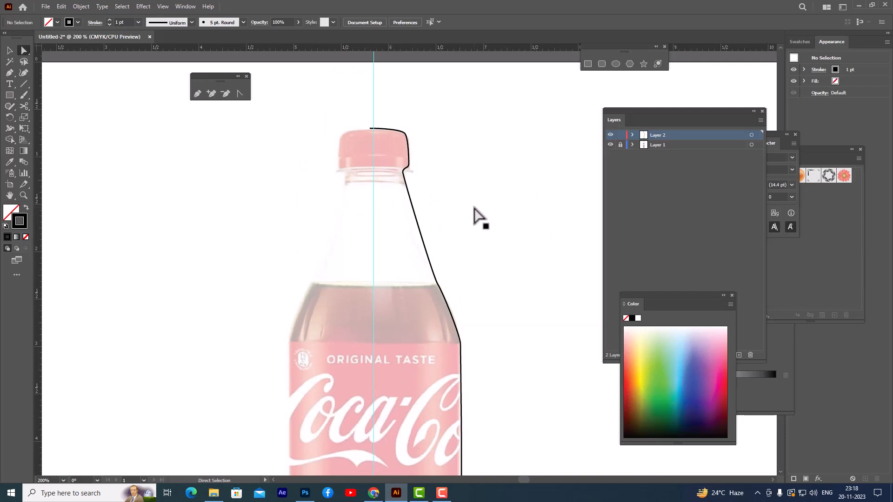
Step: Refine the curve just beneath the cap by moving the neck's top anchor point slightly upward
key(ctrl+plus)
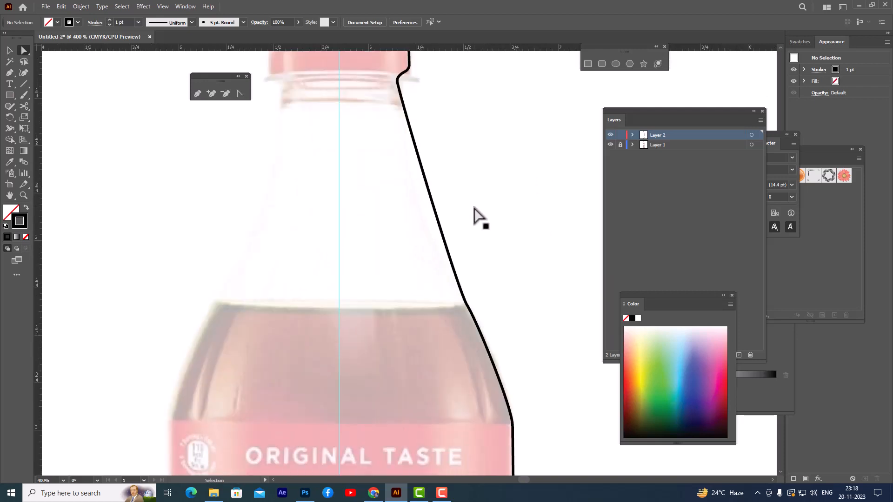
scroll(465, 200, up, 3)
click(408, 137)
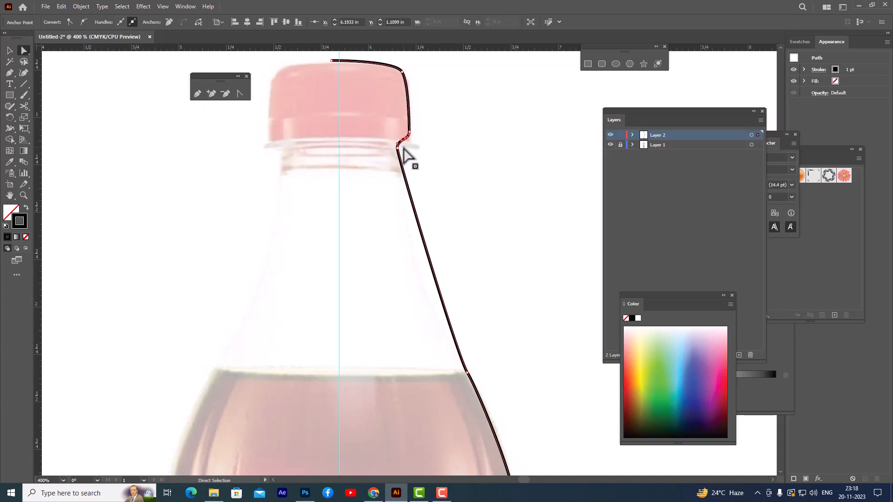
scroll(425, 144, up, 2)
scroll(425, 144, up, 2)
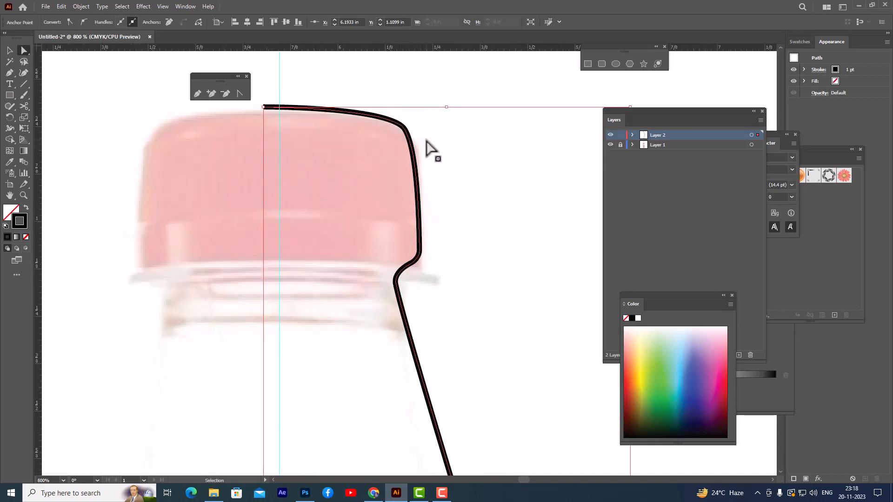
drag(420, 250, 412, 258)
mouse_move(395, 282)
mouse_down()
mouse_move(393, 264)
mouse_move(396, 275)
mouse_up()
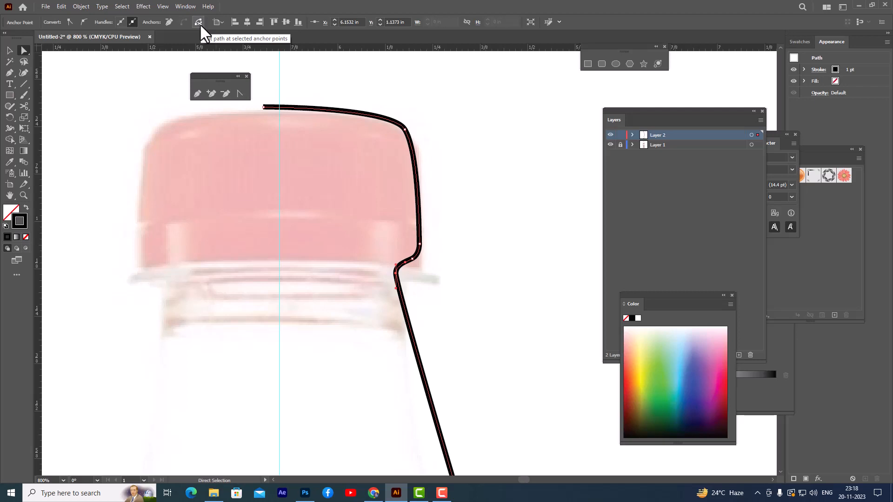
Step: Cut the outline with the Scissors tool at the anchor beneath the cap and at the shoulder anchor by the liquid line
click(26, 106)
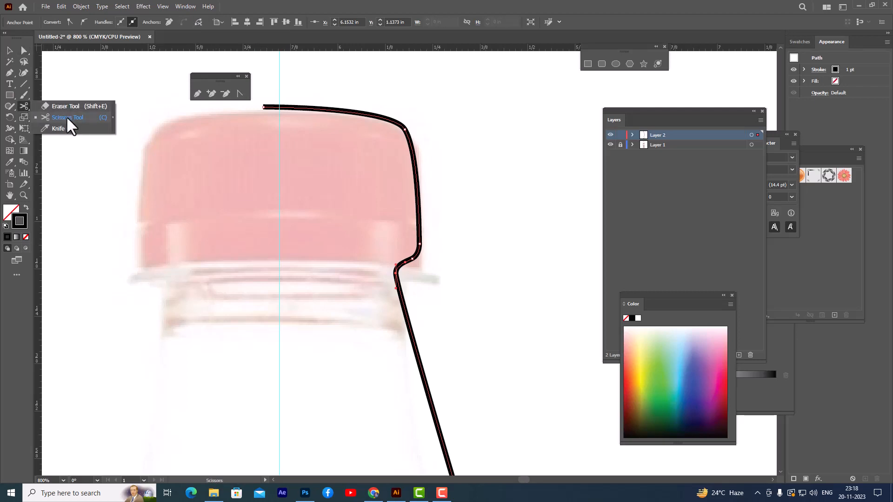
click(66, 117)
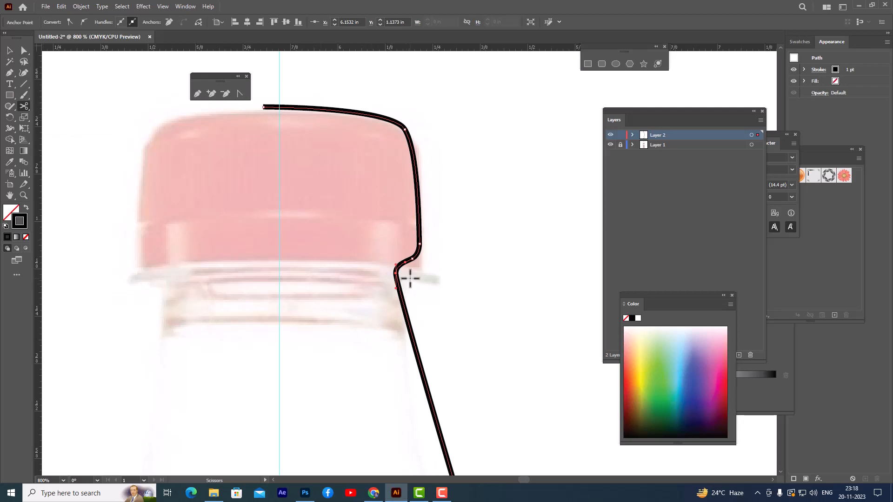
click(396, 273)
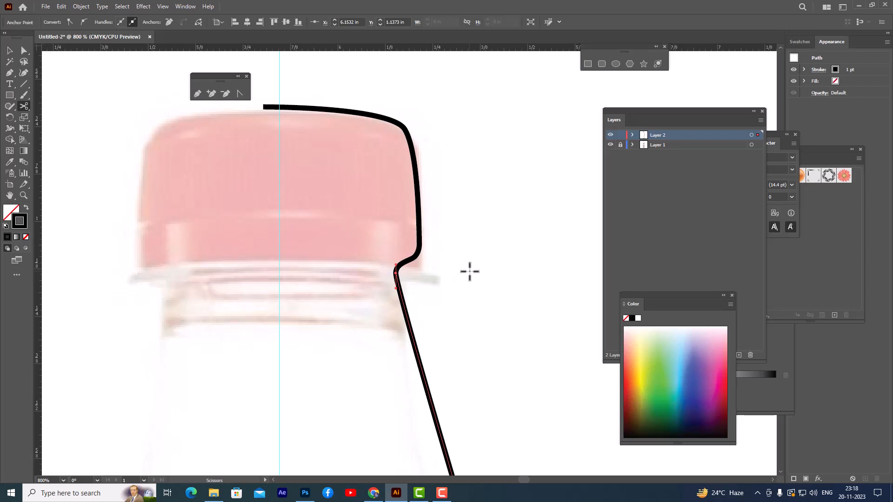
scroll(469, 270, down, 10)
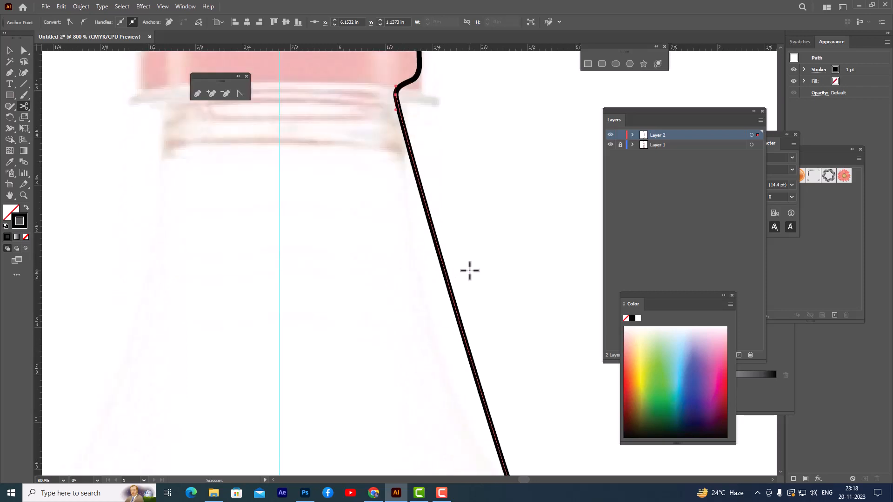
scroll(548, 284, down, 3)
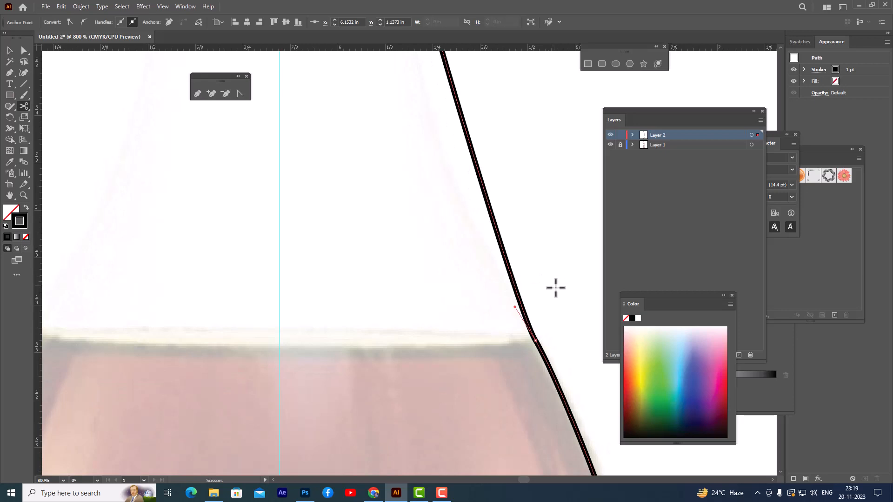
click(535, 340)
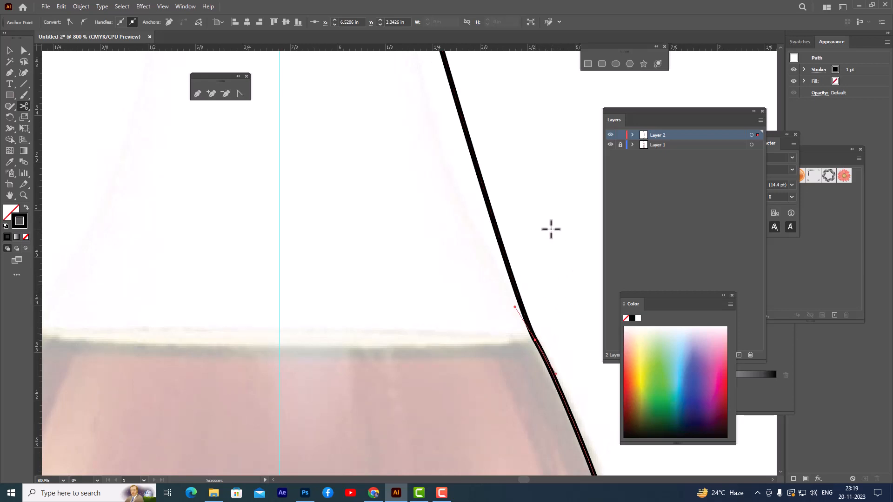
Step: Select the cap, neck and body pieces in turn to check that the outline is split into separate paths
scroll(549, 227, up, 5)
scroll(550, 227, up, 3)
click(9, 50)
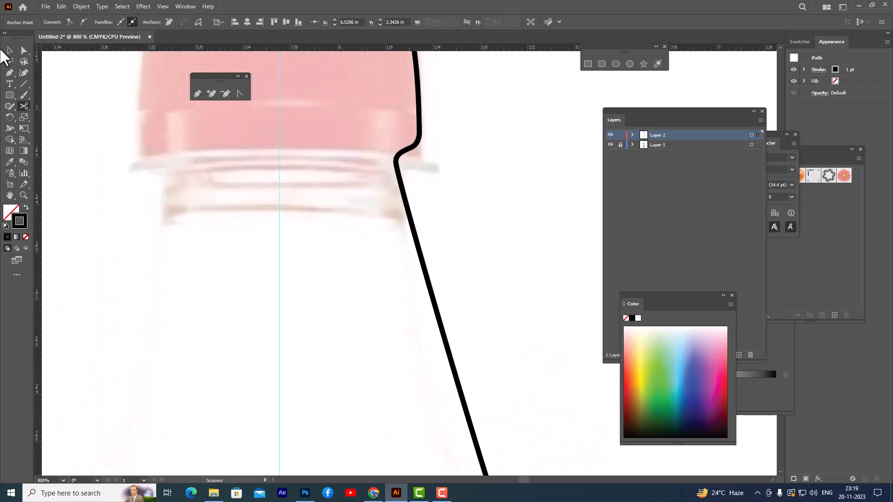
click(418, 82)
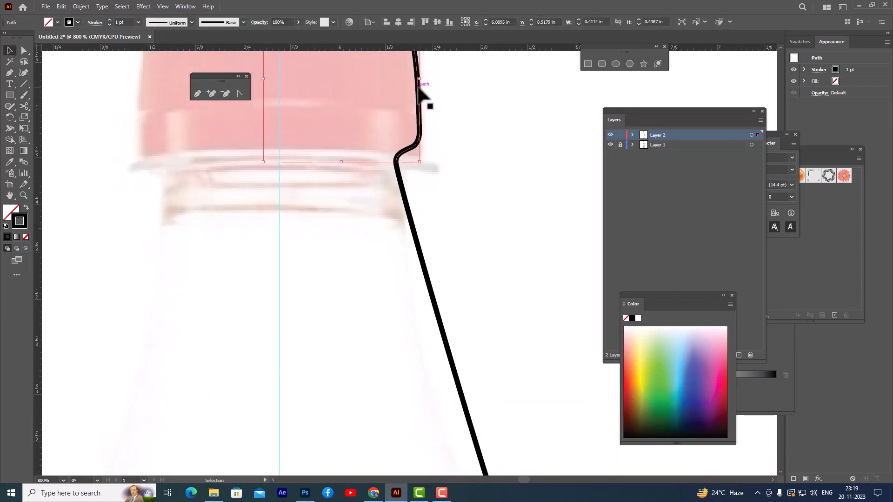
scroll(449, 99, up, 3)
scroll(433, 195, down, 2)
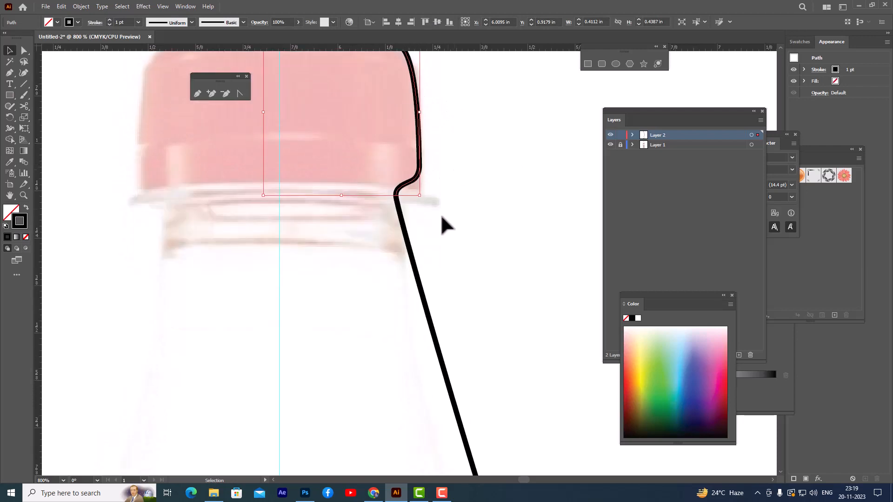
click(410, 243)
scroll(456, 242, down, 4)
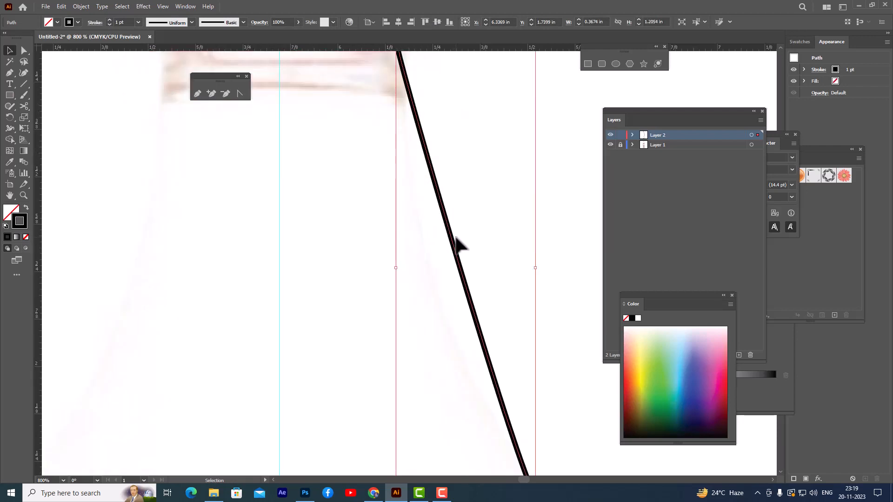
key(a)
key(ctrl+minus)
key(ctrl+minus)
key(ctrl+minus)
key(v)
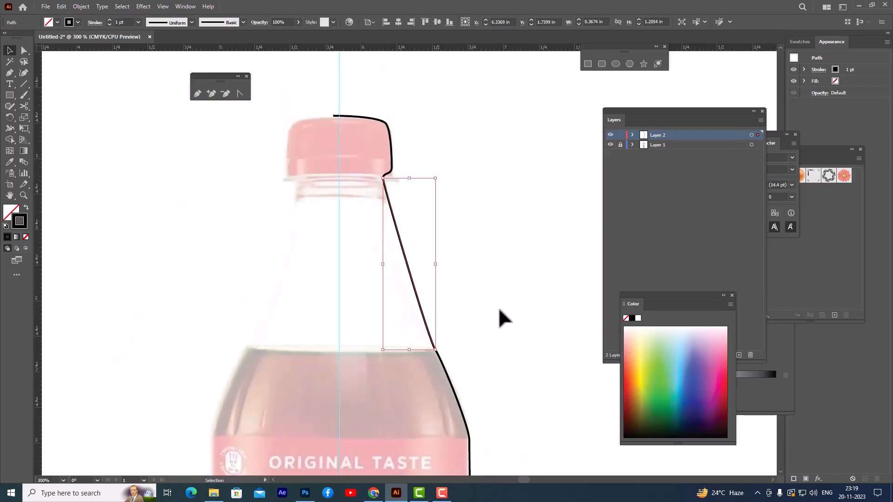
click(449, 382)
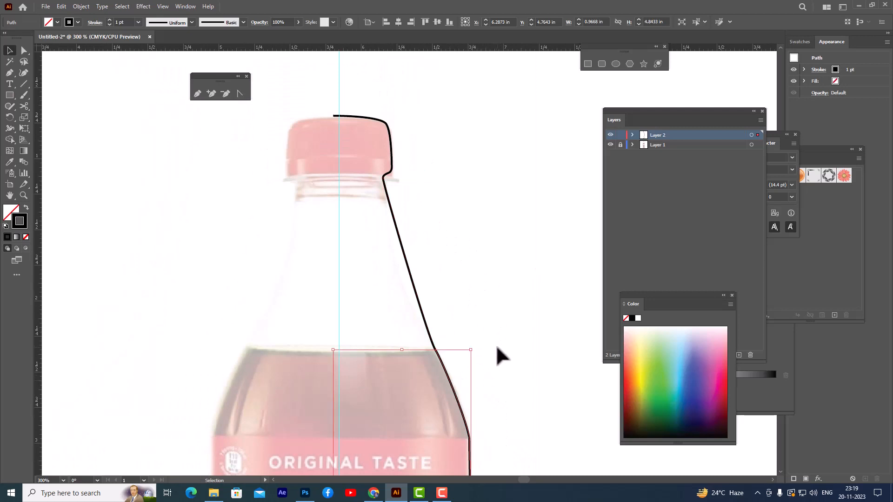
scroll(497, 316, down, 4)
scroll(498, 284, up, 3)
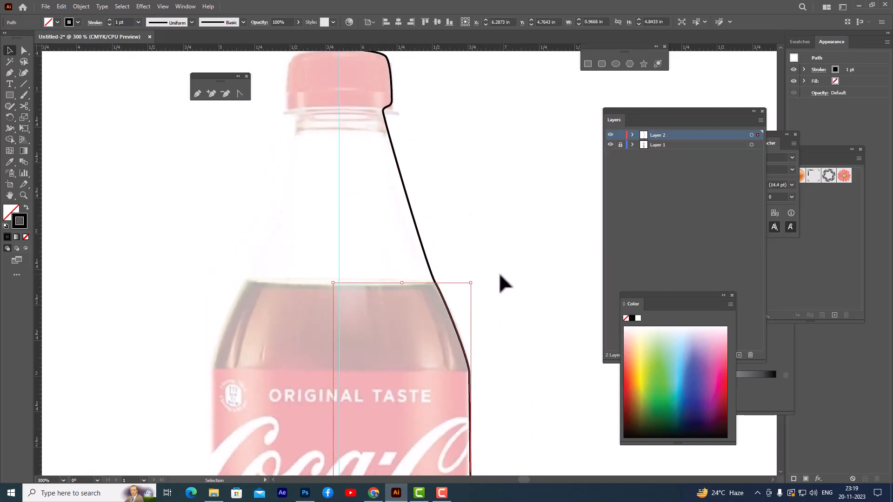
Step: Nudge the neck piece two increments to the right, away from the cap and body pieces, and deselect it
click(397, 198)
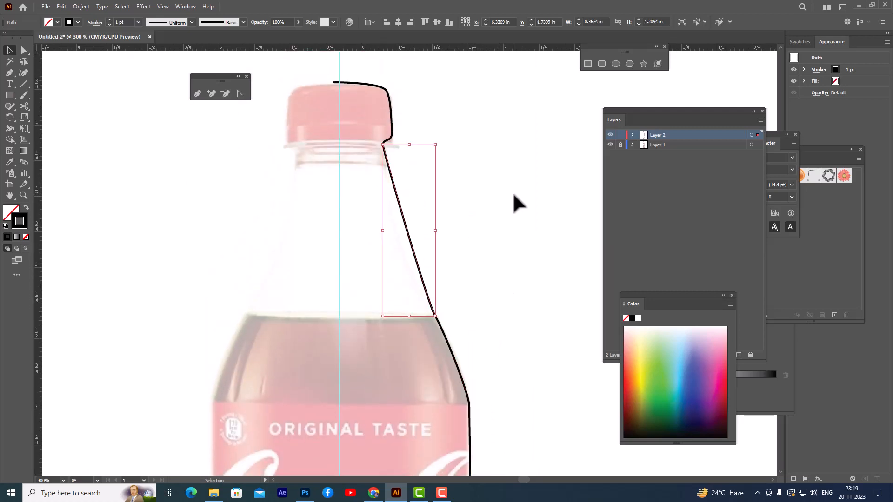
key(Right)
key(Right)
click(513, 192)
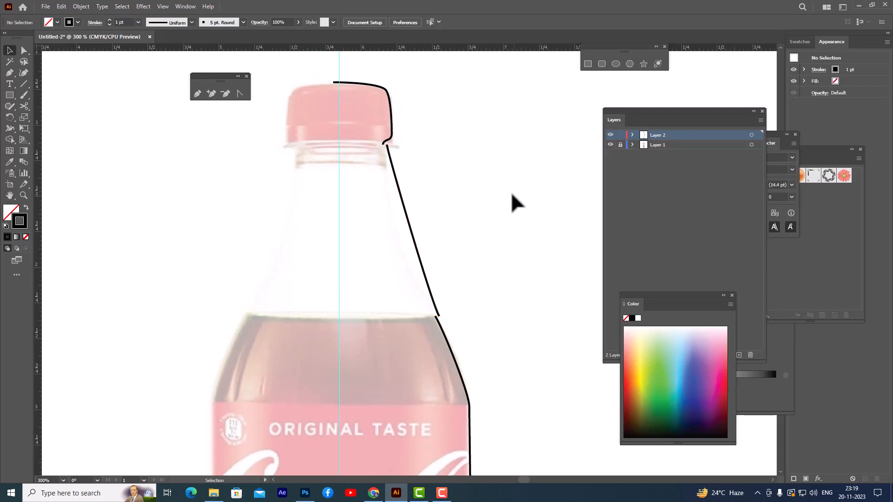
Step: Extend the cap path's lower end with a straight Pen segment about 0.33 in long, ending just past the vertical centre guide
scroll(498, 171, up, 1)
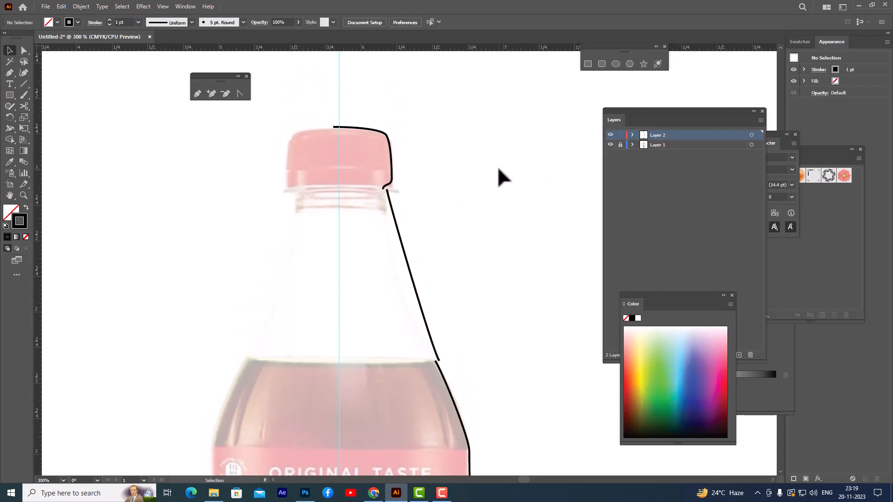
key(ctrl+equal)
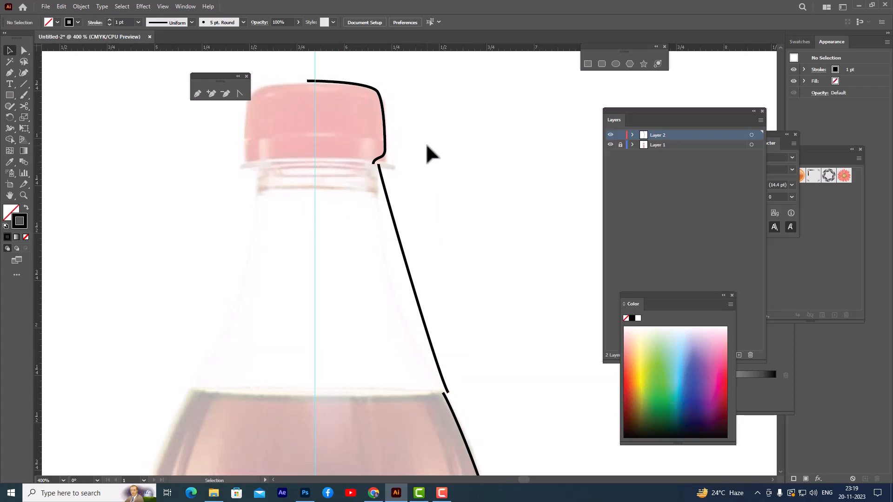
key(space)
drag(397, 165, 515, 194)
key(ctrl+equal)
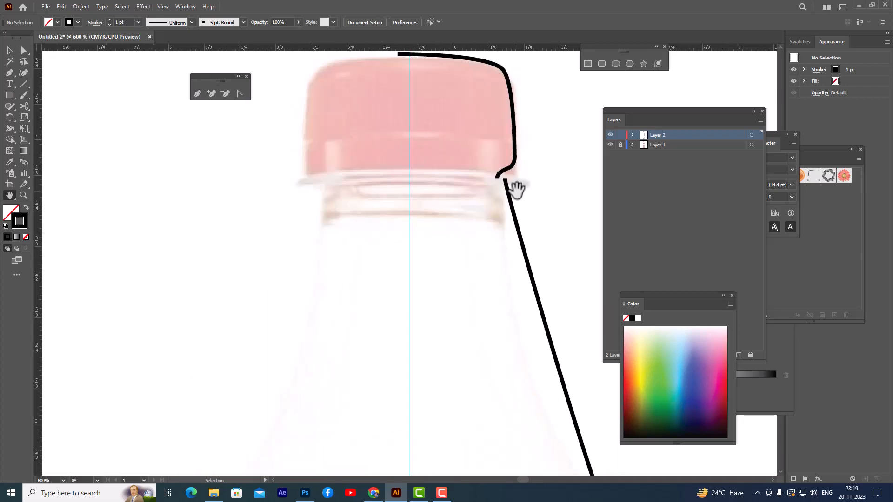
scroll(487, 150, up, 1)
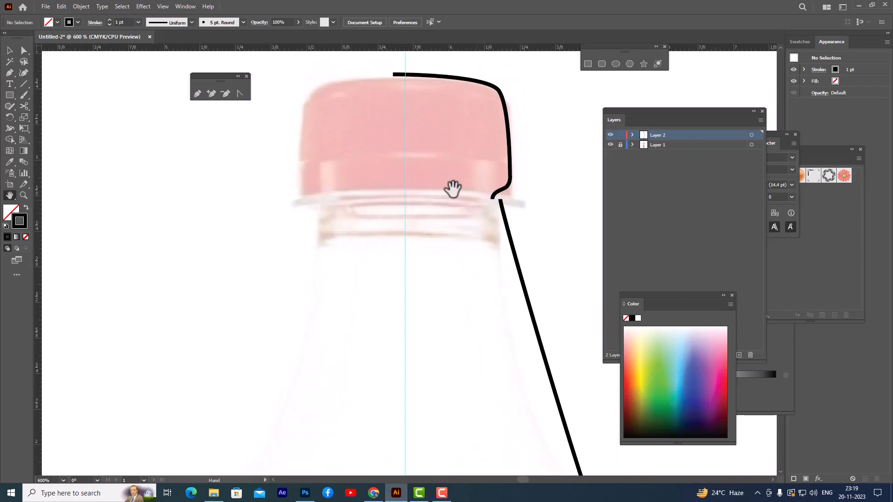
click(196, 95)
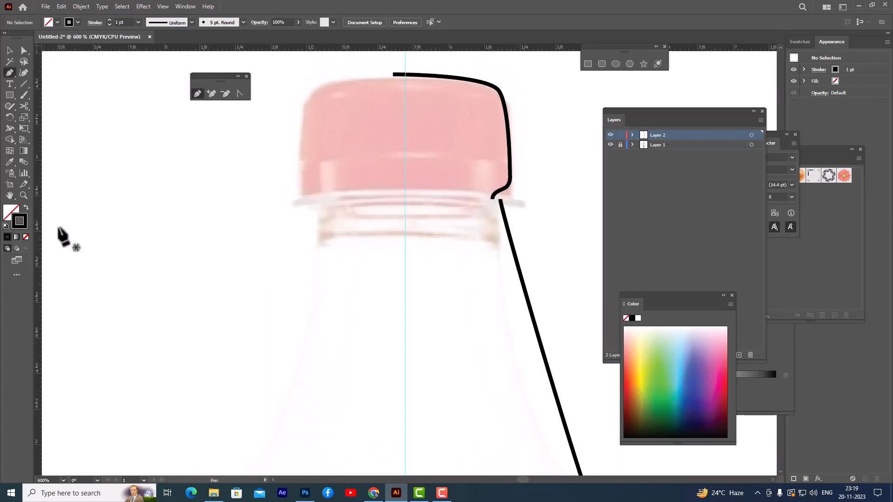
key(ctrl)
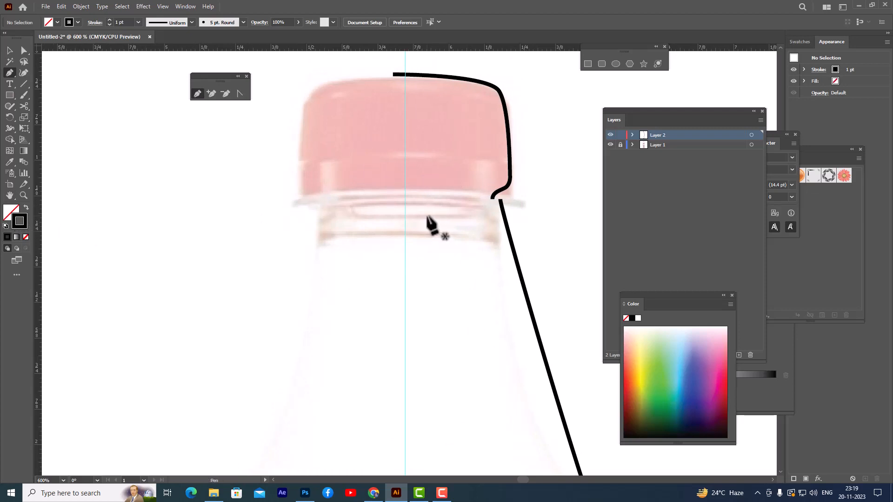
click(493, 197)
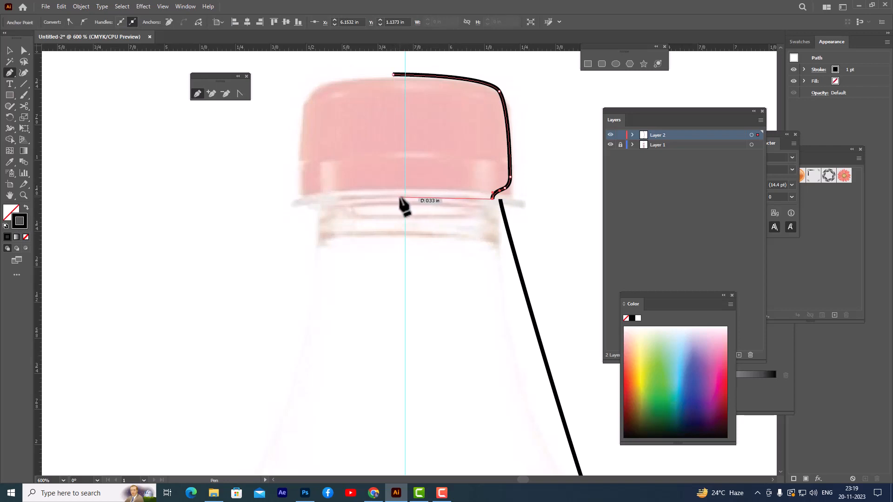
click(400, 197)
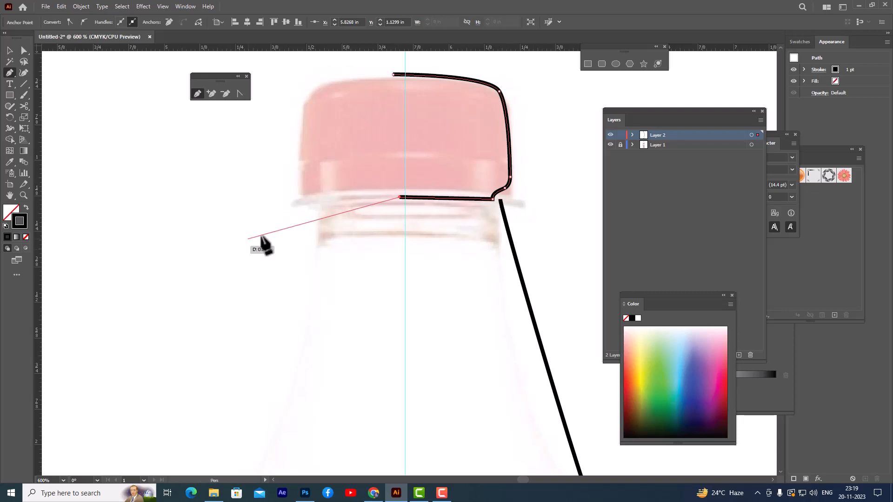
key(Escape)
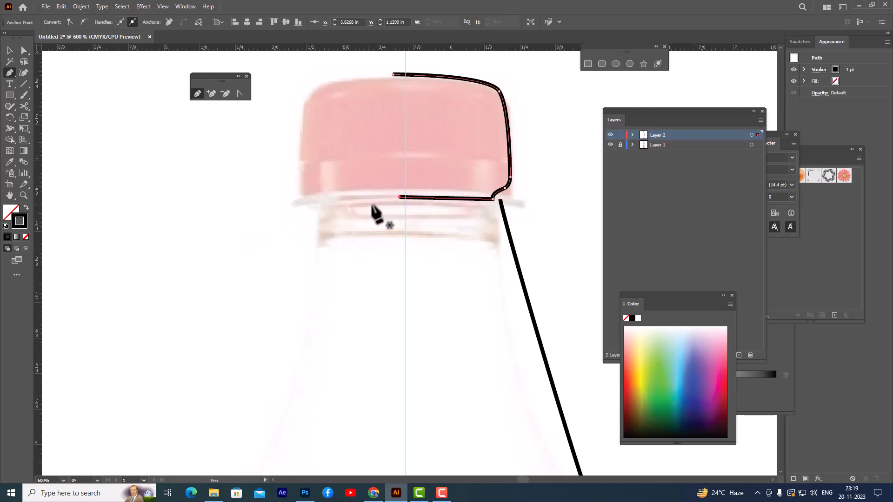
Step: Move the neck path's top anchor point slightly downward, away from the cap outline, and deselect the path
click(25, 50)
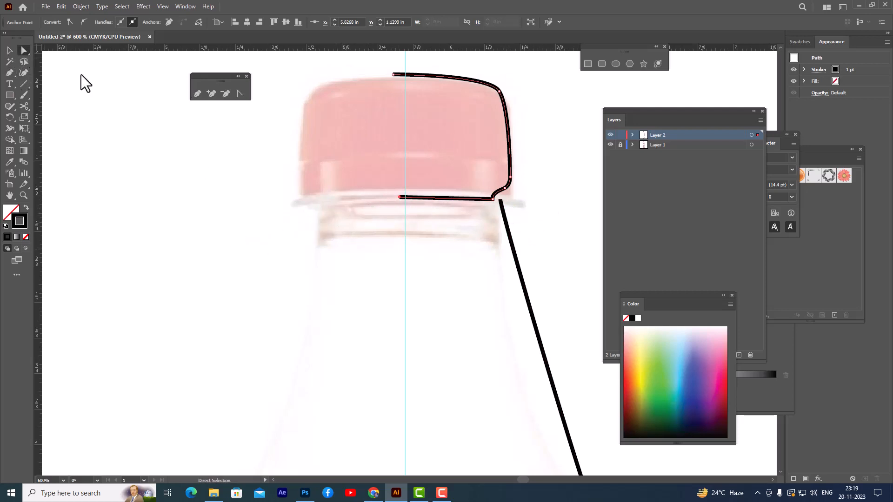
click(500, 199)
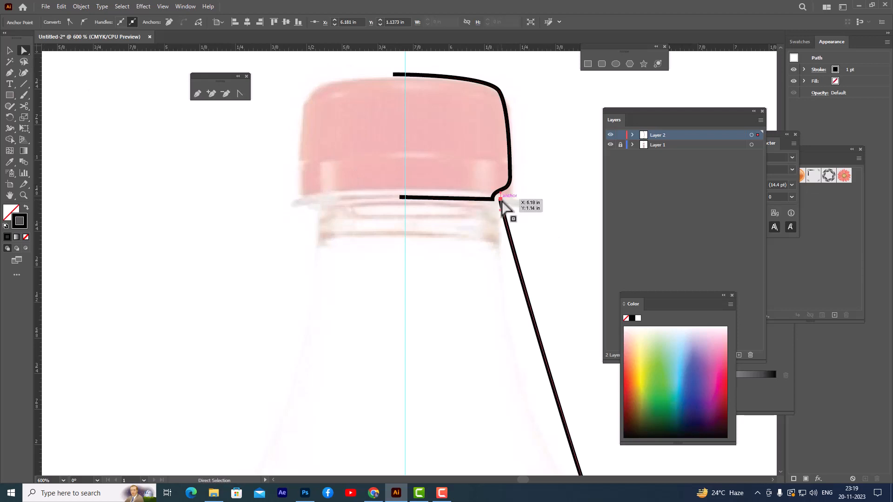
drag(501, 202, 502, 207)
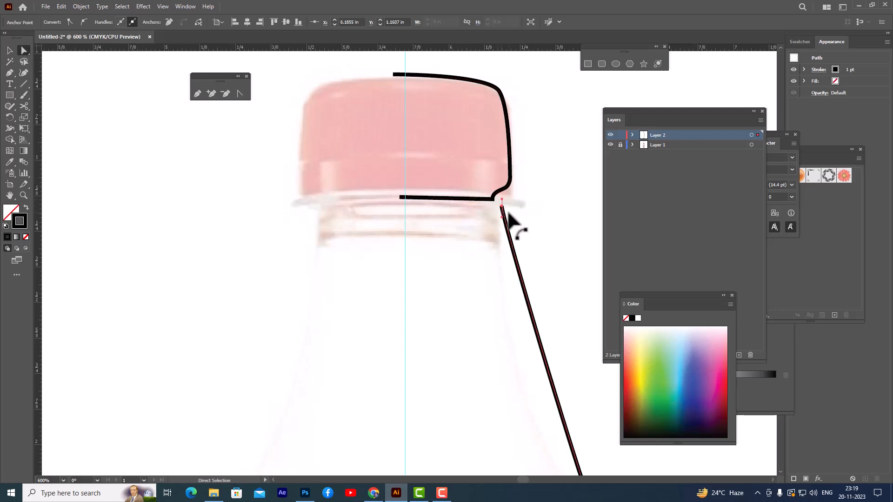
click(538, 230)
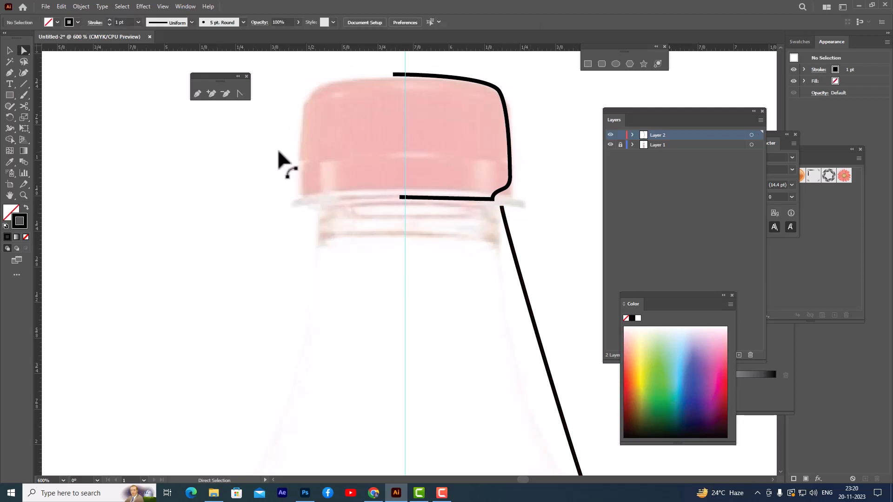
Step: Extend the neck path's top end with a straight Pen segment about 0.36 in long, ending just past the centre guide
click(197, 96)
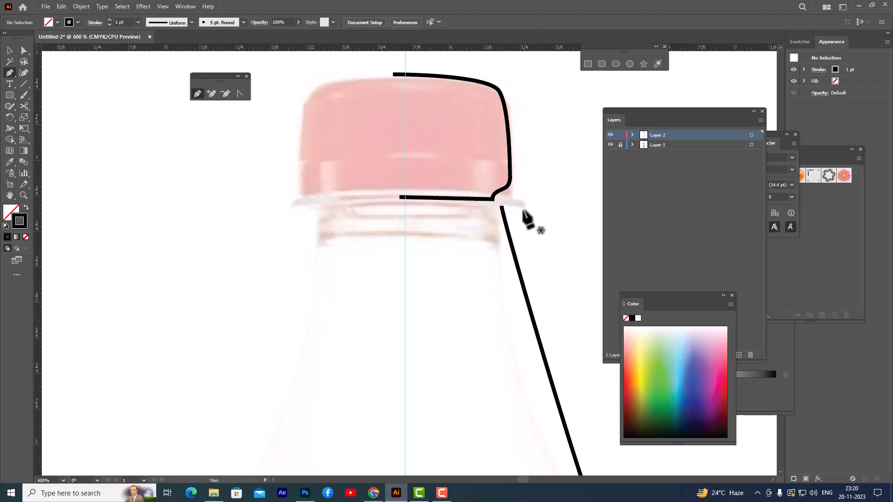
click(501, 205)
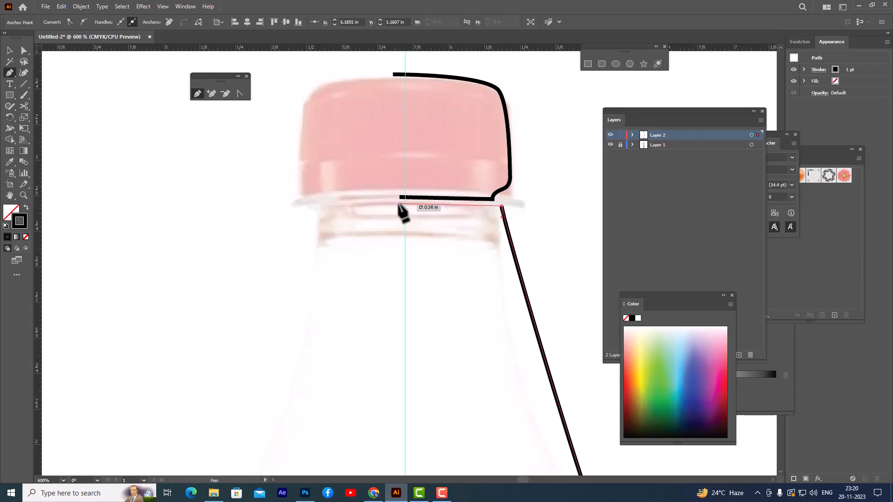
click(398, 204)
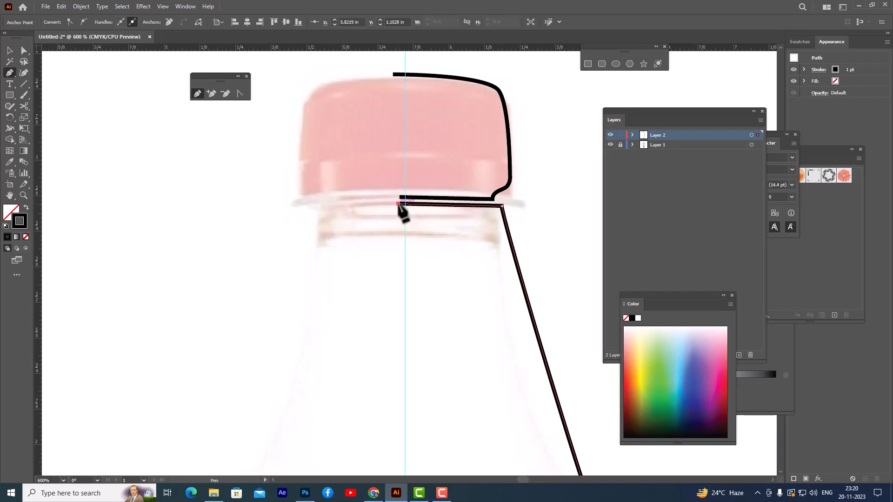
Step: Move the Layers panel off the bottle and shift the neck path's bottom anchor slightly inward and up, above the body piece
scroll(542, 205, down, 6)
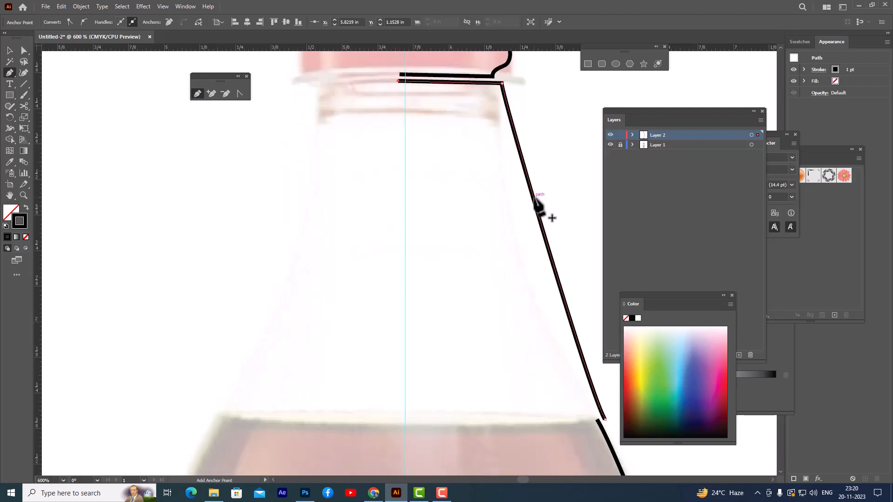
drag(624, 113, 686, 112)
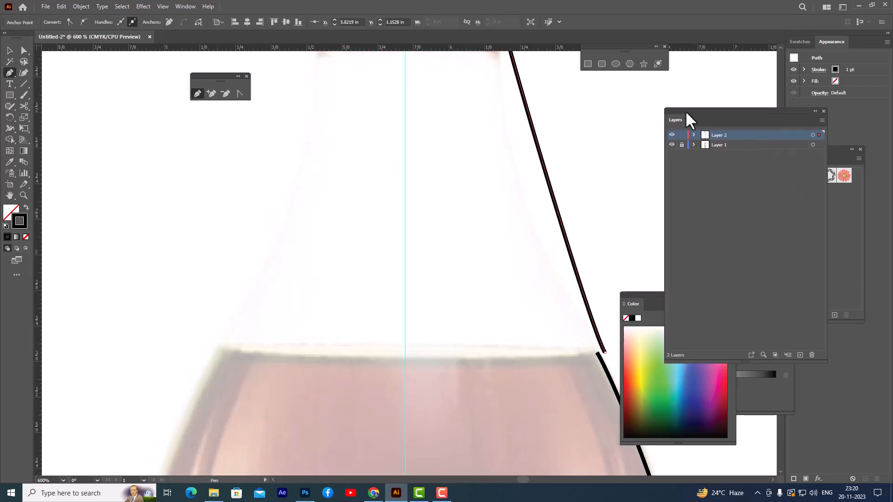
click(24, 50)
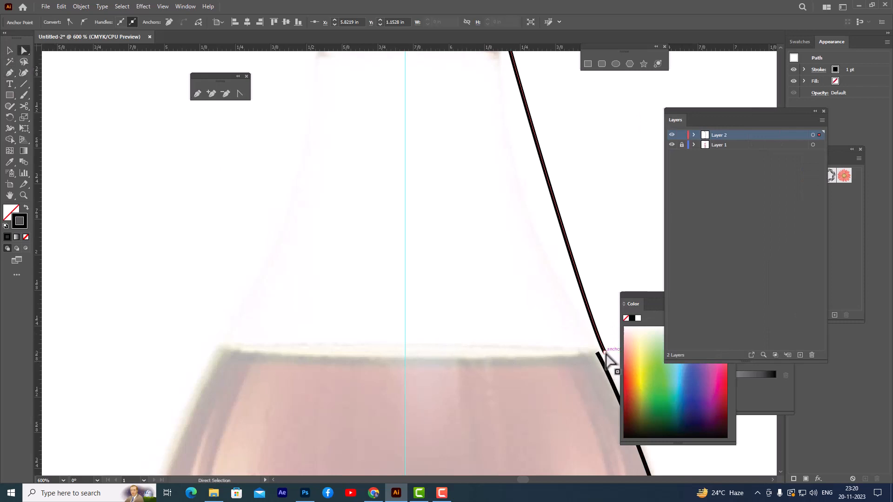
drag(605, 353, 596, 347)
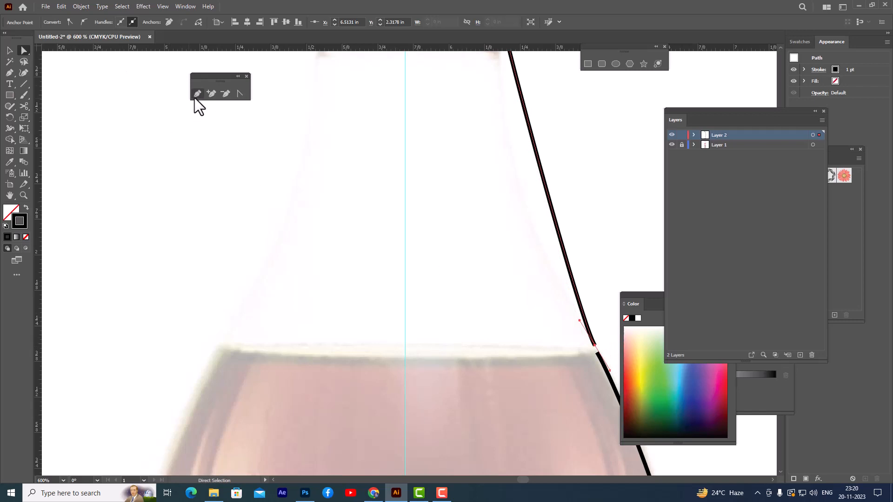
Step: Extend the neck path's bottom end along the liquid line with a straight Pen segment about 0.7 in long, past the centre guide
click(197, 95)
click(594, 346)
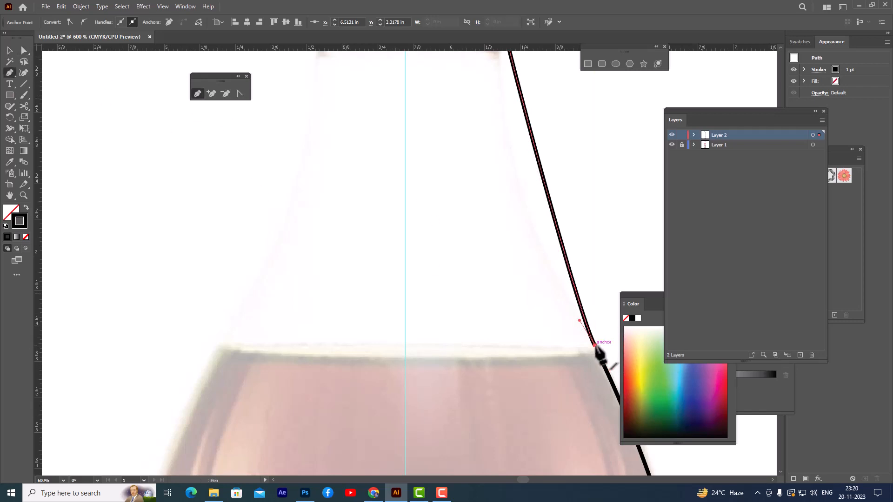
click(395, 349)
Step: Extend the body path's top end with a straight Pen segment about 0.72 in long, just beneath the neck's bottom edge
scroll(484, 251, down, 2)
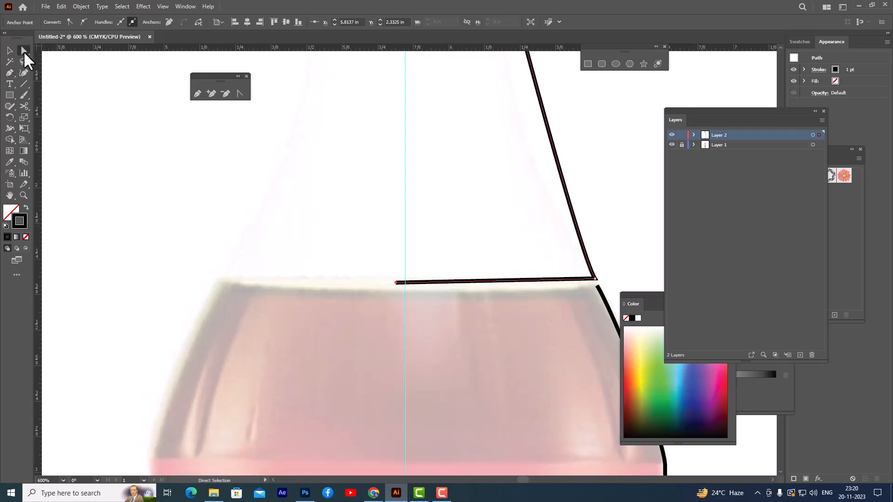
scroll(290, 206, down, 1)
scroll(360, 181, down, 2)
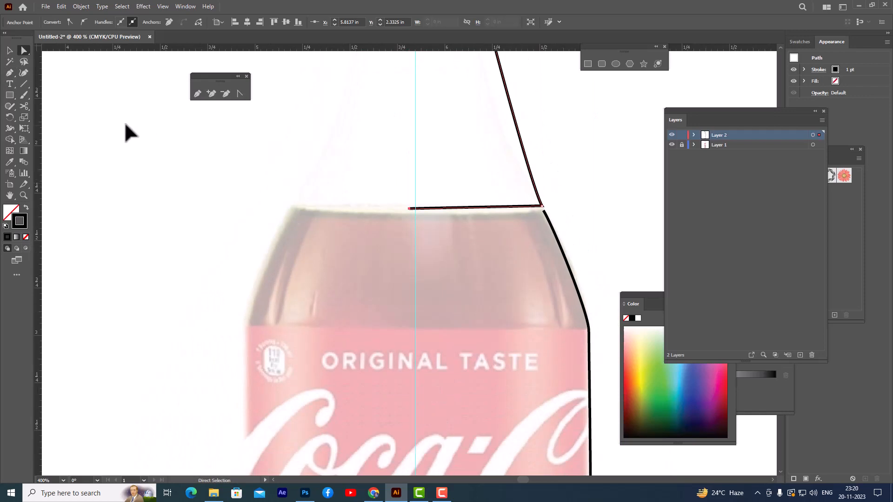
click(197, 93)
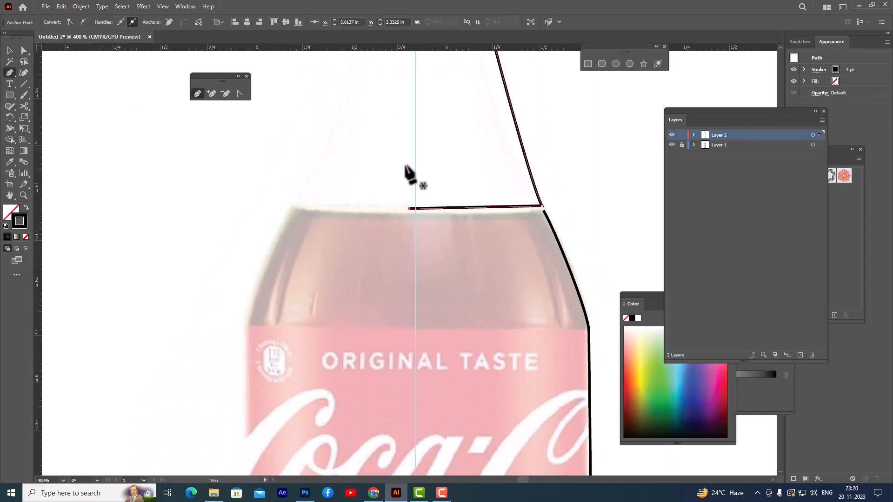
click(543, 210)
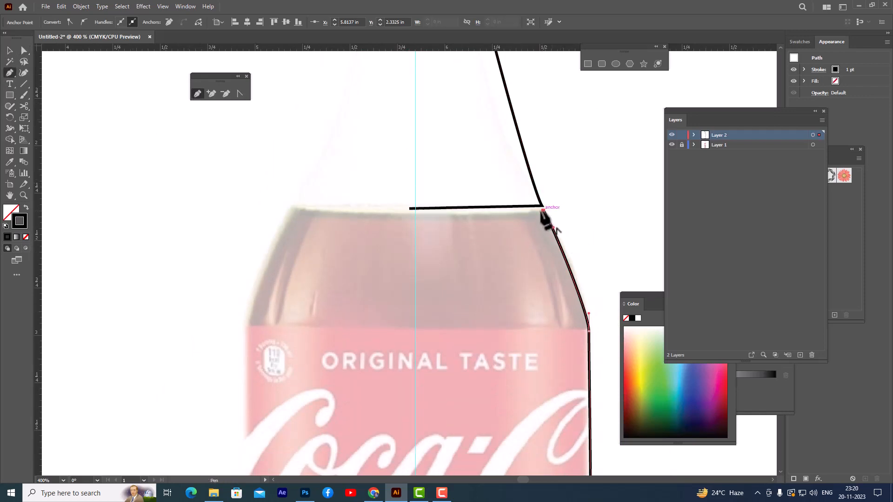
click(407, 214)
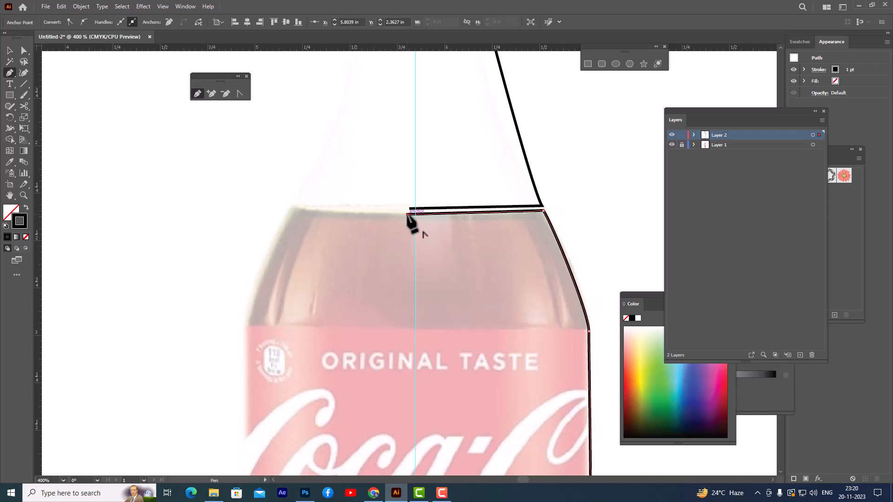
Step: Examine the traced cap, neck and body paths along the full height of the bottle
scroll(580, 214, down, 4)
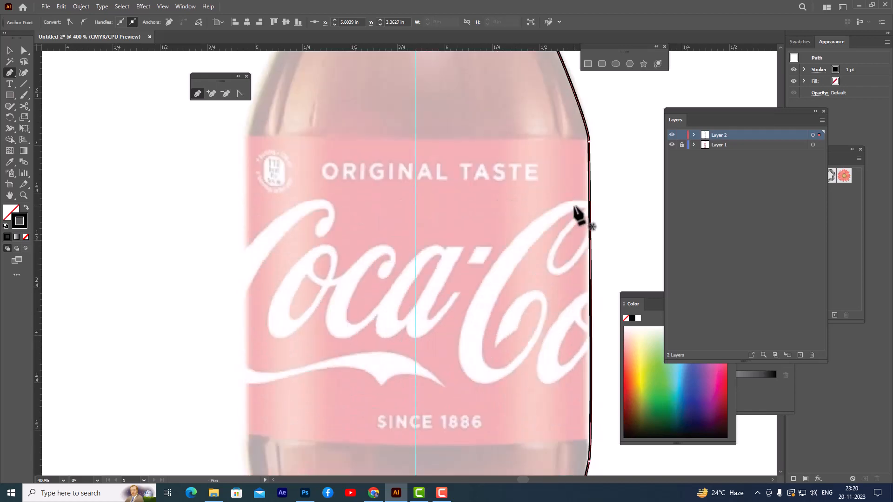
scroll(577, 212, down, 10)
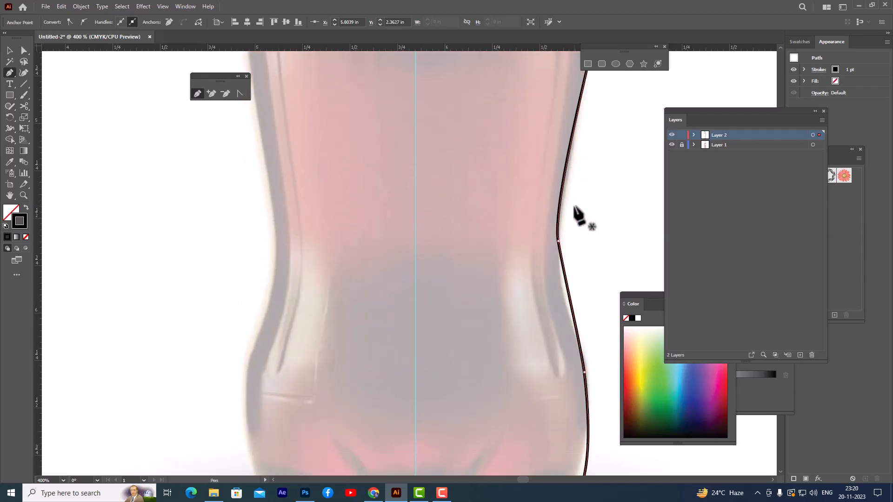
scroll(577, 213, down, 3)
scroll(576, 213, up, 10)
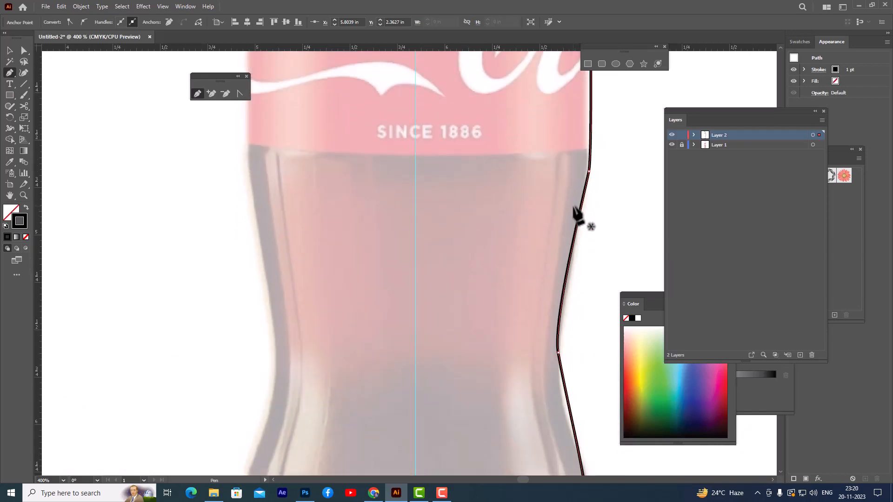
scroll(574, 209, up, 11)
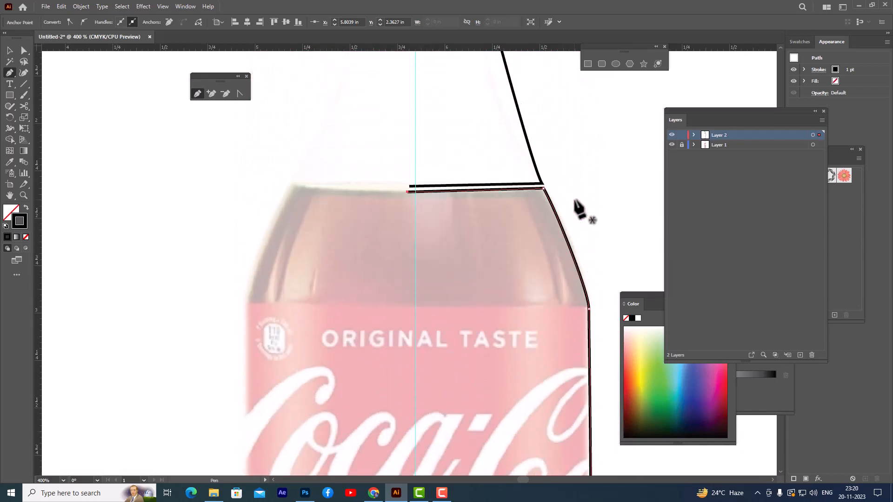
scroll(576, 209, up, 5)
scroll(576, 209, down, 1)
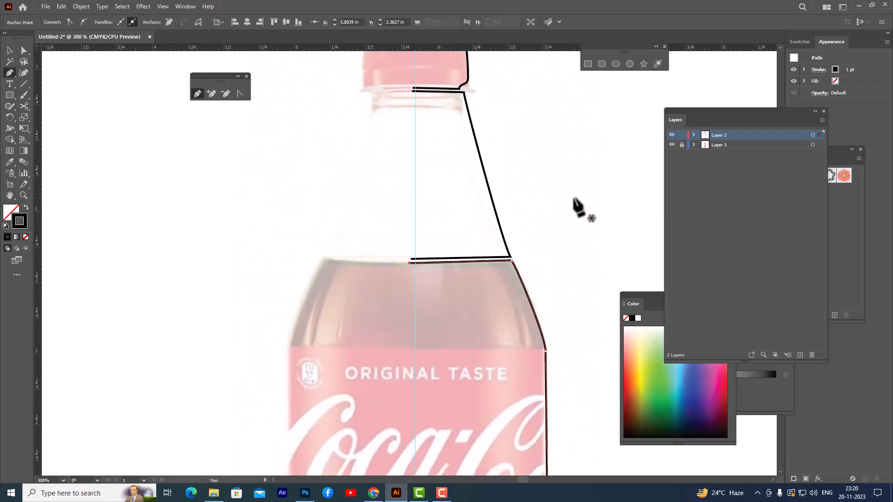
scroll(575, 200, up, 3)
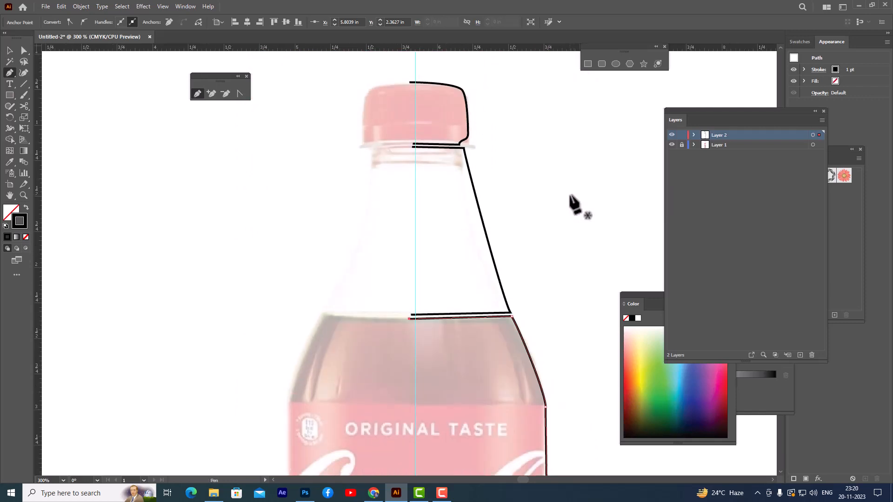
scroll(574, 205, up, 1)
scroll(574, 204, up, 7)
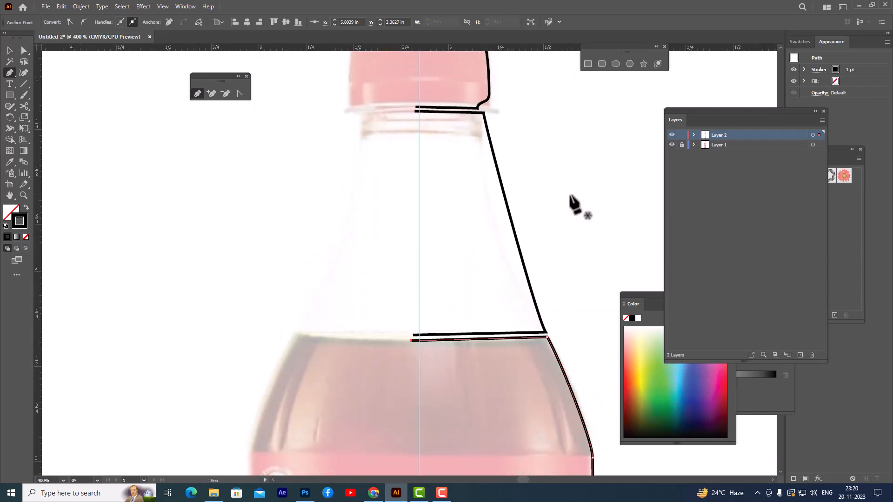
Step: Snap the neck path's top outer anchor to the cap's lower corner and its top inner end to the centre guide
drag(600, 45, 618, 47)
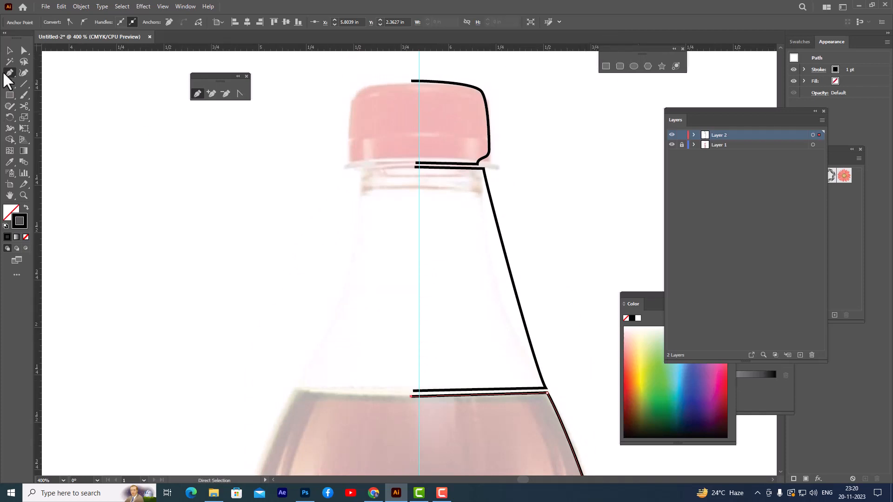
click(23, 50)
scroll(456, 174, up, 2)
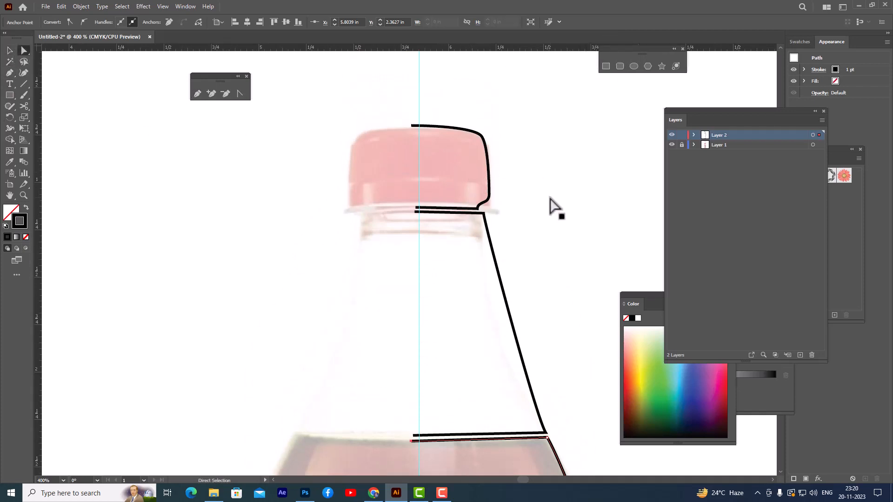
key(ctrl+equal)
key(ctrl+minus)
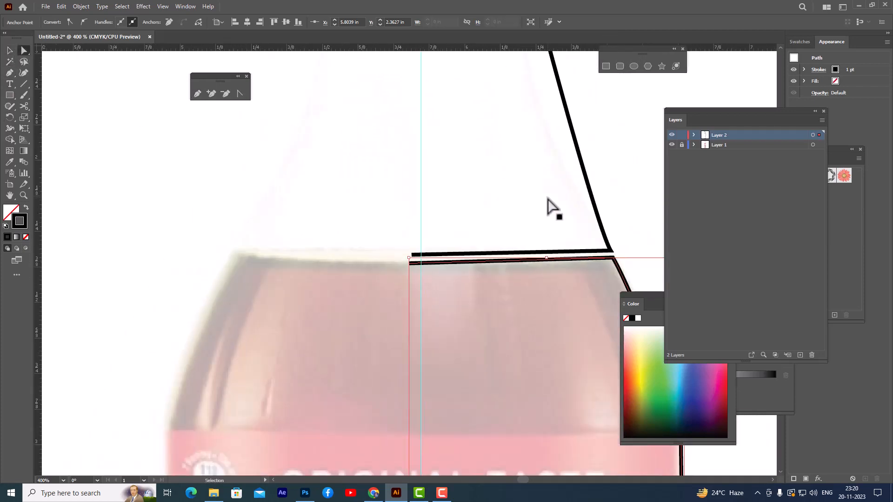
scroll(529, 140, up, 5)
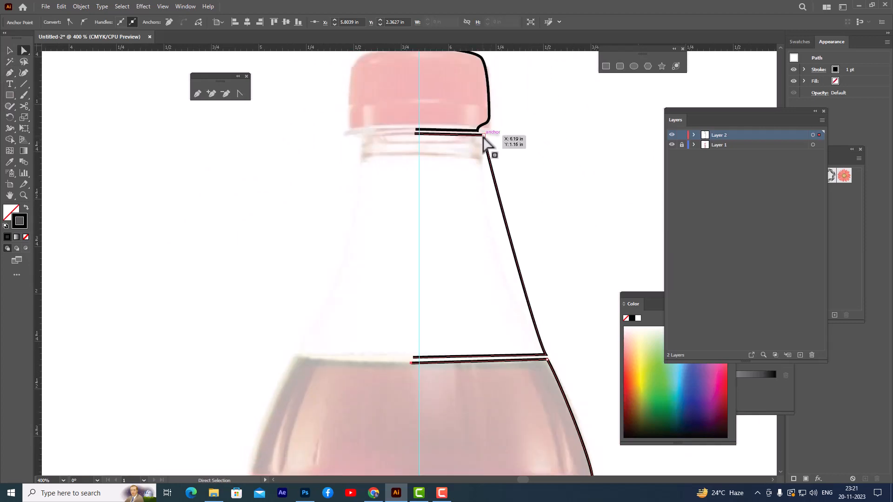
click(483, 136)
drag(484, 136, 477, 132)
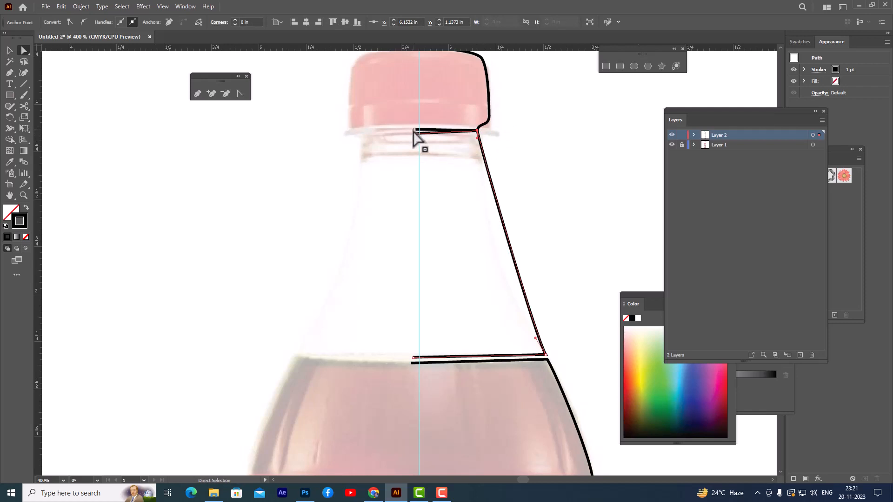
drag(415, 132, 420, 132)
click(518, 139)
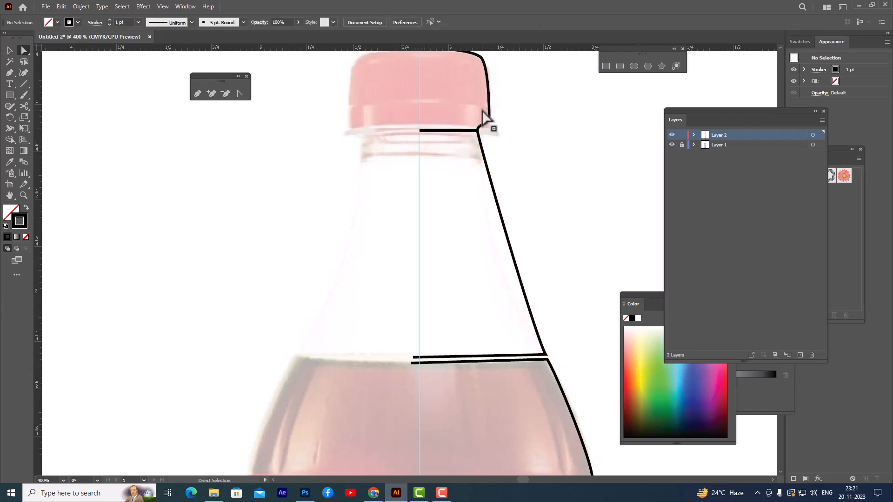
Step: Align the neck's bottom edge and the body's top edge on the liquid line, with their inner ends on the centre guide
click(478, 132)
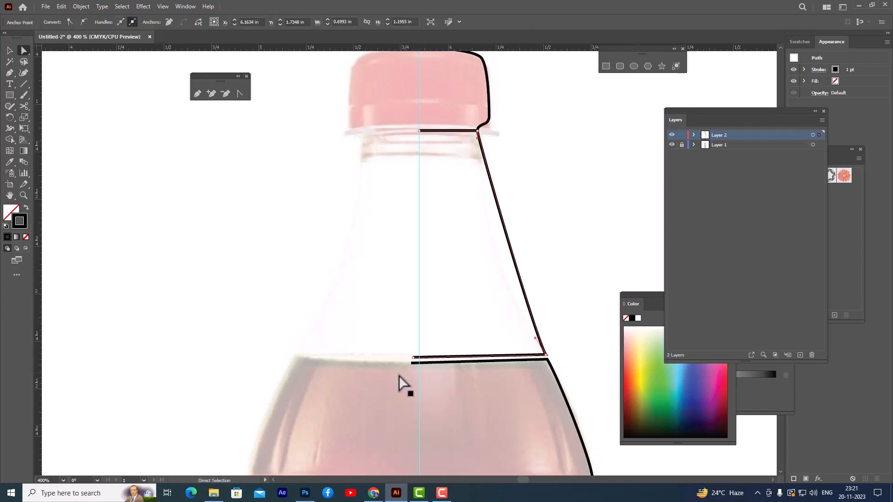
drag(413, 359, 419, 360)
drag(546, 362, 553, 347)
click(566, 296)
scroll(566, 293, down, 2)
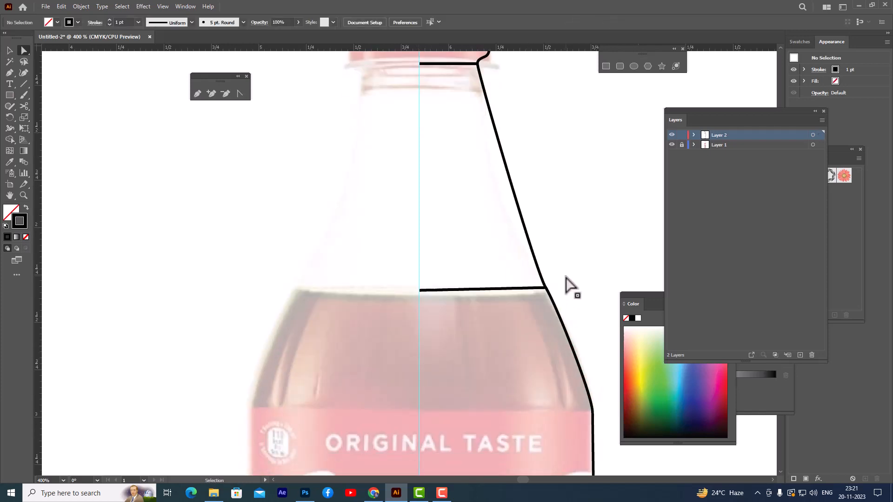
Step: Move the body path's end anchor at the bottle's base onto the centre guide
key(ctrl+minus)
scroll(563, 279, down, 10)
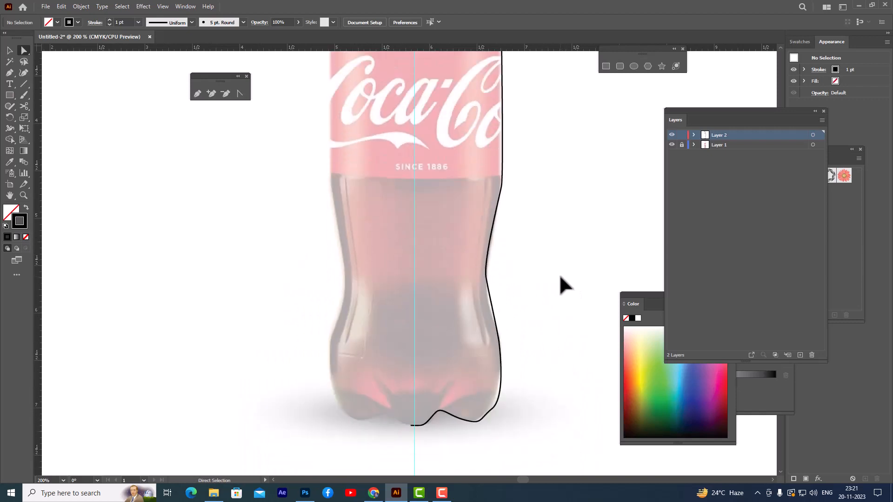
click(410, 391)
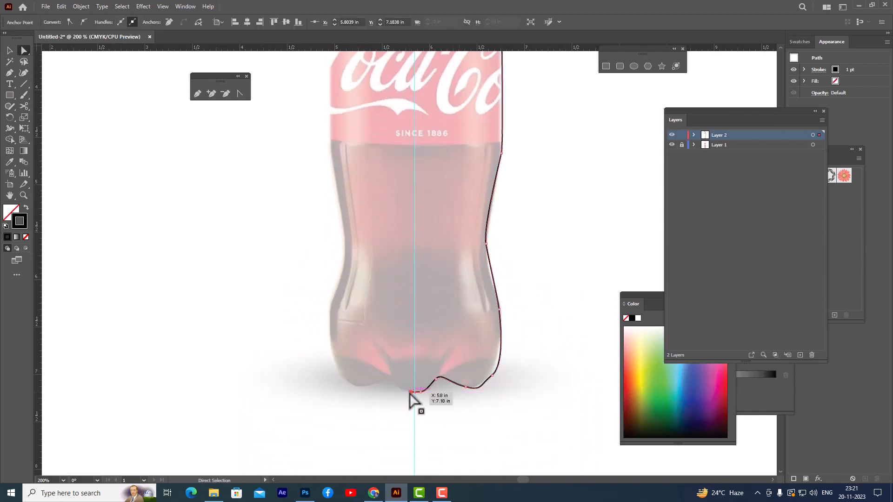
click(481, 416)
Step: Examine the aligned cap, neck and body half outlines along the whole bottle
scroll(532, 285, up, 4)
scroll(532, 285, up, 4)
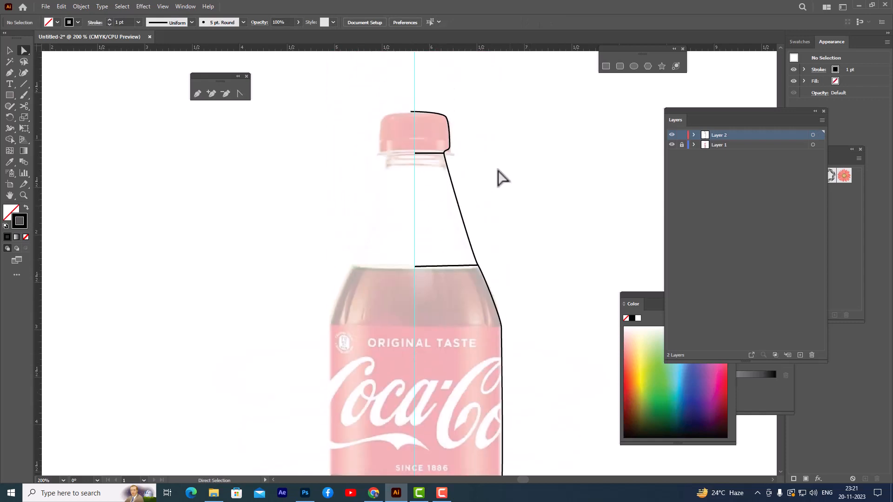
key(ctrl+minus)
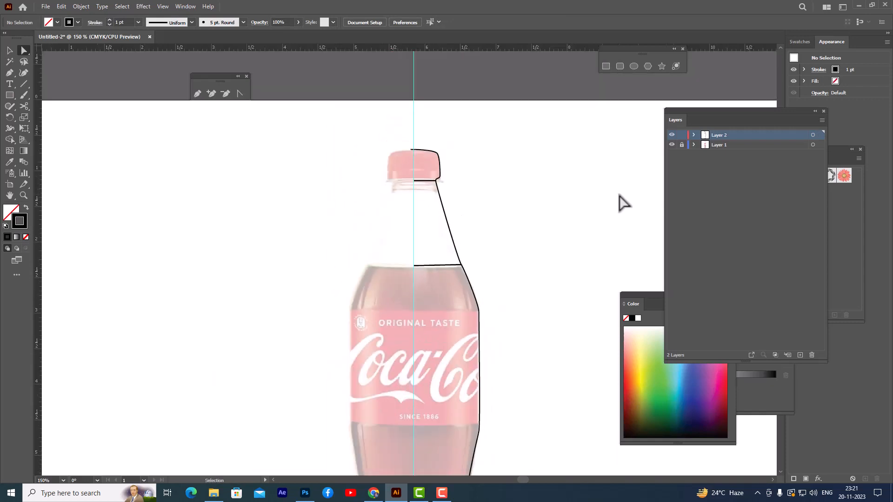
scroll(579, 196, down, 2)
scroll(584, 195, up, 1)
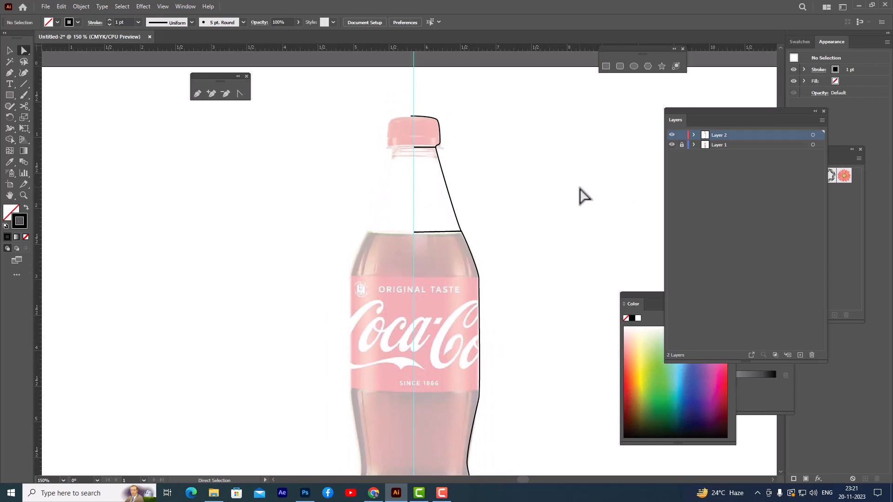
scroll(584, 196, up, 1)
key(ctrl+minus)
scroll(584, 196, down, 4)
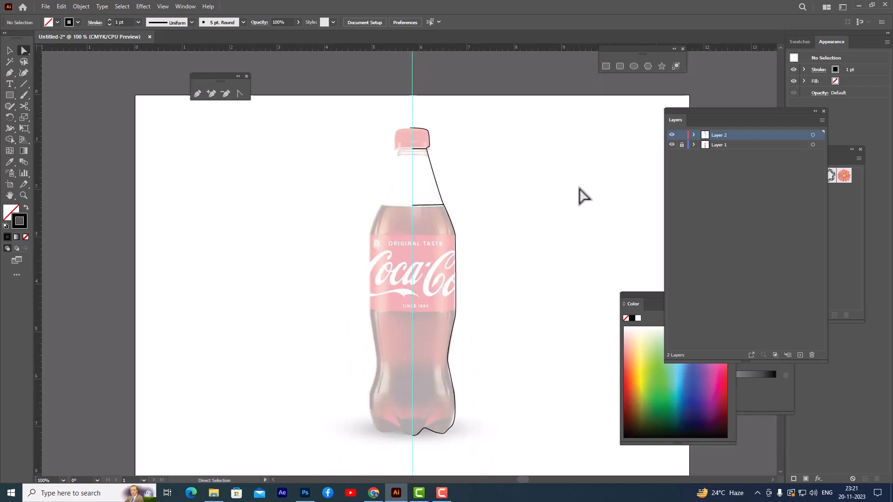
scroll(584, 196, up, 3)
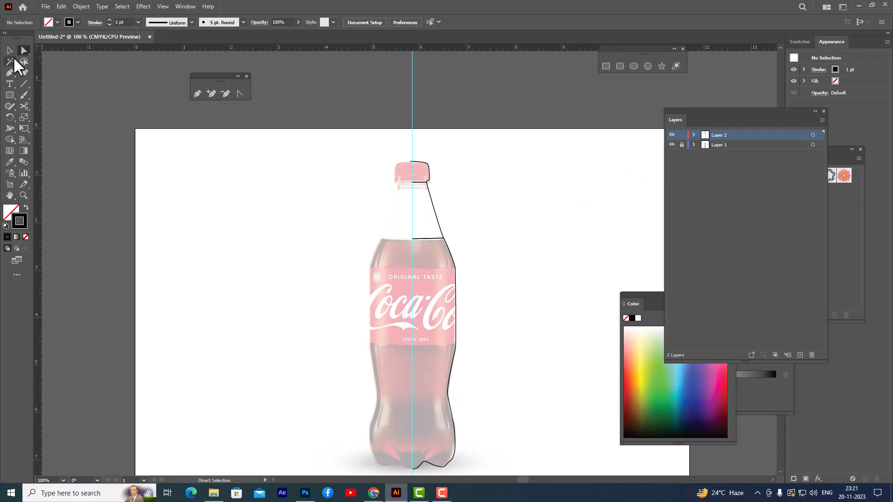
Step: Move the Color panel beside the bottle and give the cap half a red fill with no stroke
drag(628, 290, 471, 148)
click(636, 297)
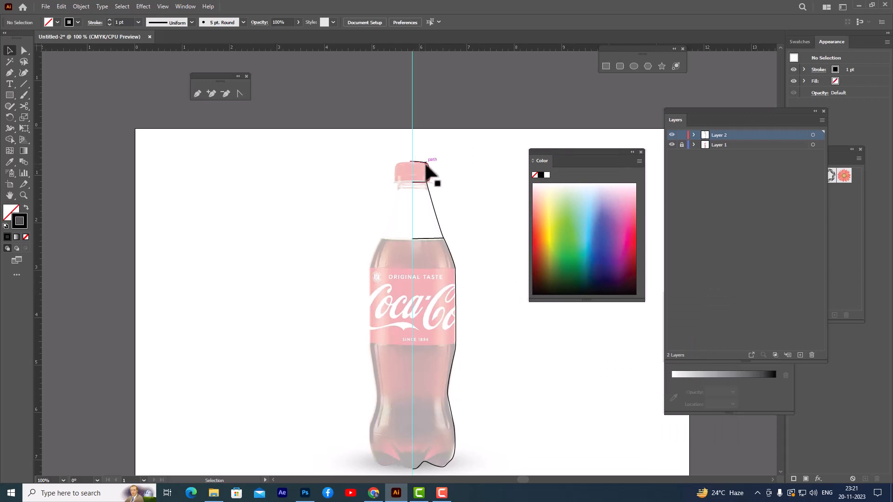
click(429, 173)
click(636, 242)
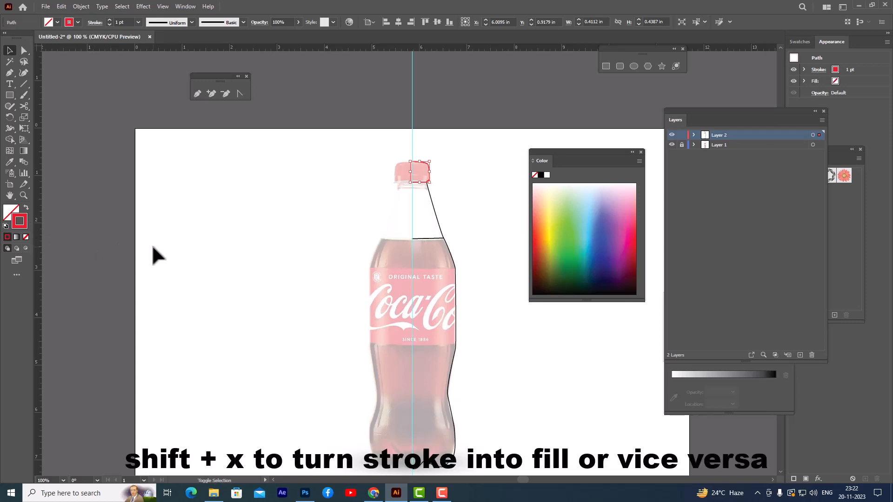
key(shift+x)
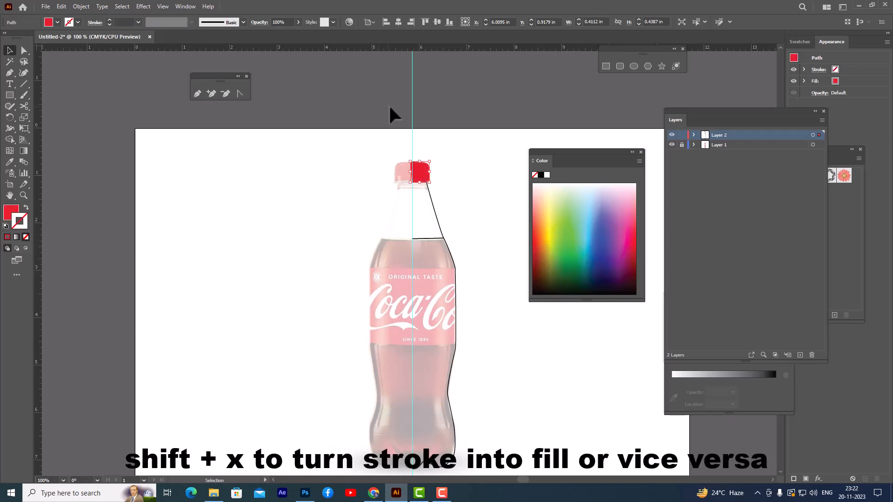
click(460, 110)
click(432, 200)
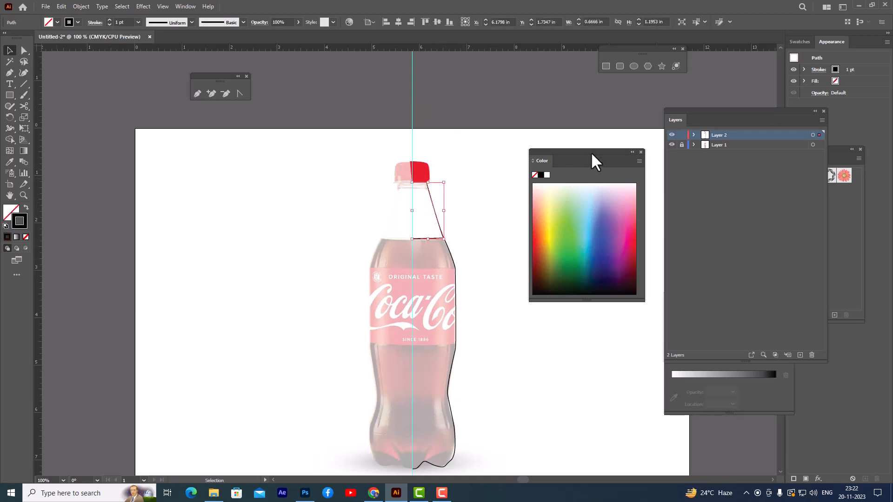
drag(592, 160, 597, 157)
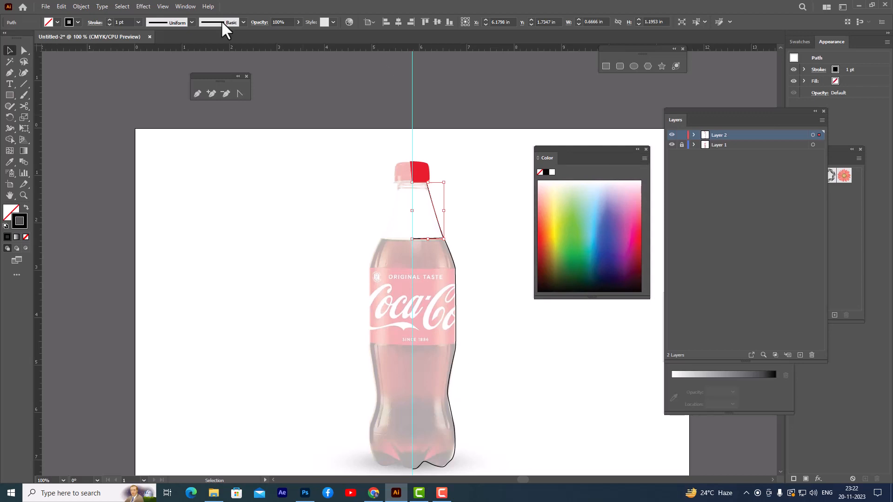
click(189, 8)
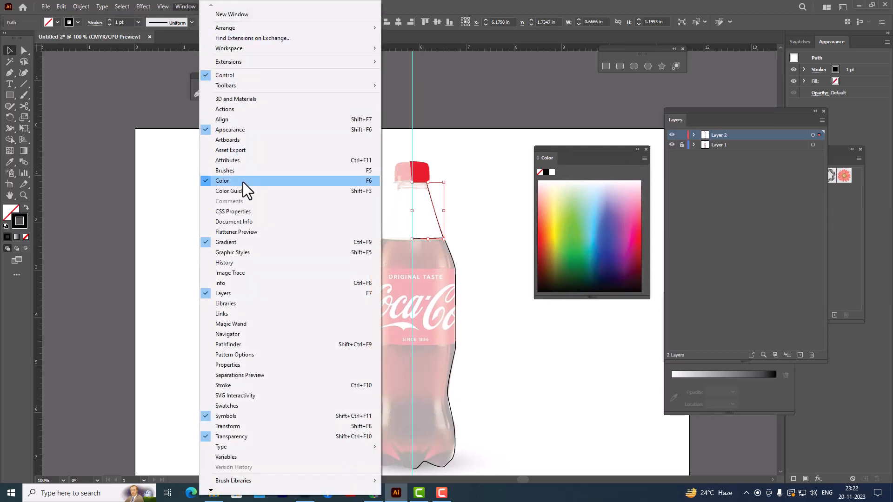
click(501, 6)
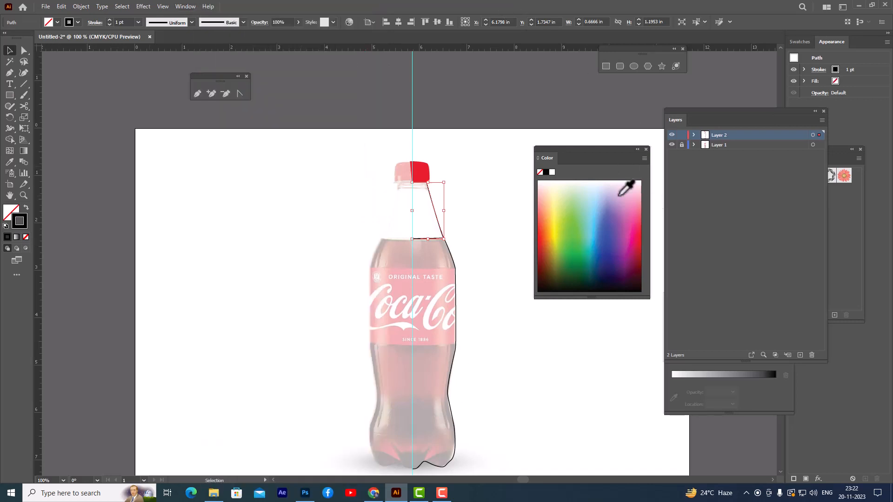
drag(572, 156, 564, 157)
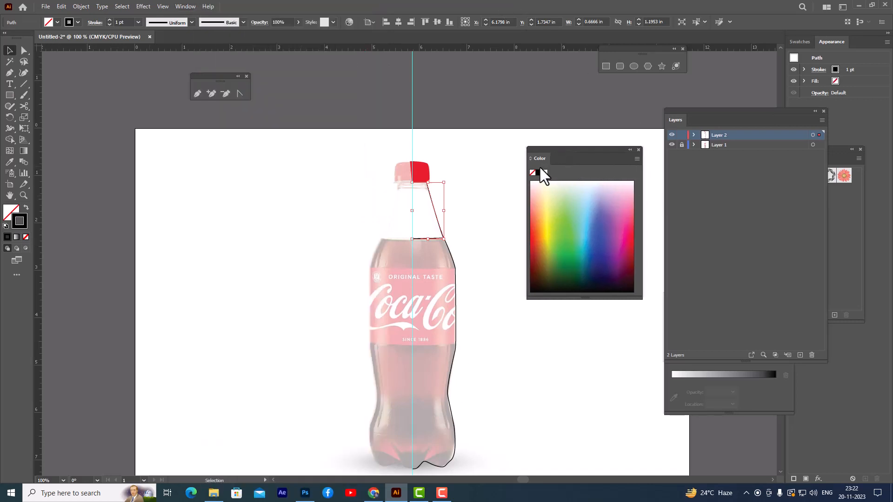
click(453, 201)
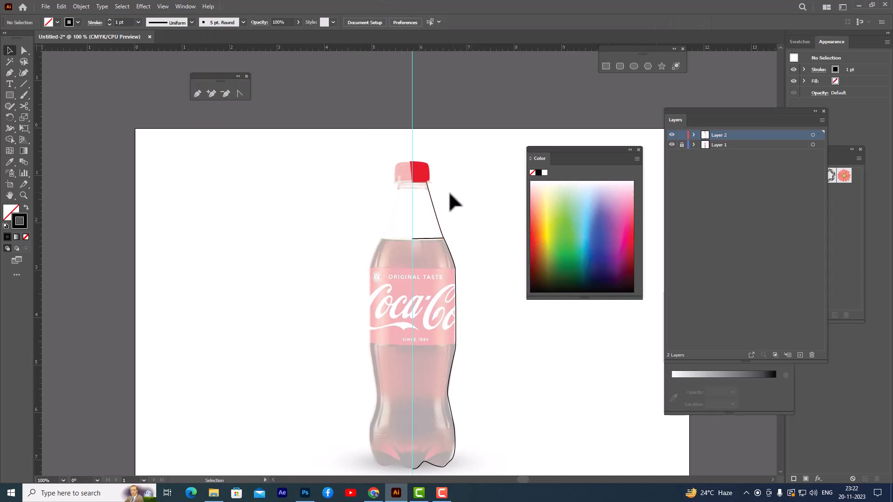
Step: Switch the Color panel to Grayscale and give the neck half a light grey fill with no stroke
click(430, 201)
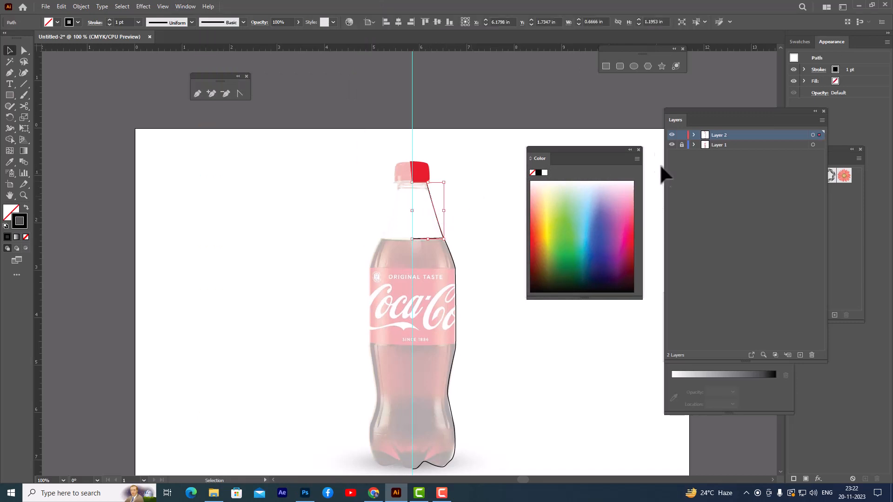
click(638, 159)
click(652, 177)
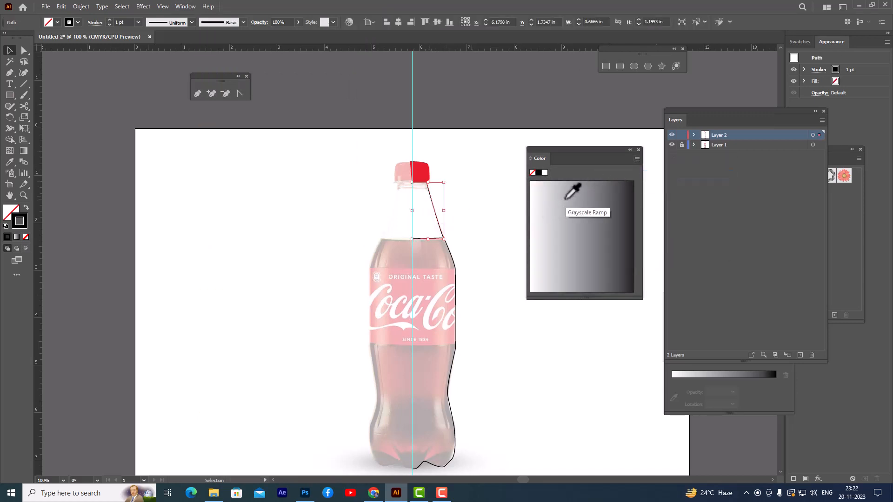
click(566, 198)
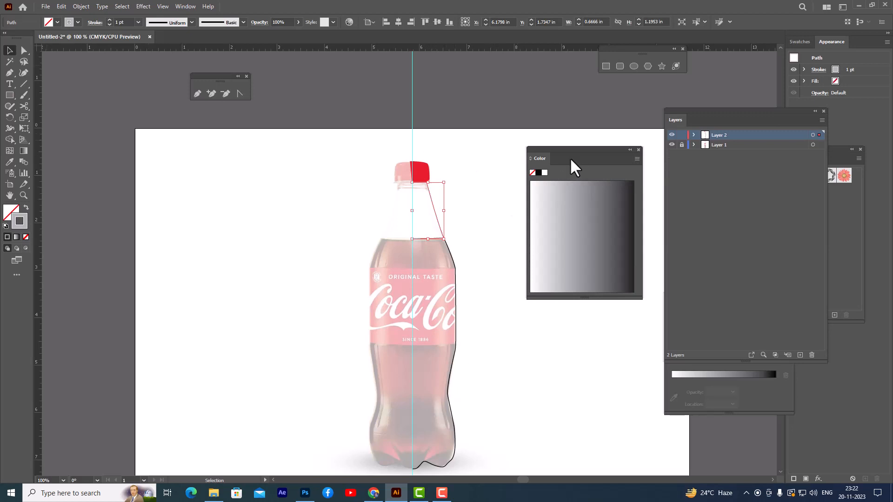
drag(576, 151, 605, 148)
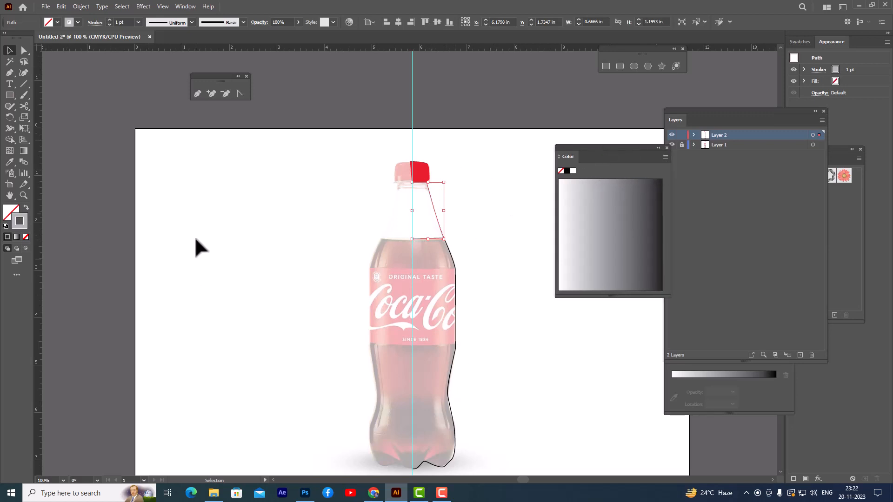
key(shift+x)
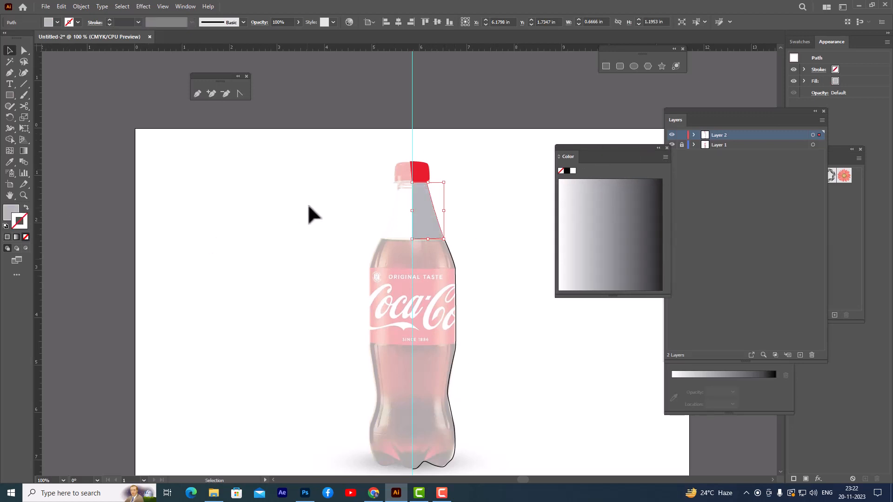
click(472, 126)
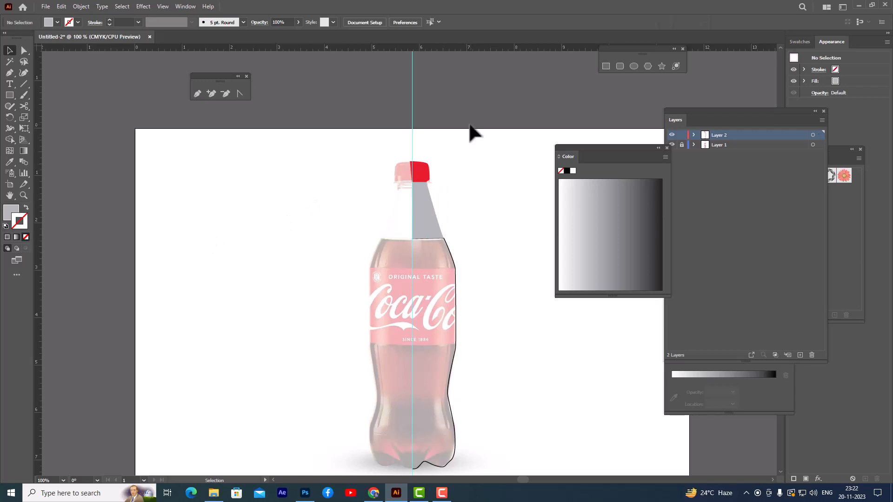
Step: Move the red cap half's top inner anchor onto the centre guide
key(ctrl+plus)
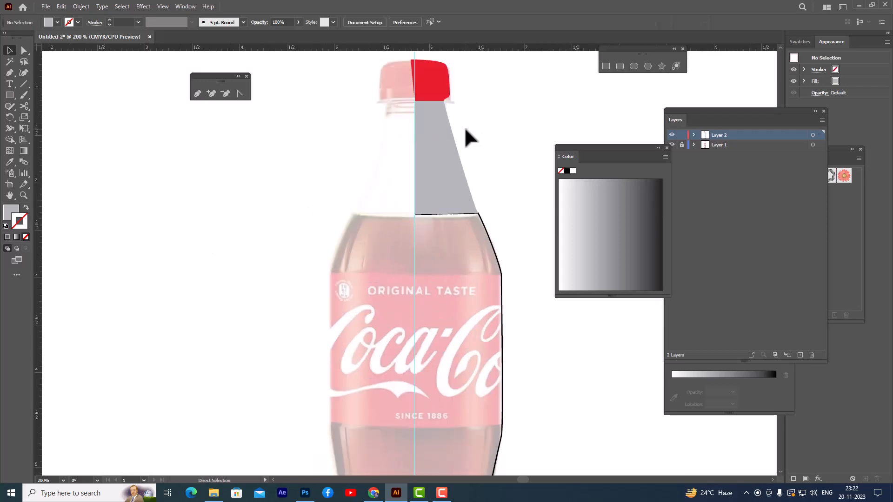
scroll(474, 116, up, 3)
click(412, 136)
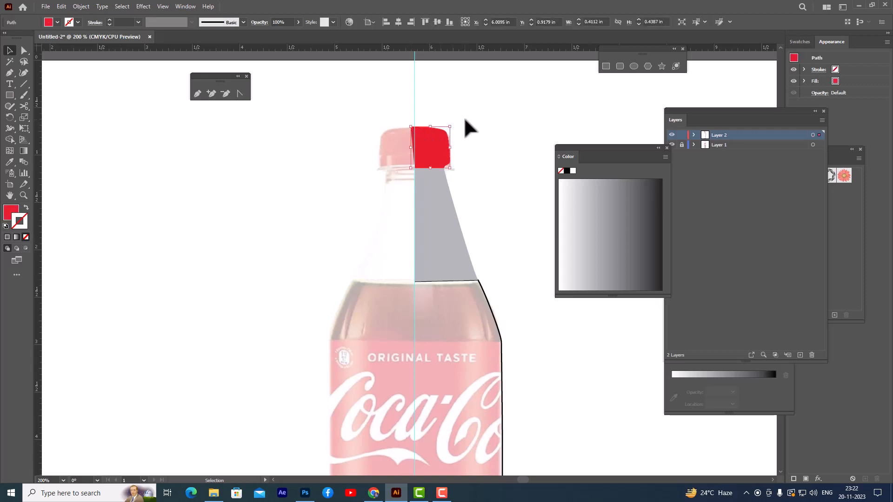
click(445, 114)
click(24, 50)
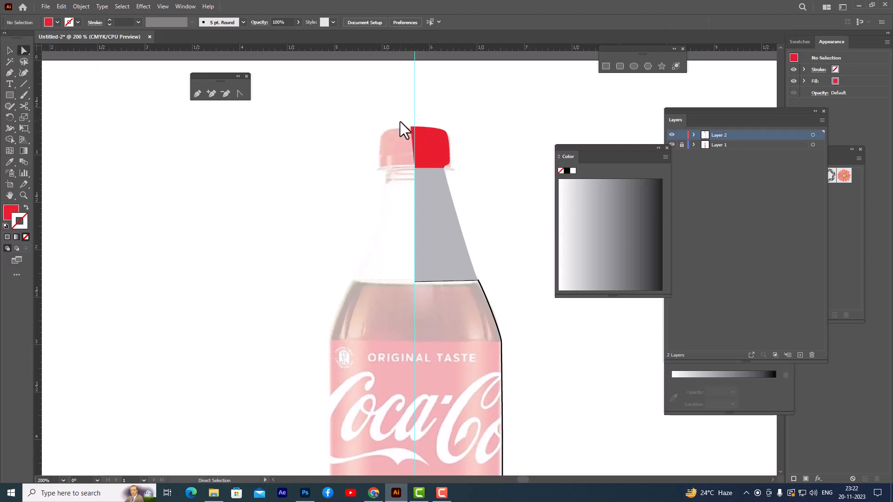
click(412, 128)
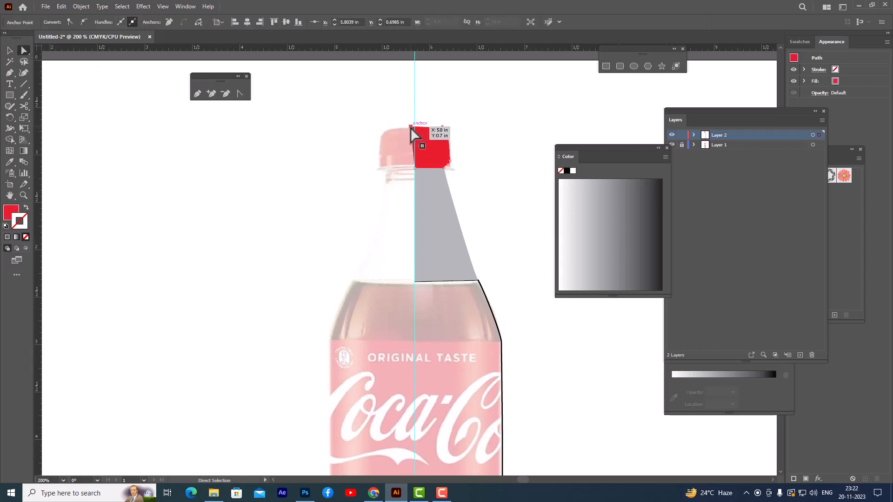
drag(413, 128, 416, 128)
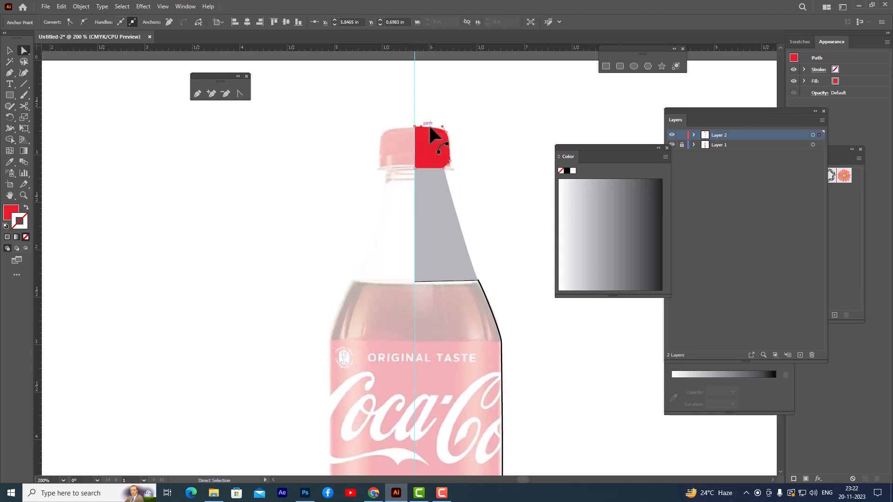
Step: Give the bottle body half a very dark brown fill with no stroke
click(477, 106)
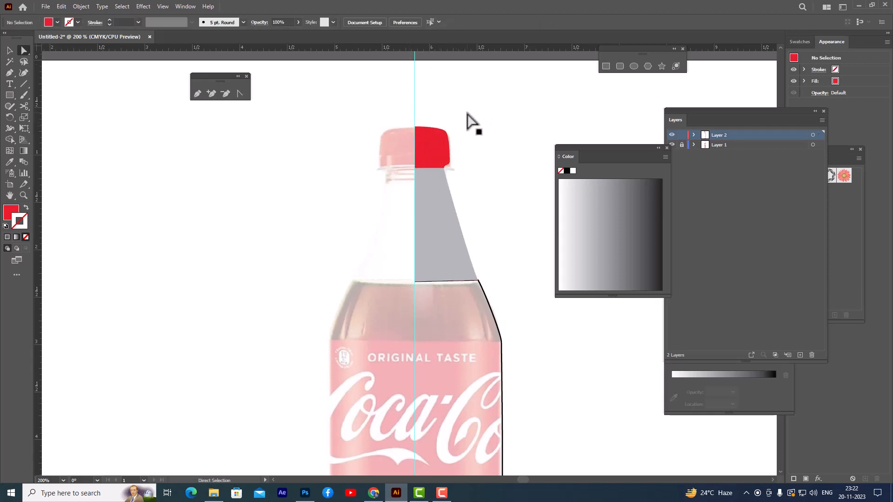
scroll(484, 166, down, 3)
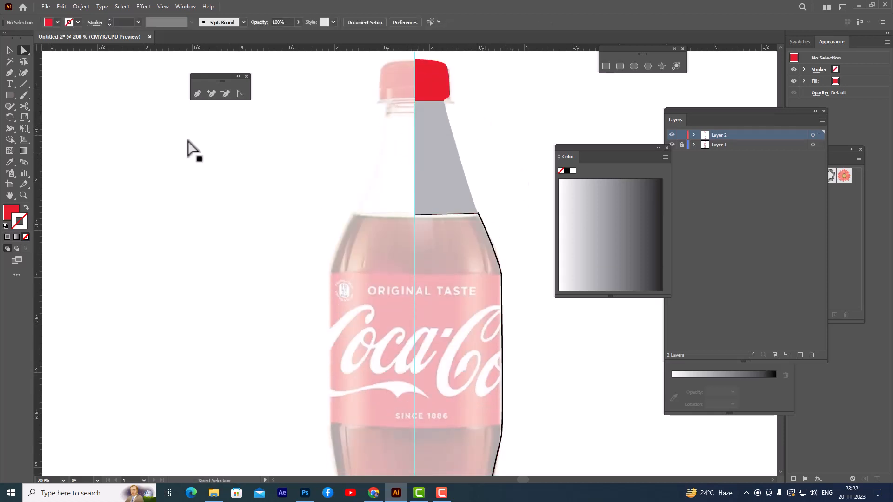
click(10, 49)
click(498, 271)
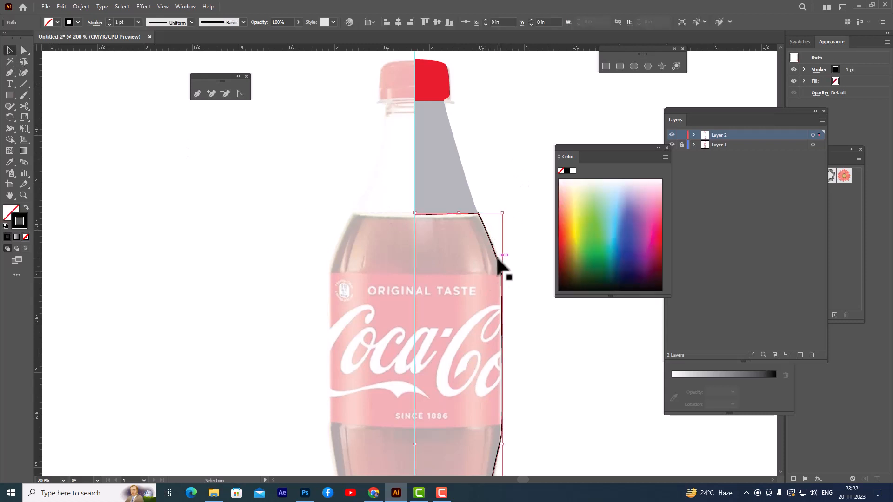
drag(618, 148, 582, 91)
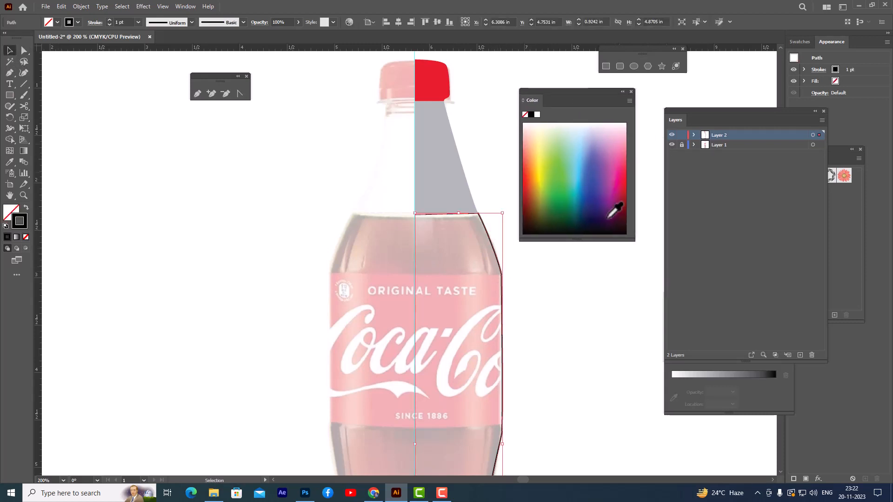
click(530, 223)
drag(550, 93, 578, 92)
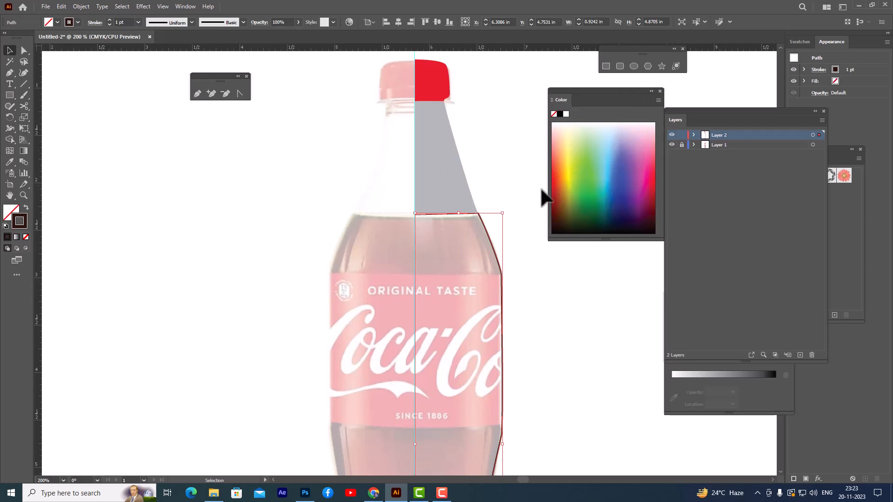
key(shift+x)
click(517, 163)
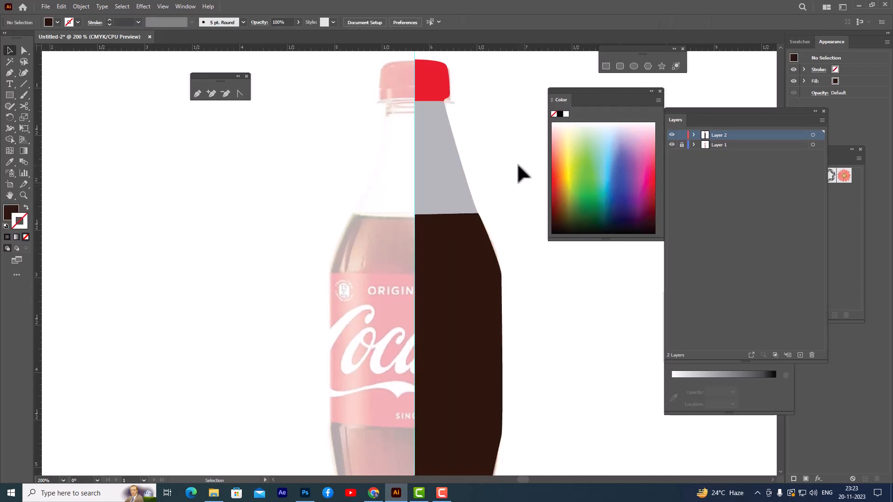
Step: Unlock Layer 1, delete the vertical centre guide and hide the layer's faded reference bottle
key(ctrl+minus)
key(ctrl+minus)
key(ctrl+minus)
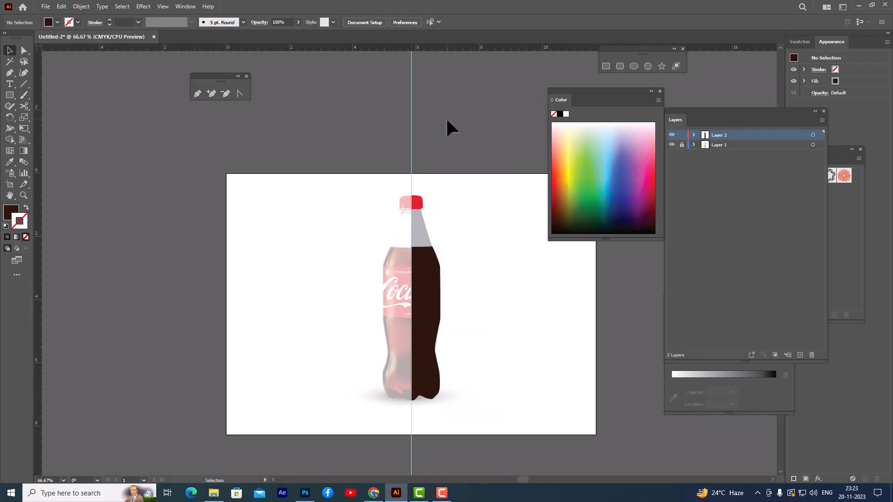
click(729, 145)
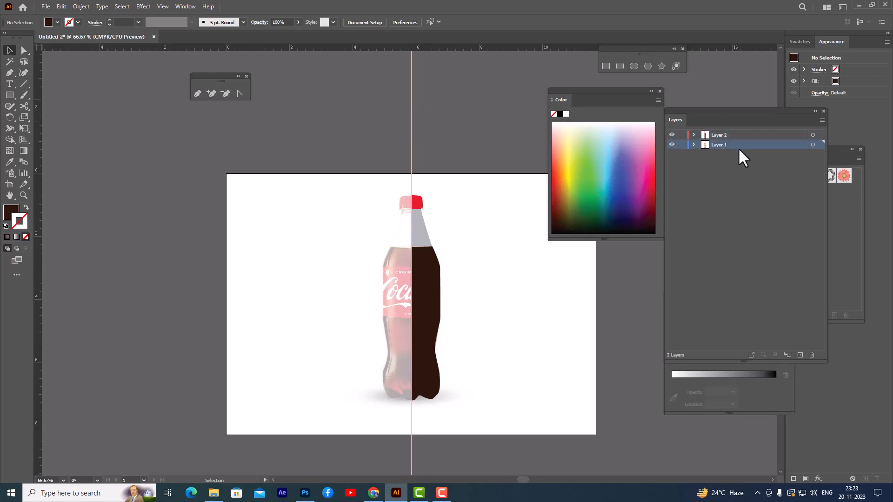
click(410, 106)
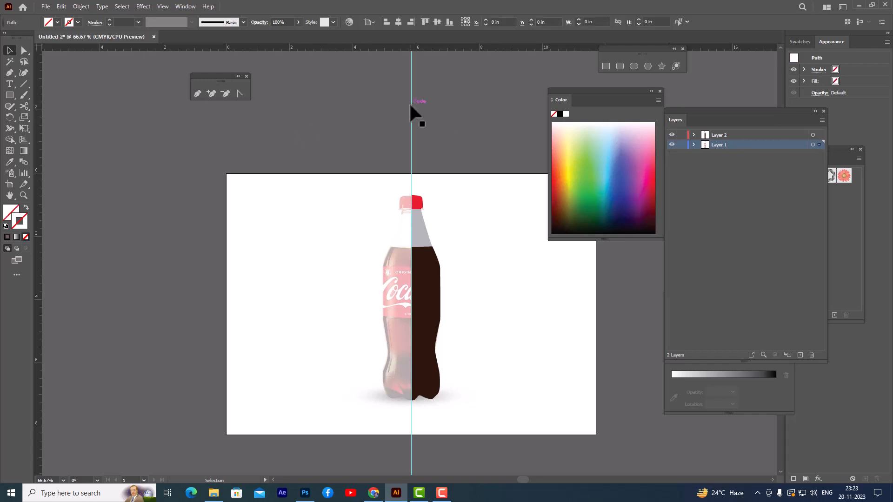
key(Delete)
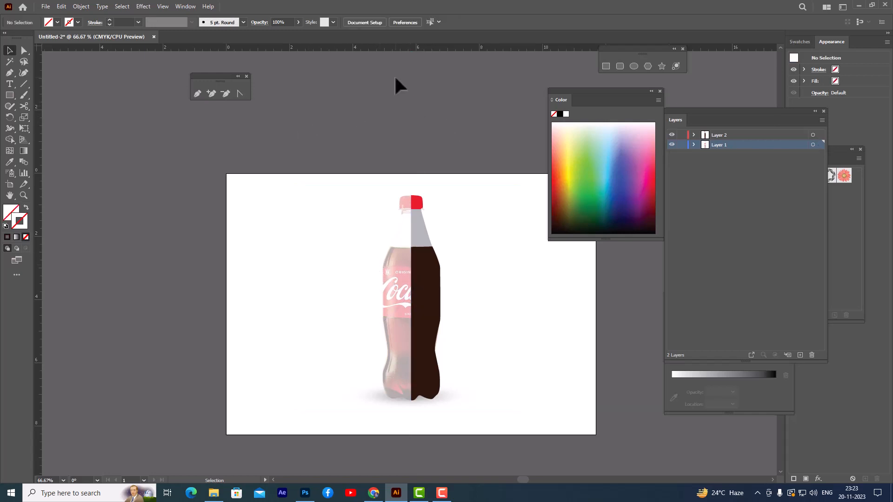
click(671, 144)
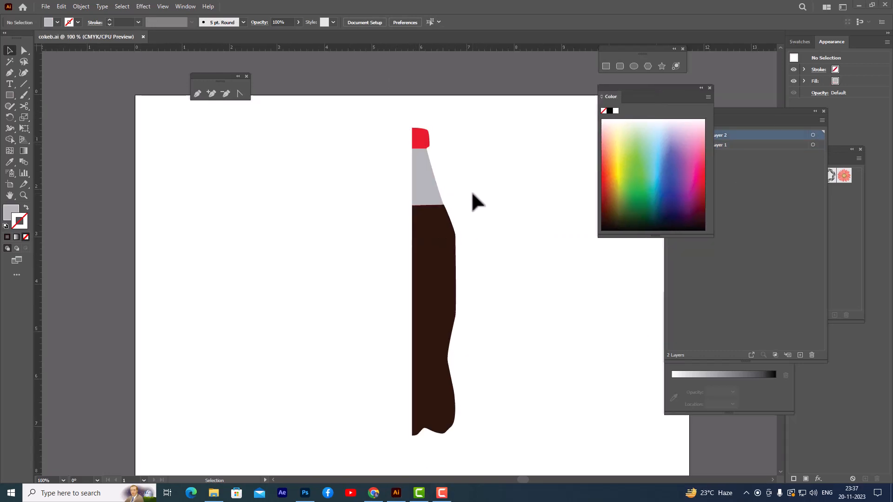
Step: Set the opacity of the light grey neck half to 60%
click(432, 186)
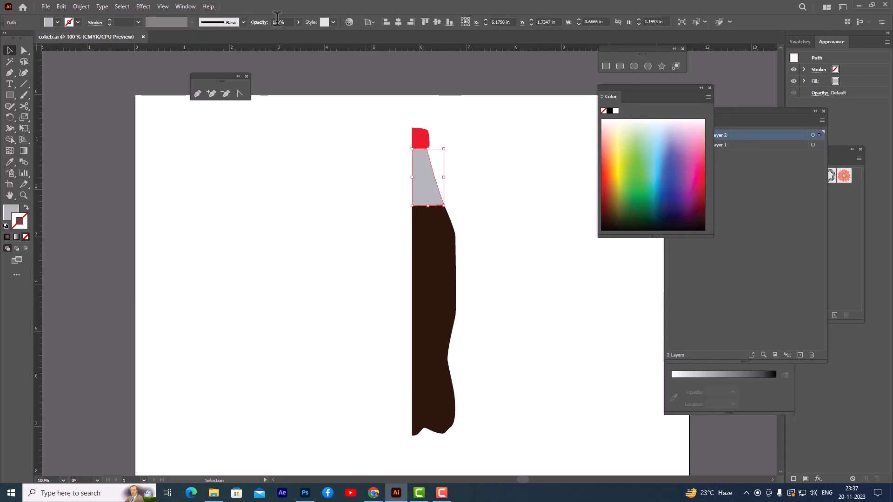
click(298, 22)
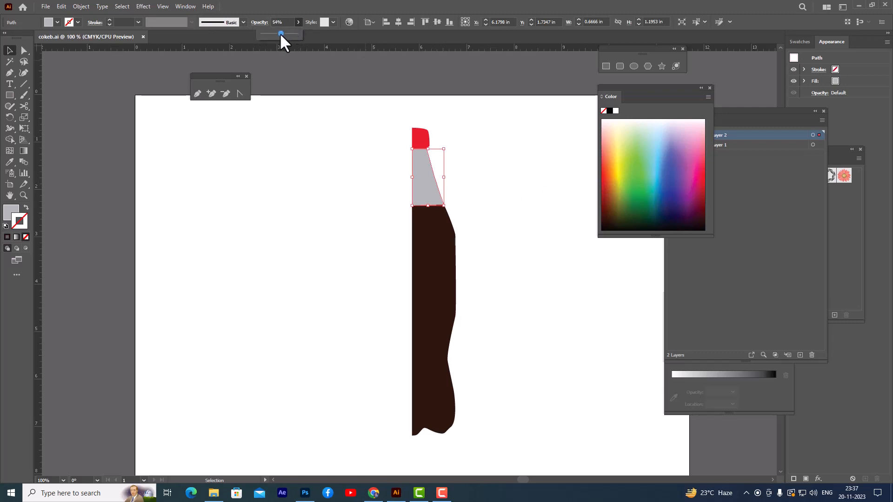
click(460, 120)
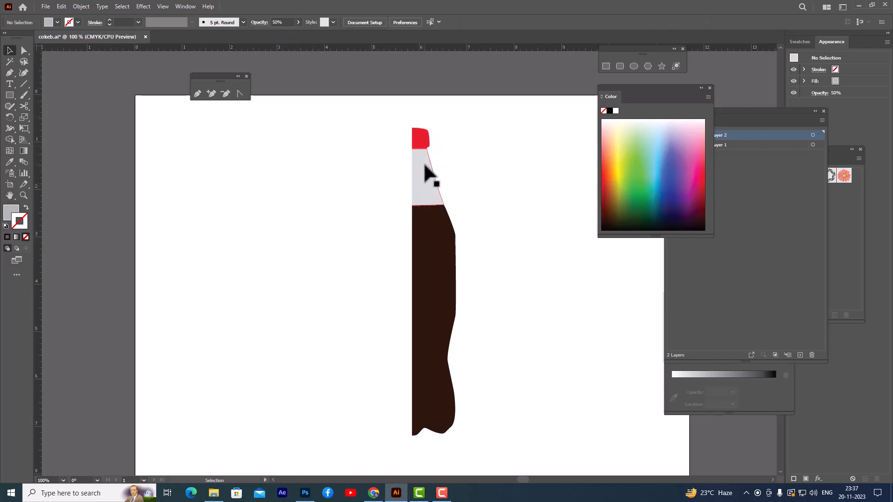
click(425, 174)
click(299, 22)
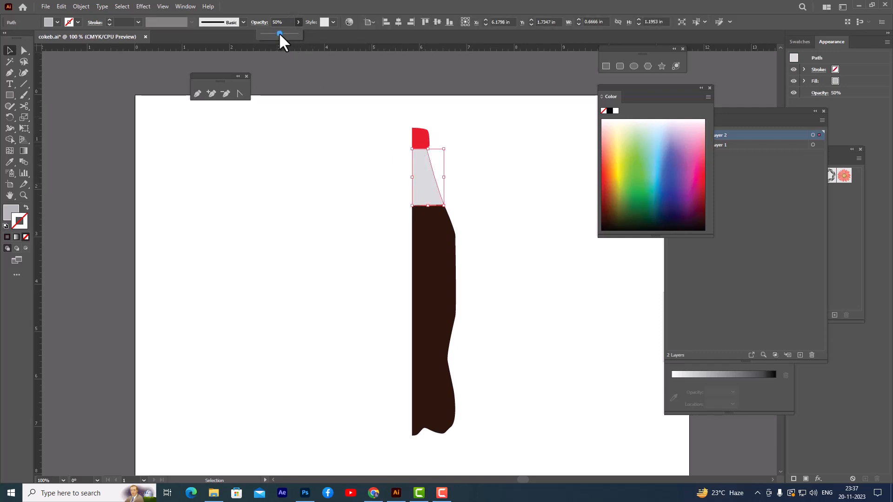
drag(280, 33, 283, 33)
click(487, 148)
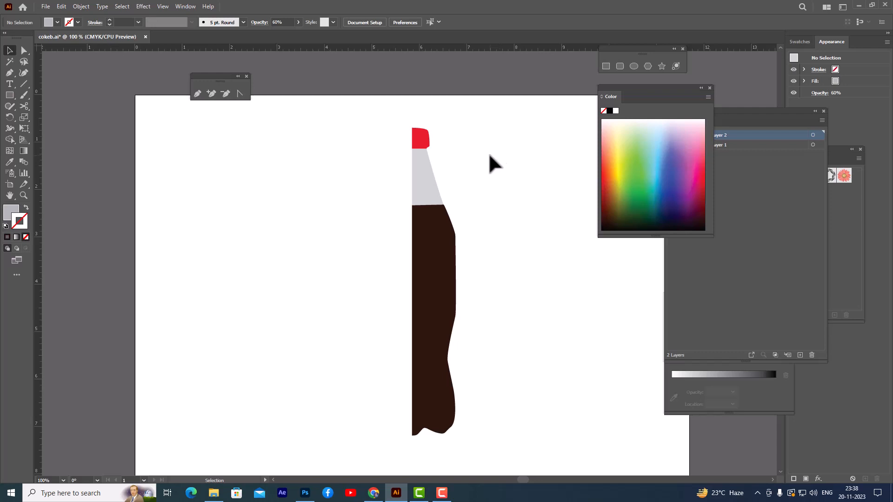
Step: Group the cap, neck and body halves and start the 3D Revolve (Classic) effect on the group
drag(400, 118, 486, 457)
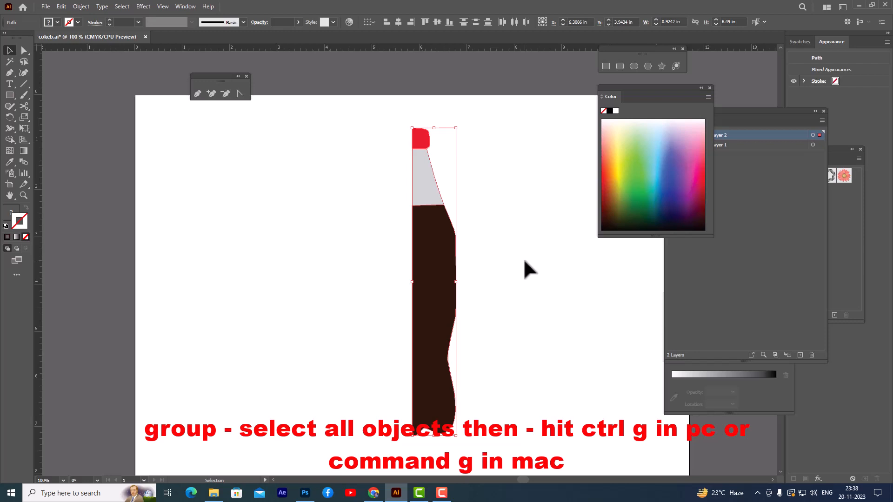
key(ctrl+g)
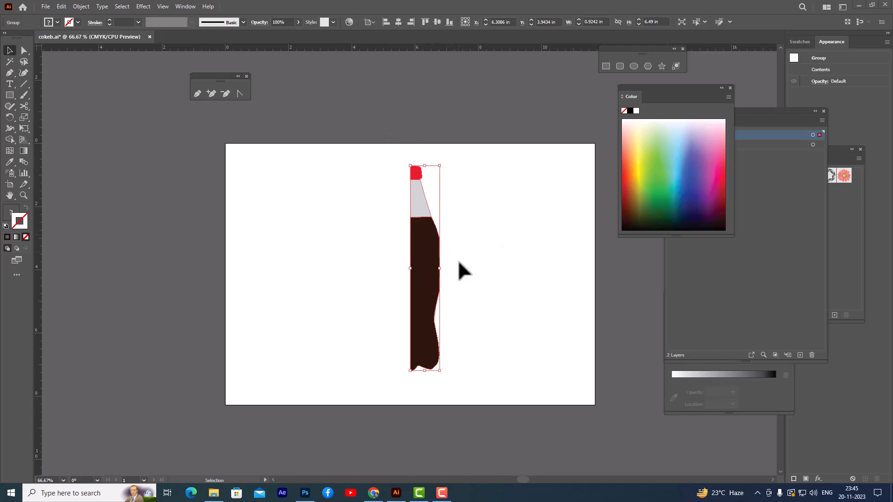
click(145, 6)
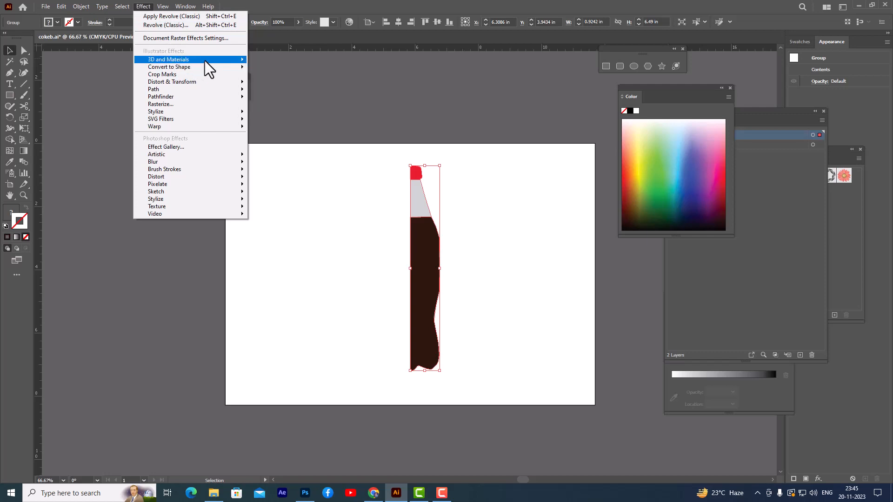
mouse_move(202, 60)
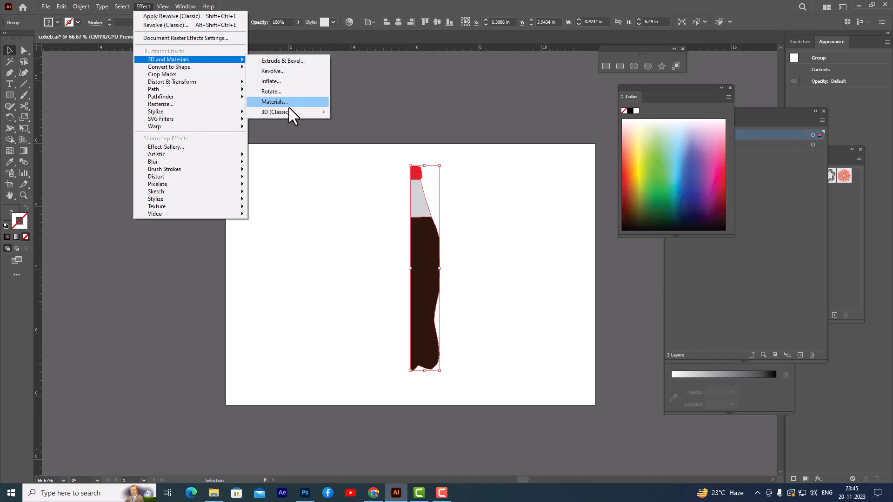
mouse_move(293, 112)
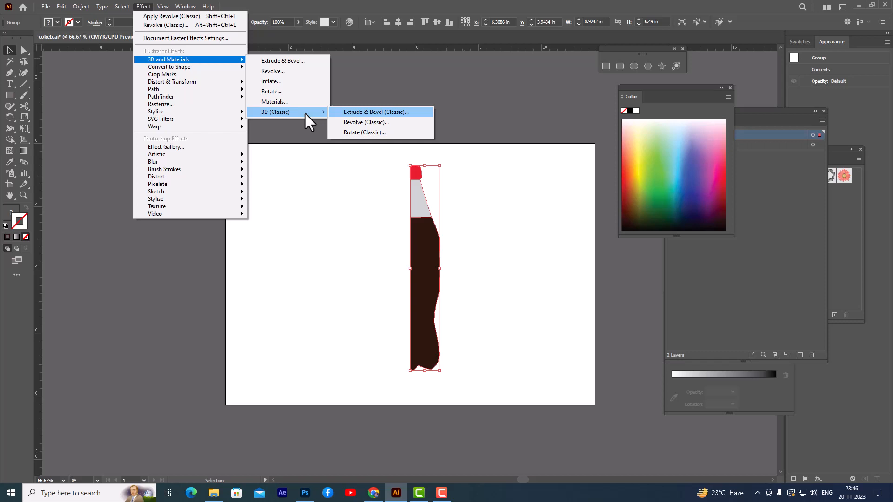
click(384, 123)
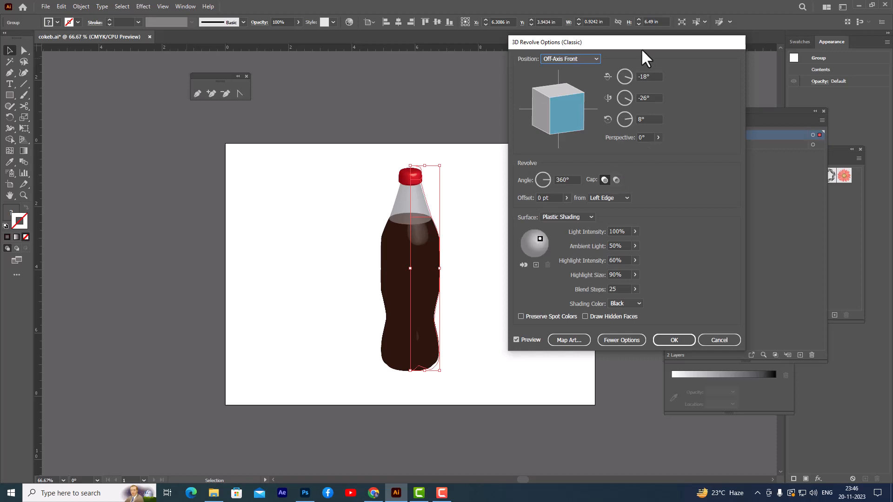
drag(642, 47, 636, 46)
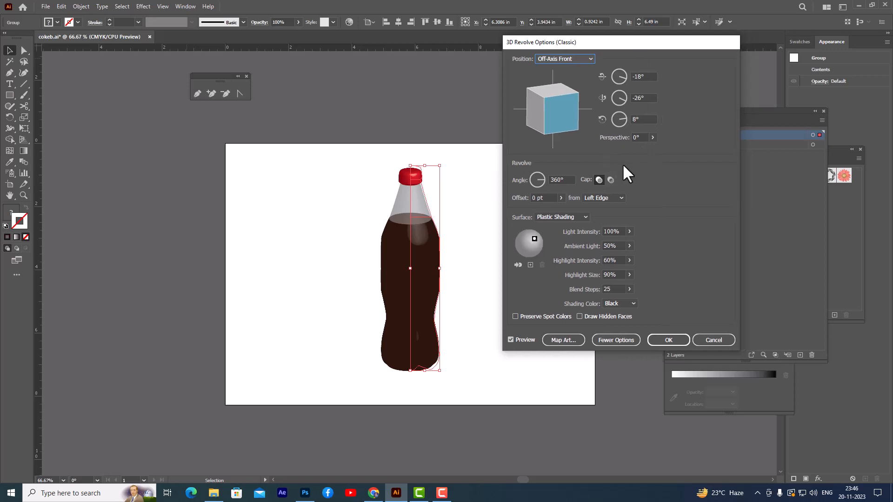
drag(618, 42, 633, 44)
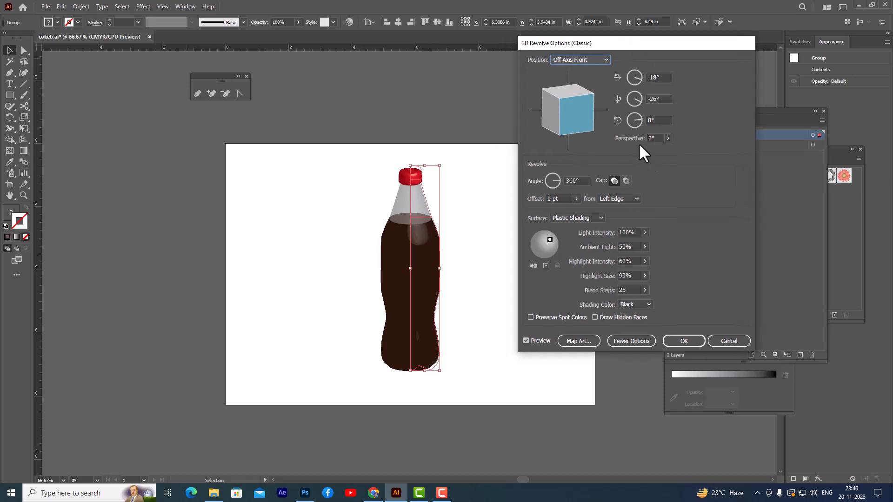
Step: Set the revolve perspective to 10° and the blend steps to 100
click(654, 138)
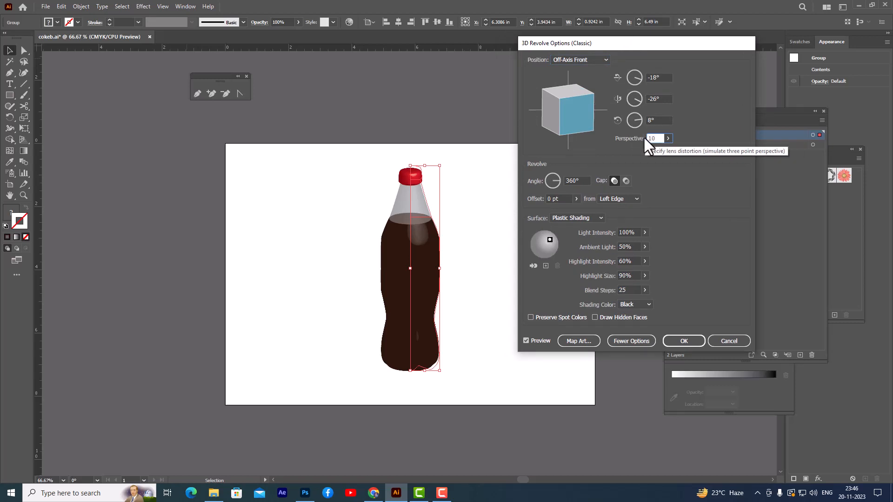
click(664, 120)
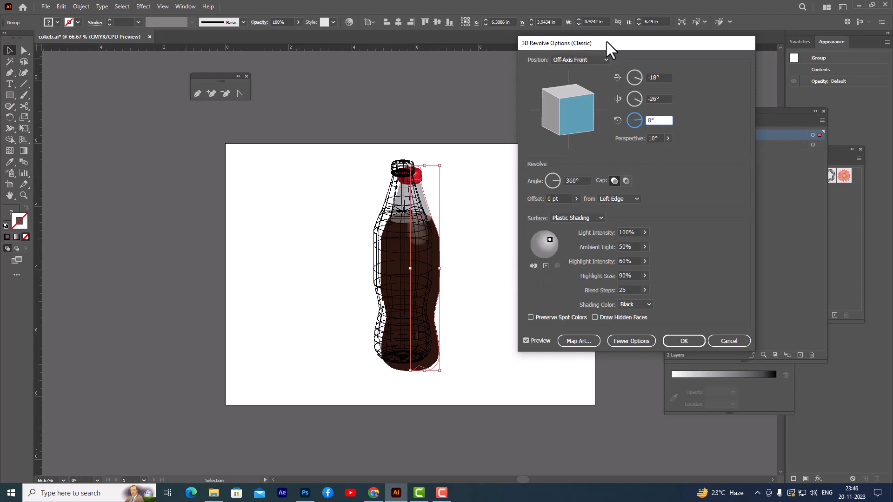
drag(606, 42, 617, 41)
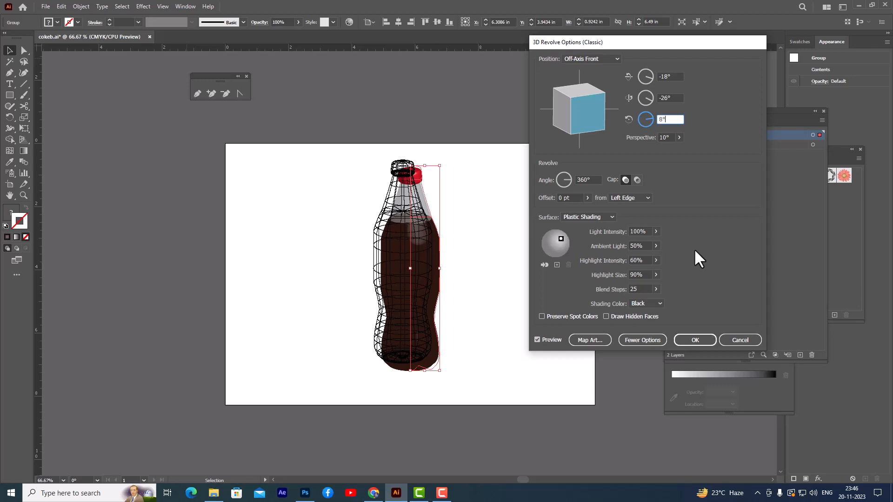
click(640, 287)
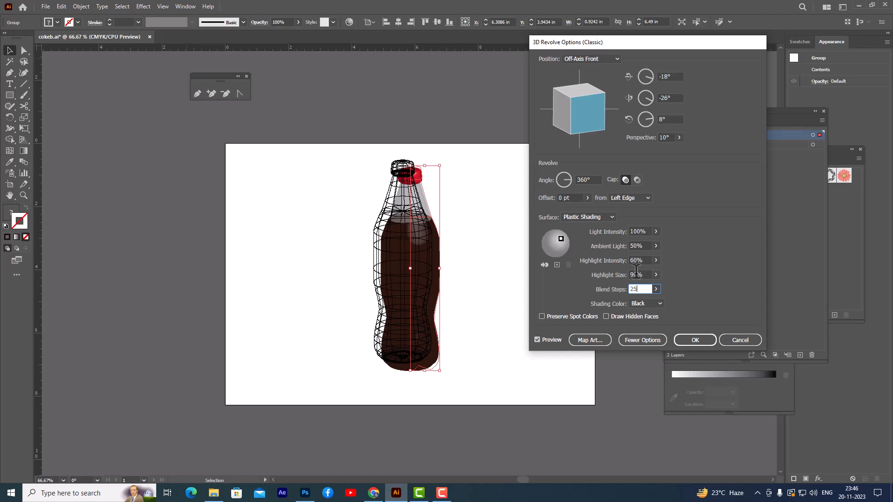
double_click(635, 289)
text(100)
key(shift+Tab)
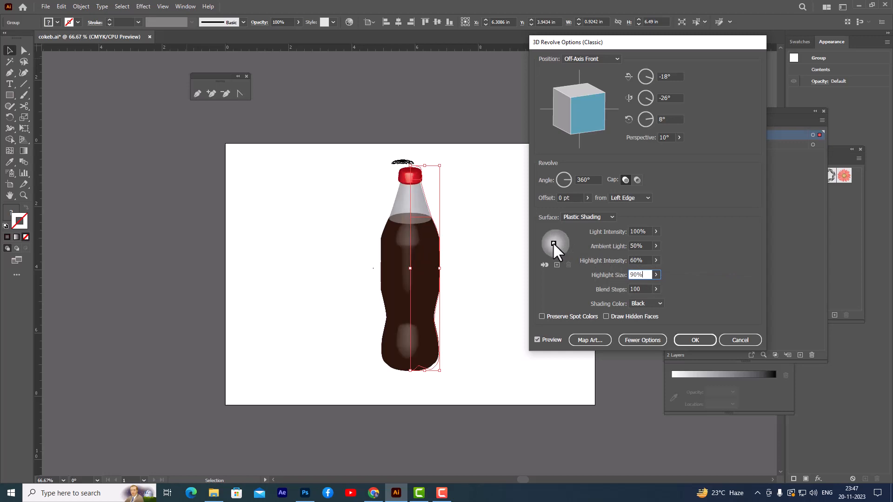
Step: Set the revolved bottle's highlight size to 43% and highlight intensity to 34%
click(656, 274)
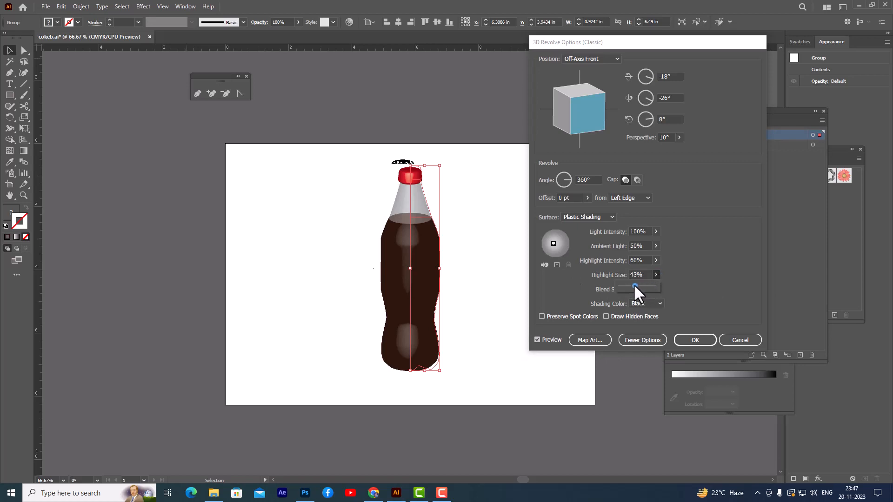
click(655, 261)
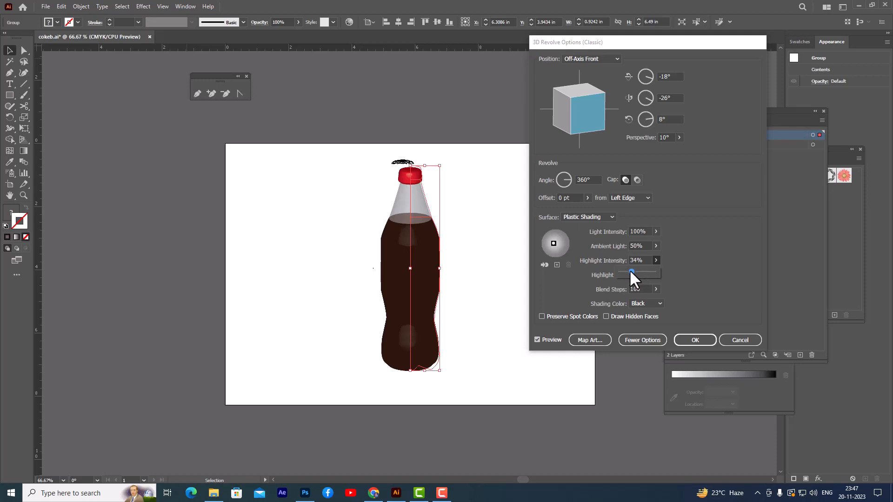
click(680, 254)
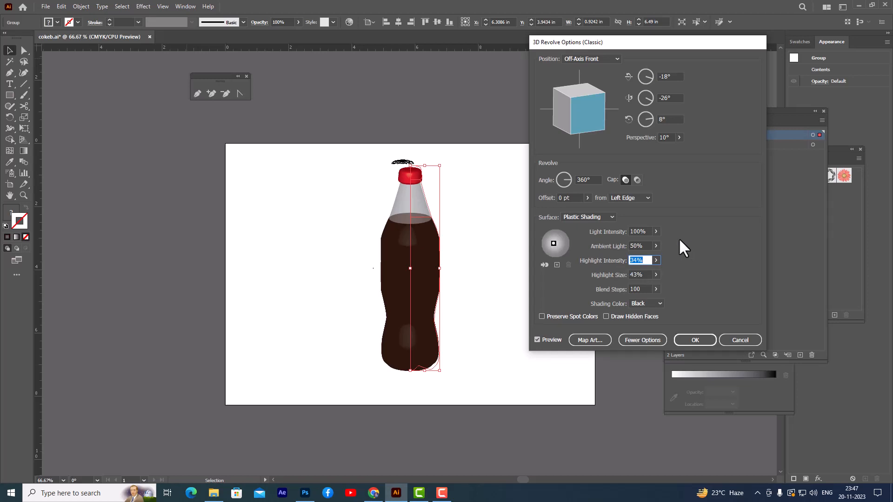
Step: Add a second light so the bottle is lit from both sides, and set the highlight intensity to 19%
click(557, 265)
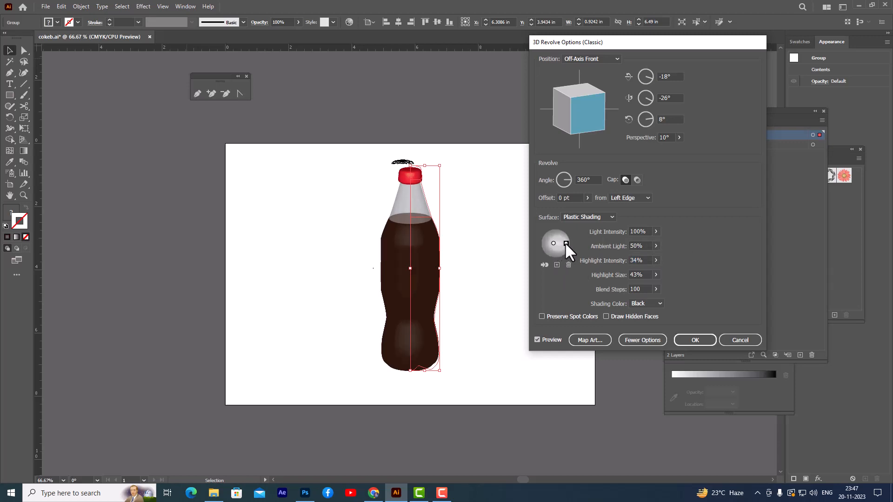
drag(553, 243, 552, 242)
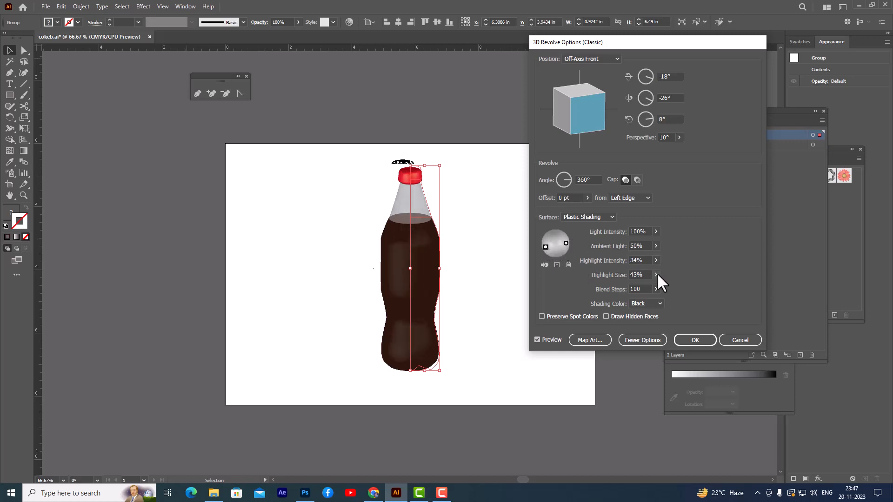
click(655, 260)
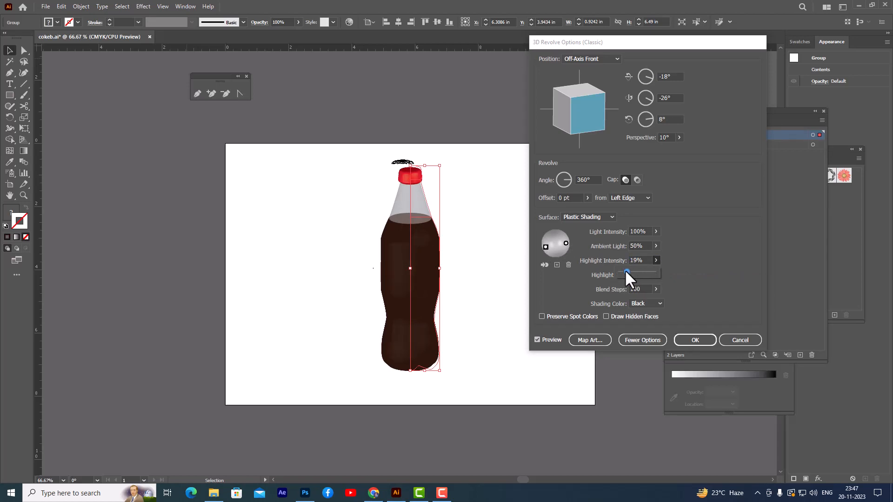
Step: Set the revolve's ambient light to 17% and light intensity to 72%, and apply the 3D effect to the bottle
click(681, 249)
click(656, 246)
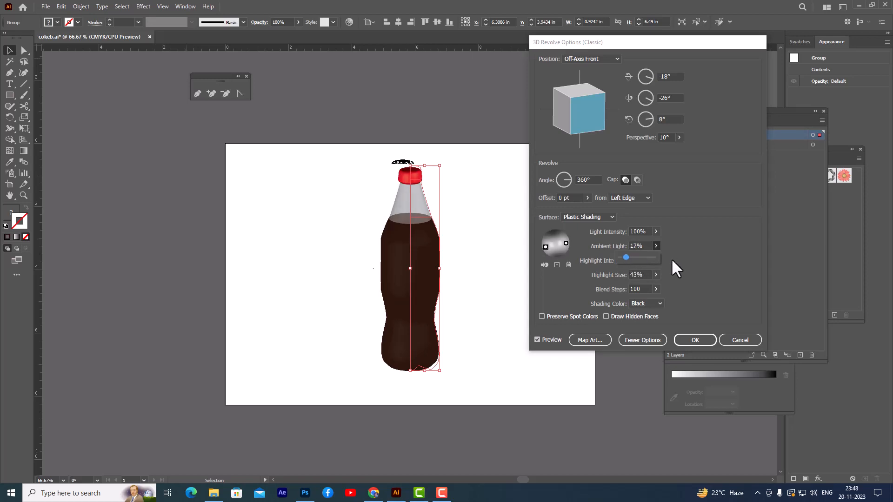
click(656, 231)
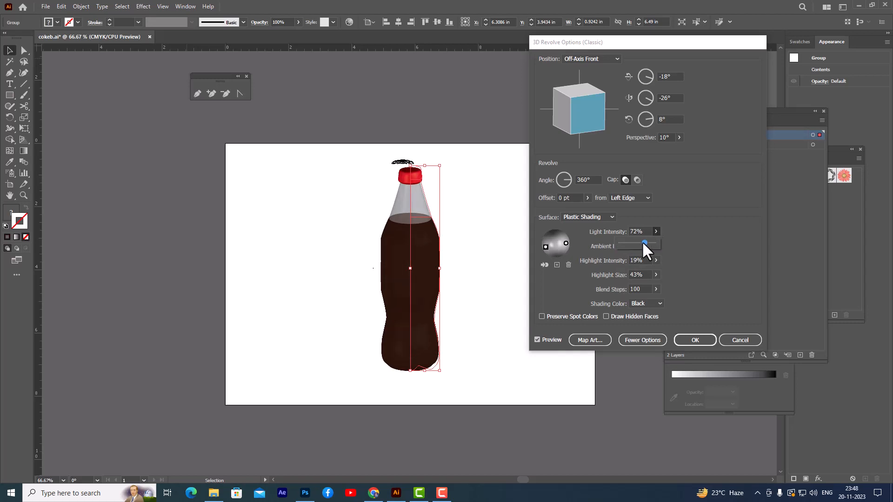
click(702, 233)
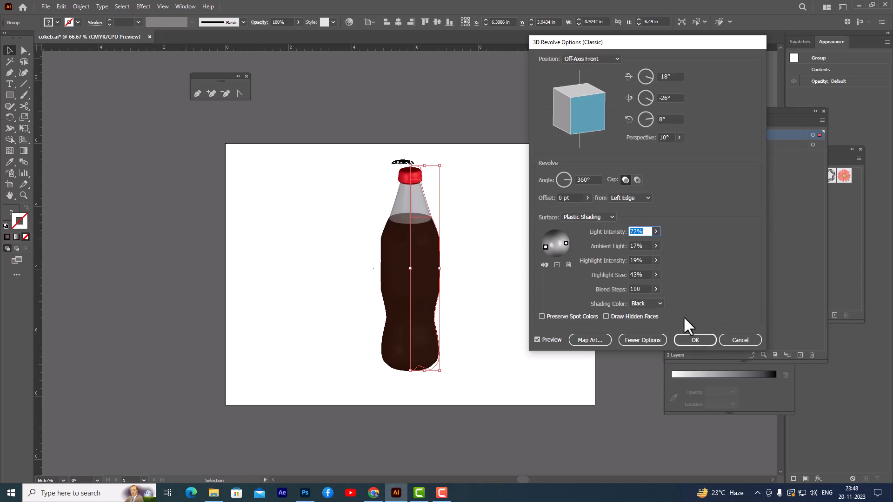
click(692, 339)
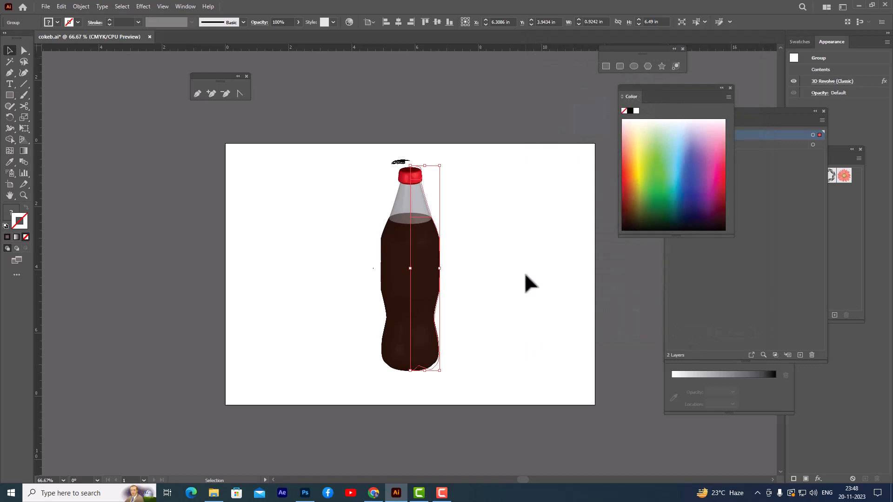
click(523, 271)
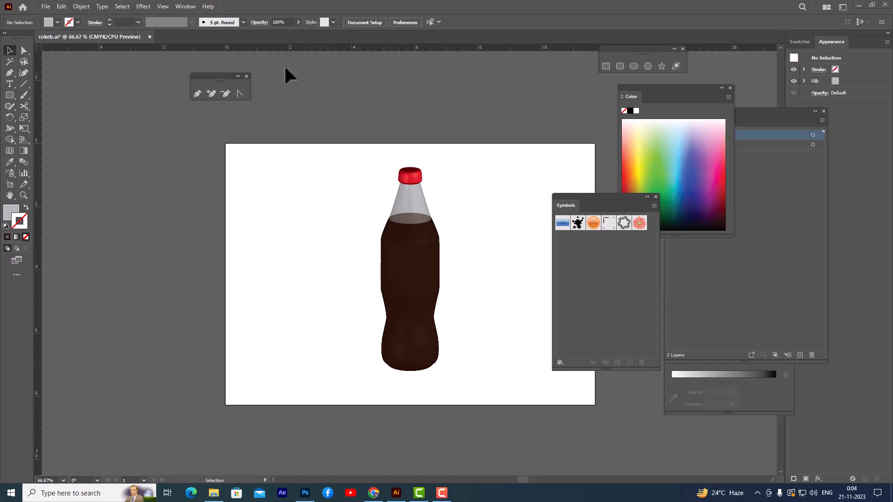
Step: Place the cokelabelfinal image as a linked file and position it outside the artboard, beside its upper left corner
click(43, 6)
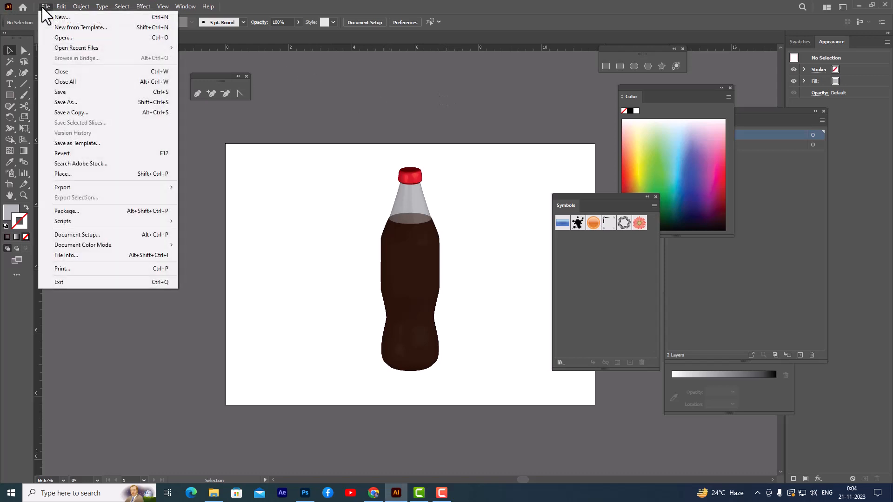
click(93, 175)
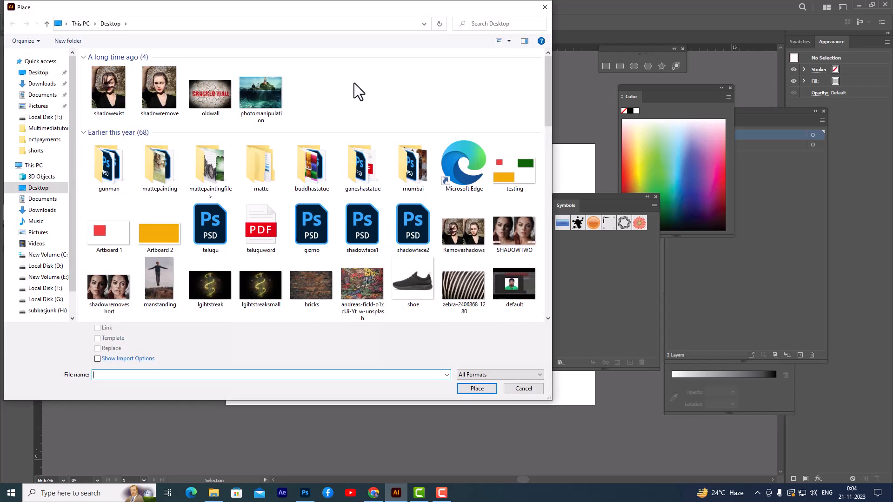
scroll(353, 82, down, 10)
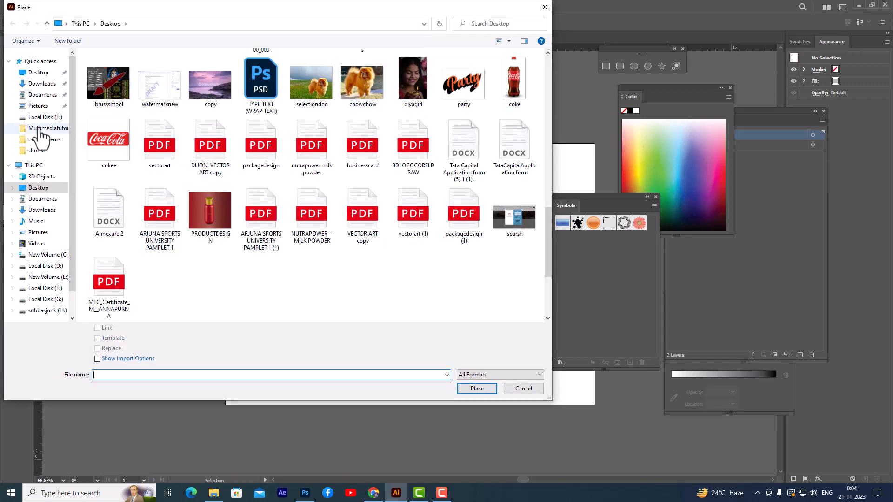
scroll(284, 246, down, 5)
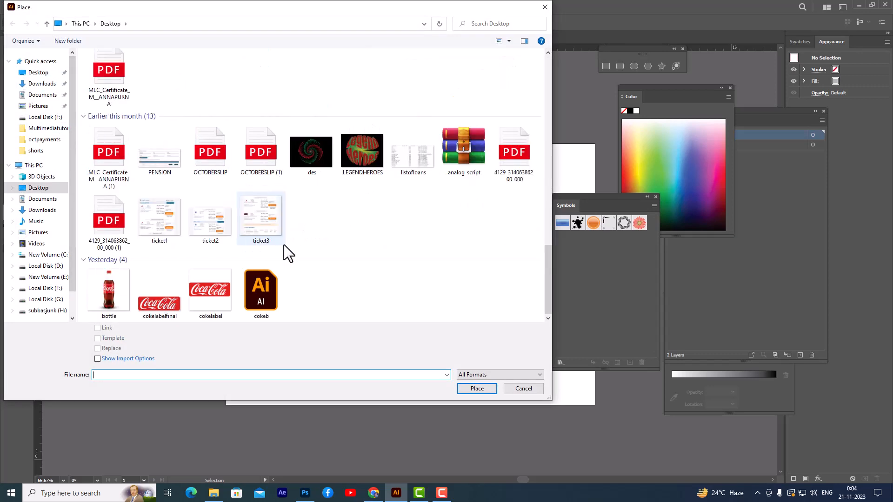
click(155, 305)
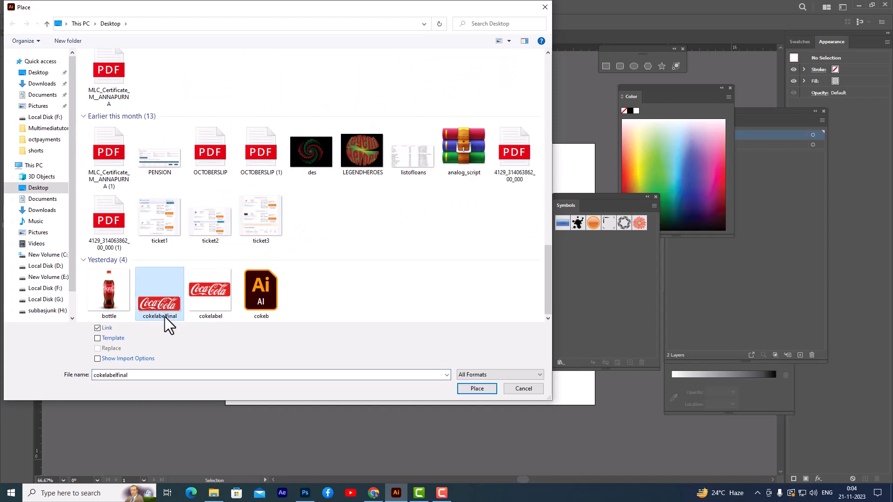
click(474, 392)
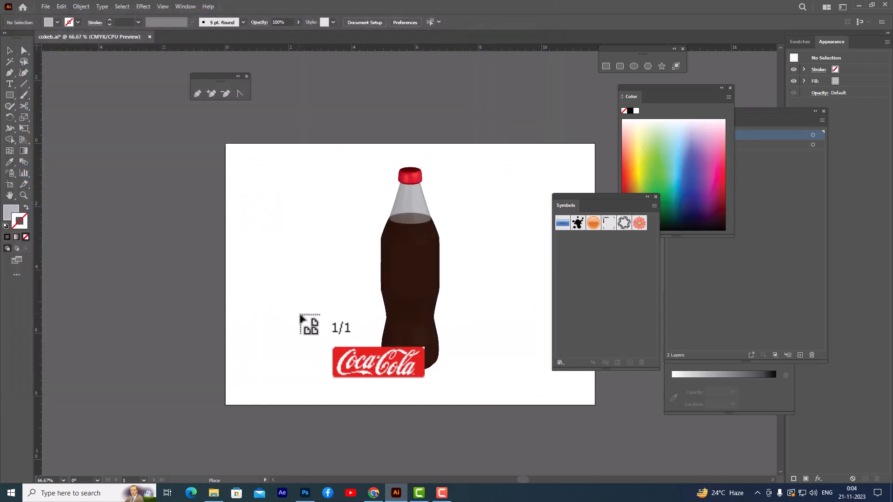
click(284, 306)
drag(342, 333, 129, 157)
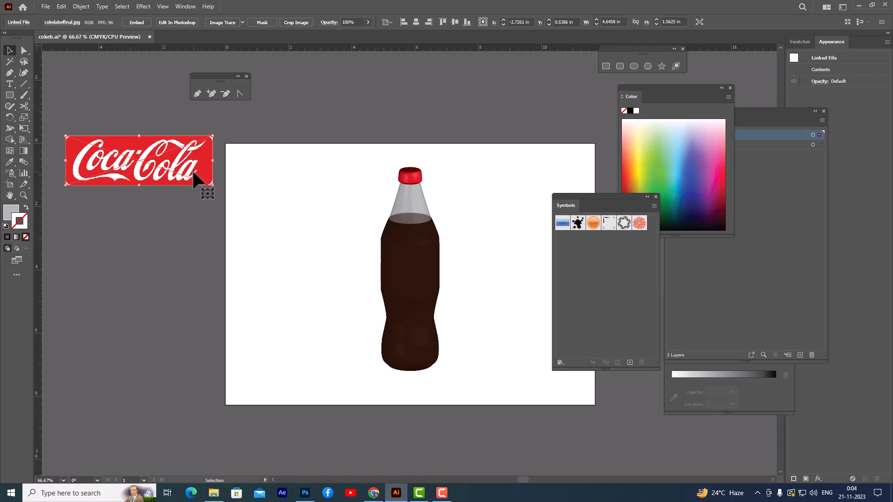
mouse_move(193, 173)
mouse_down()
mouse_move(191, 192)
mouse_move(186, 177)
mouse_move(198, 173)
mouse_up()
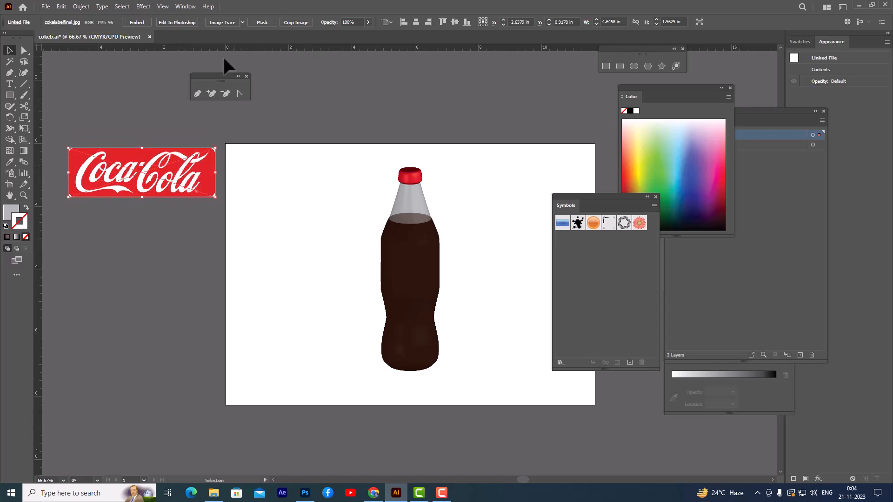
Step: Image-trace the Coca-Cola label with the 16 Colors preset and expand the tracing into vector paths
click(242, 21)
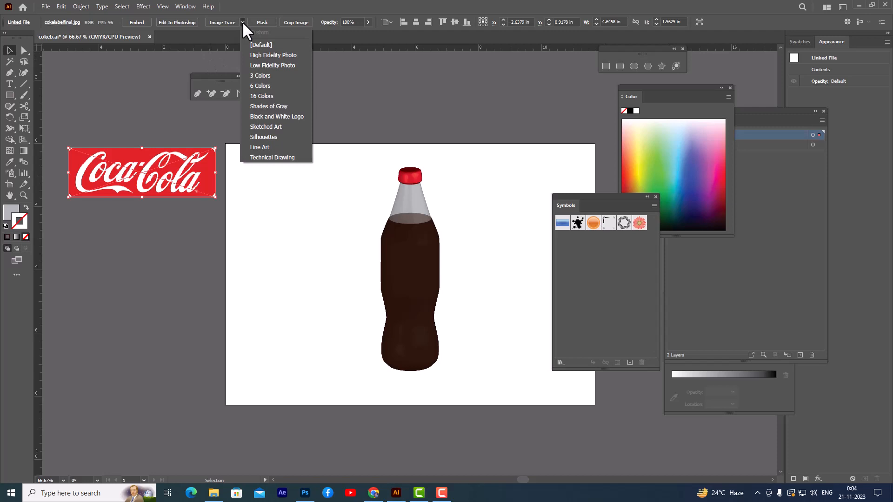
click(269, 97)
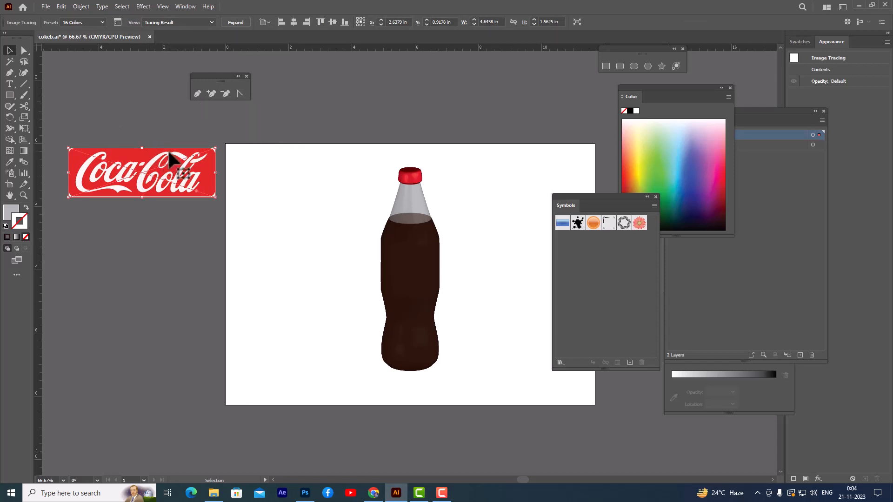
click(233, 23)
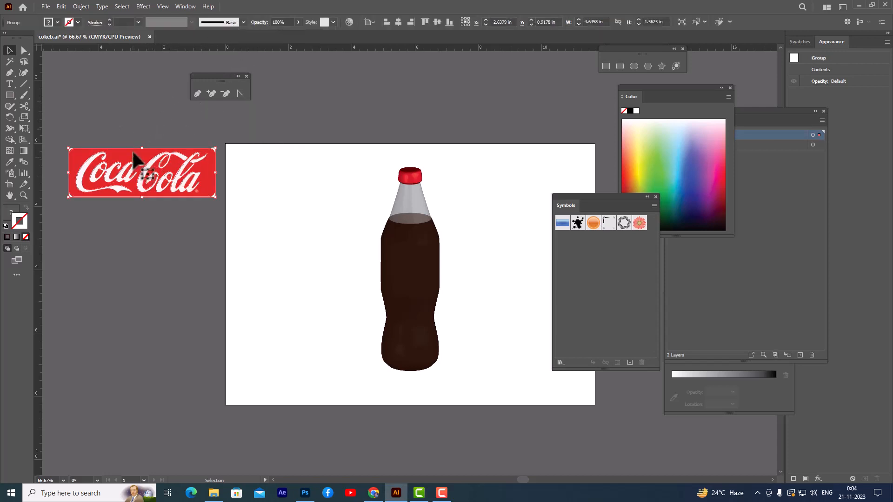
click(126, 132)
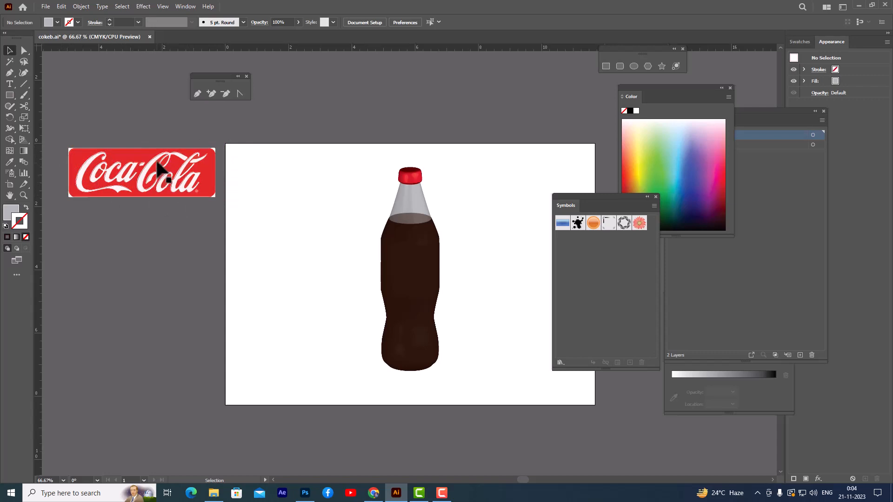
Step: Ungroup the traced label and delete the white corner pieces at its upper right and upper left
click(188, 158)
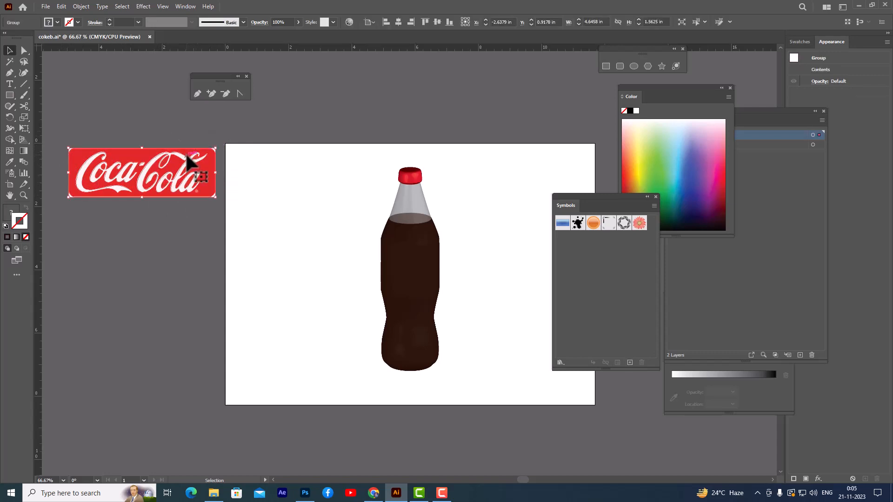
right_click(186, 155)
click(214, 276)
click(164, 241)
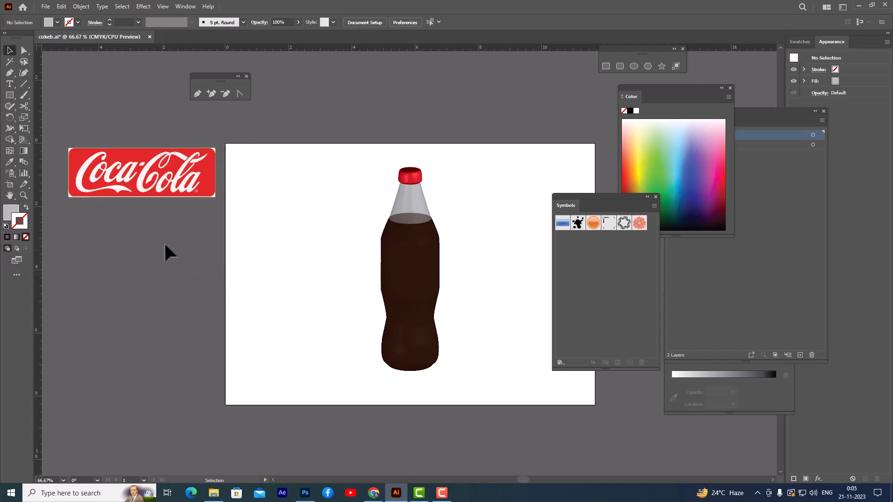
click(215, 149)
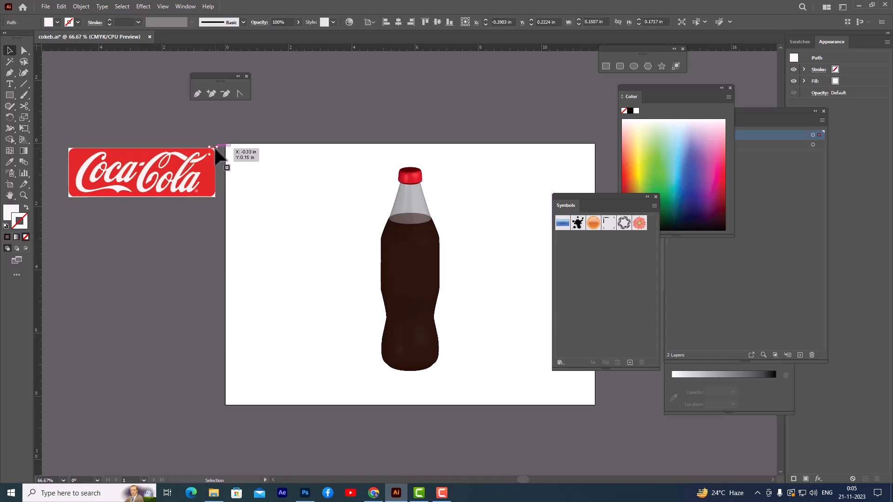
key(Delete)
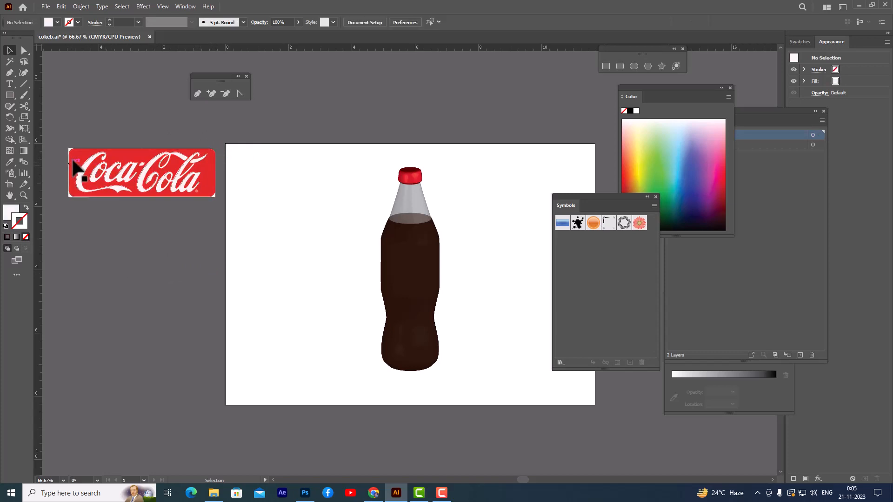
click(70, 149)
key(Delete)
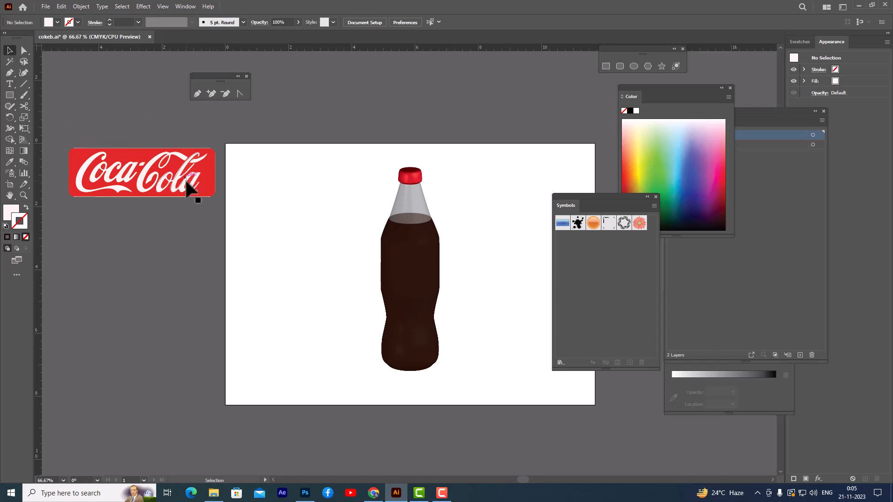
click(168, 176)
click(98, 143)
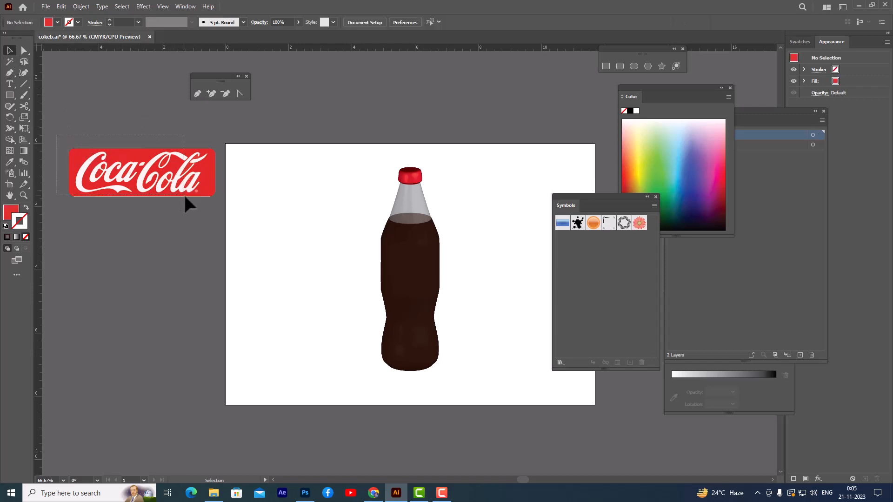
Step: Select all the label artwork and turn it into a dynamic movie-clip symbol named cokelable
drag(224, 223, 147, 168)
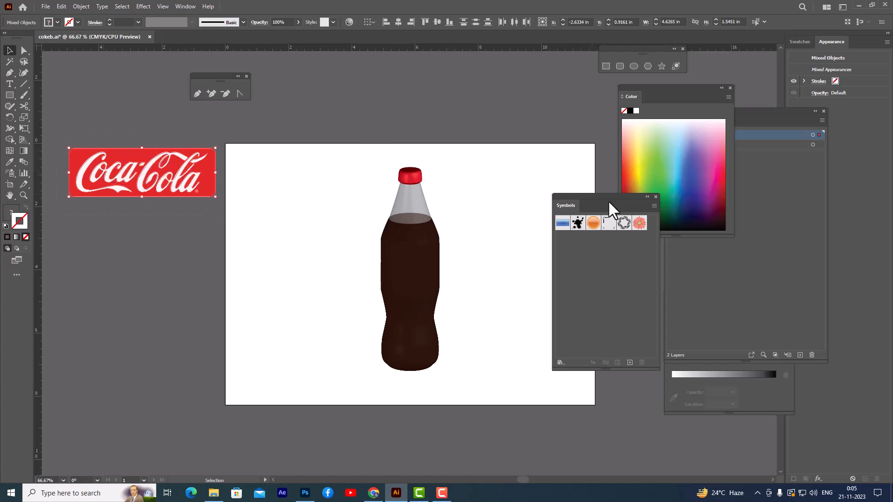
drag(599, 197, 571, 125)
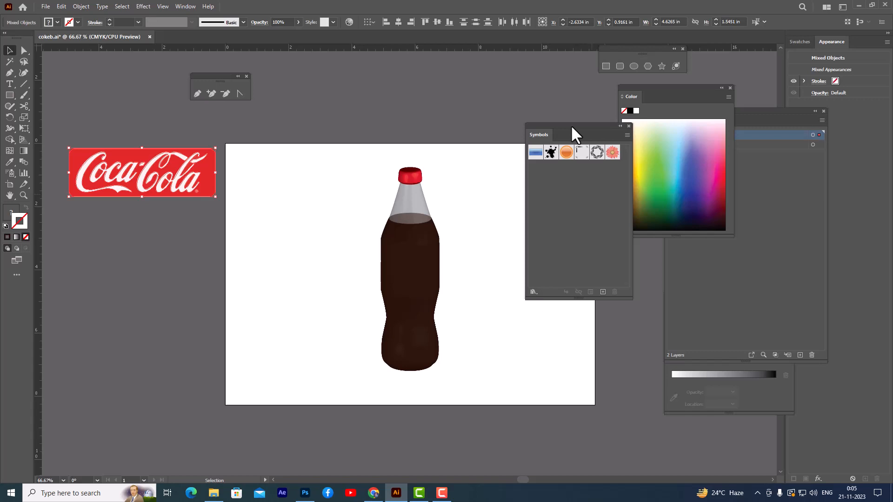
drag(553, 122, 568, 121)
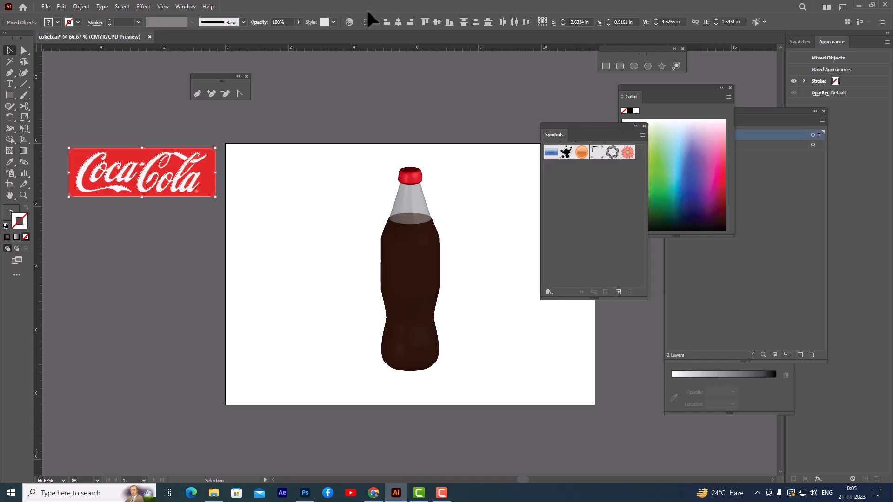
click(185, 6)
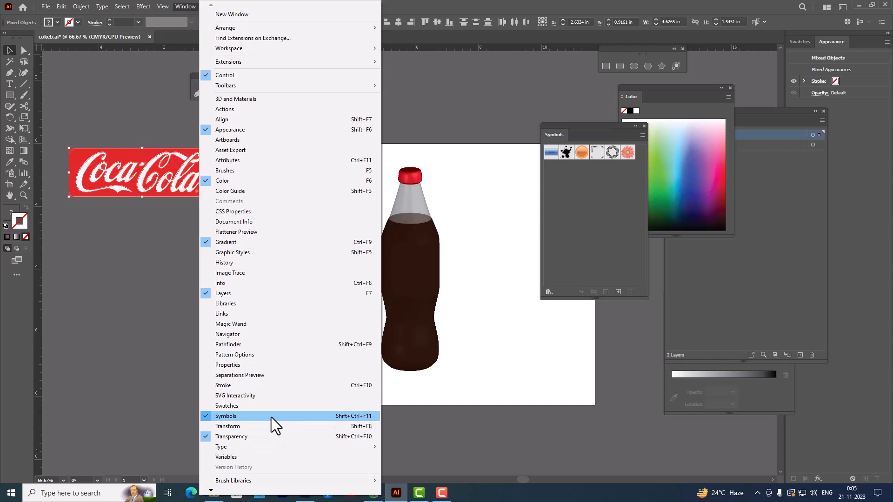
click(567, 2)
drag(151, 170, 618, 187)
drag(486, 82, 526, 79)
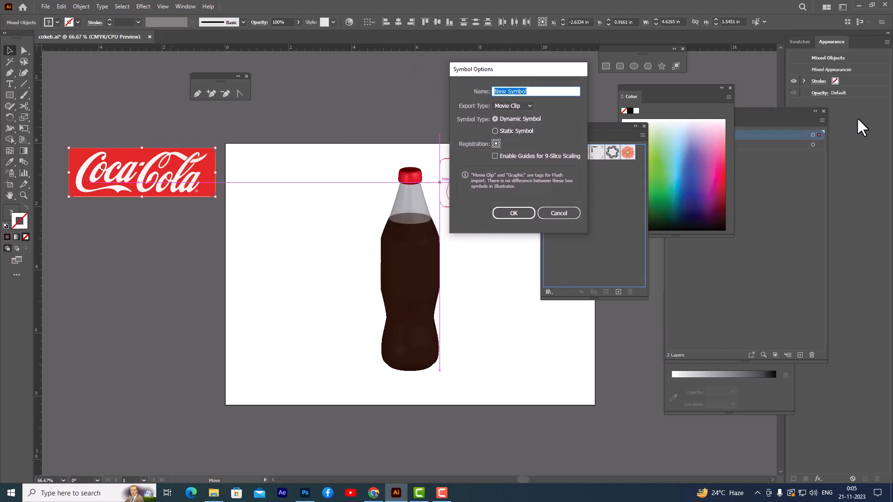
text(cokelable)
click(512, 213)
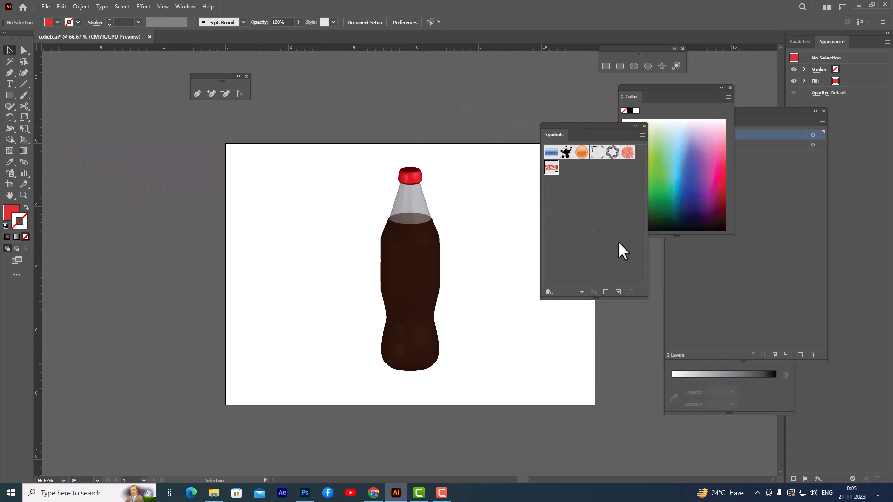
Step: Select the revolved bottle group and undock the Appearance panel so it floats beside the bottle
drag(577, 126, 627, 126)
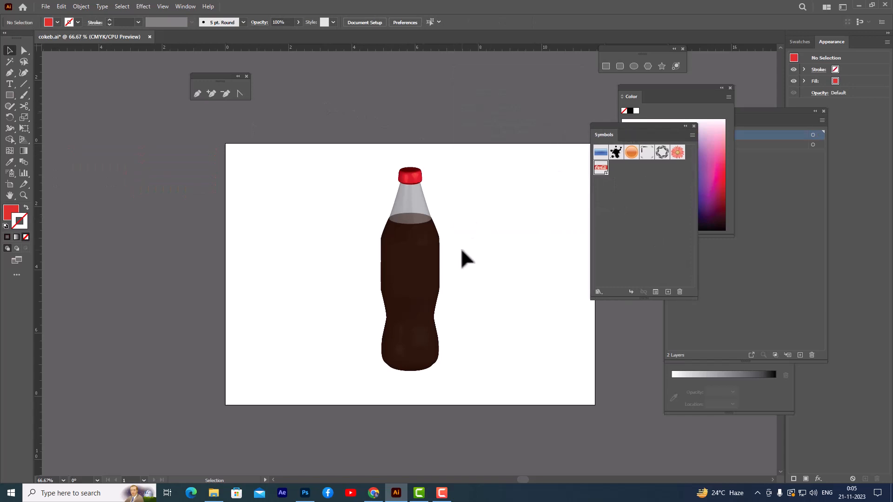
click(424, 241)
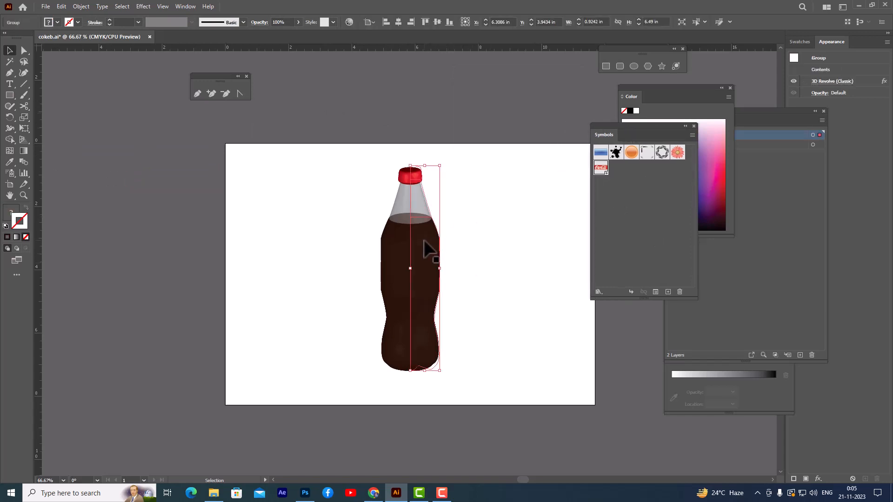
drag(830, 41, 547, 81)
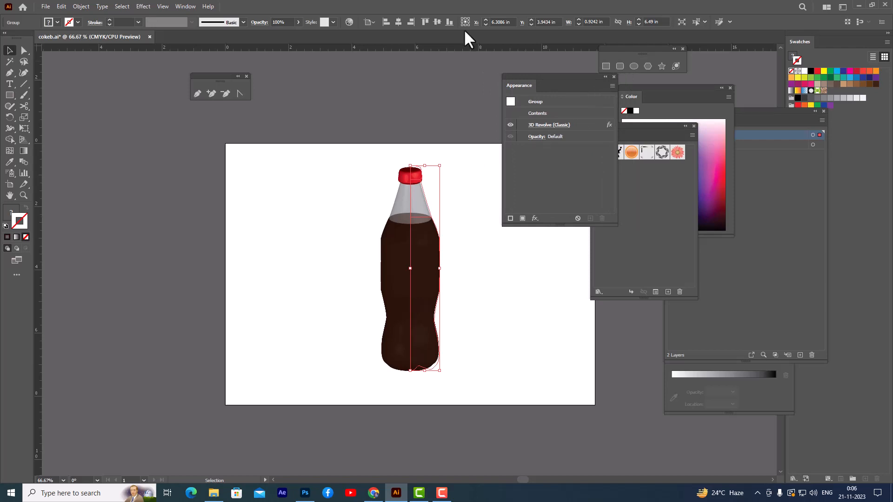
click(189, 6)
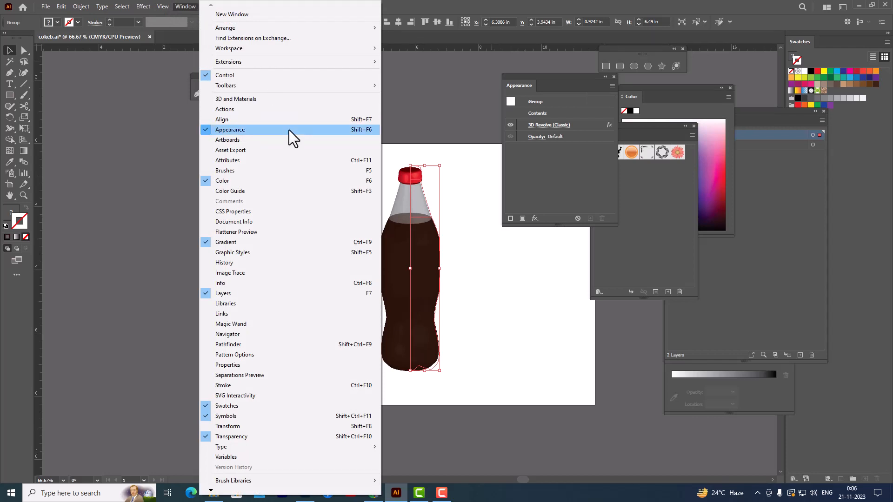
click(539, 75)
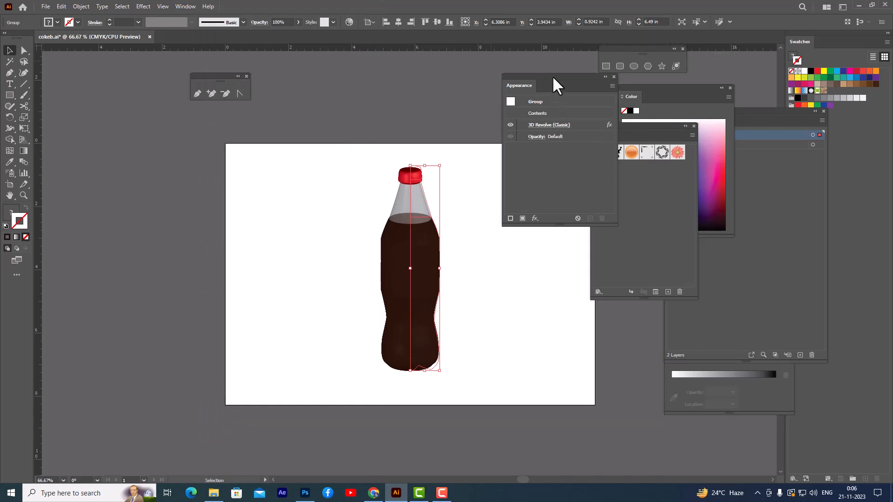
drag(552, 75, 557, 71)
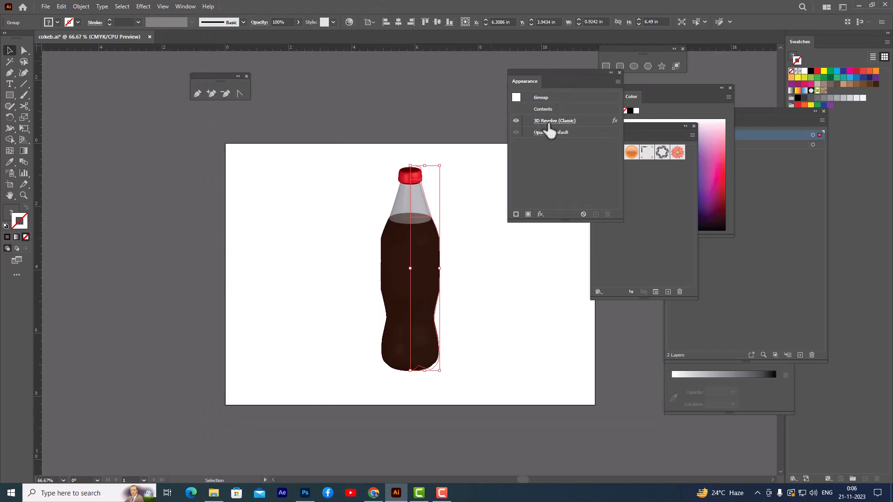
Step: Open the bottle's 3D Revolve (Classic) options and bring up the Map Art settings for its surfaces
click(548, 125)
drag(607, 43, 583, 38)
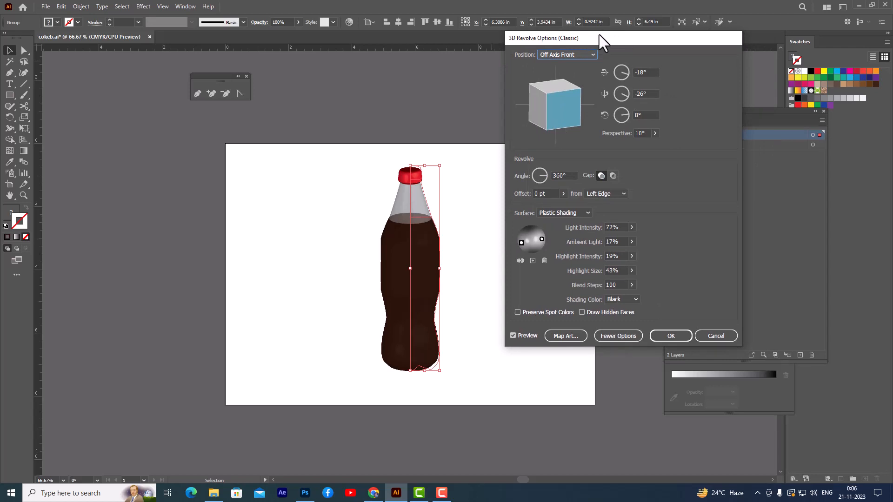
drag(599, 35, 601, 24)
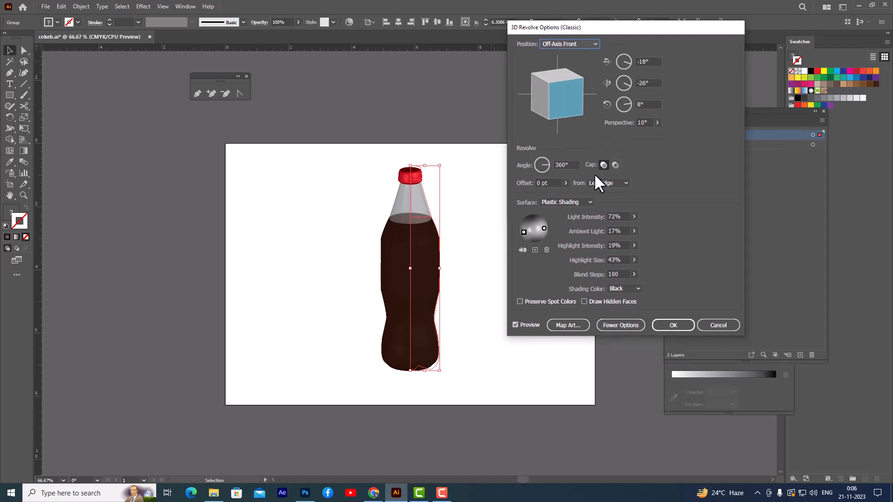
click(571, 325)
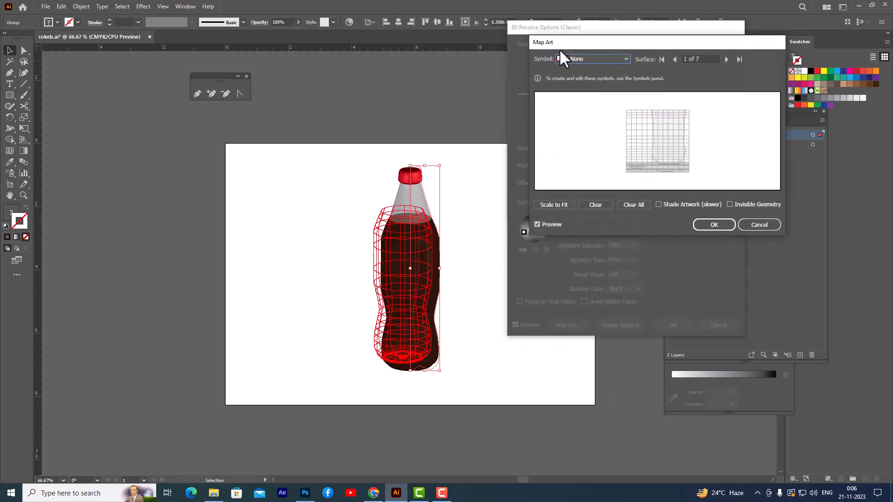
drag(590, 43, 568, 46)
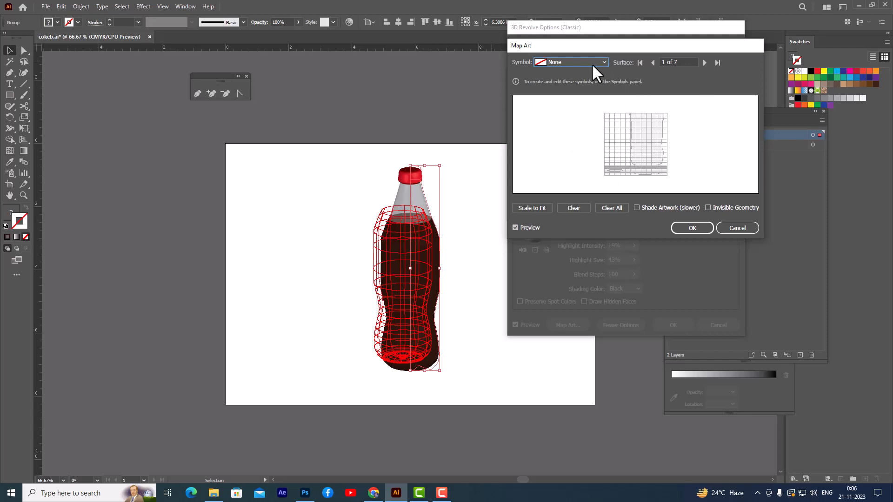
Step: Go through the bottle's mappable surfaces one by one and return to surface 1, the dark liquid body
click(704, 62)
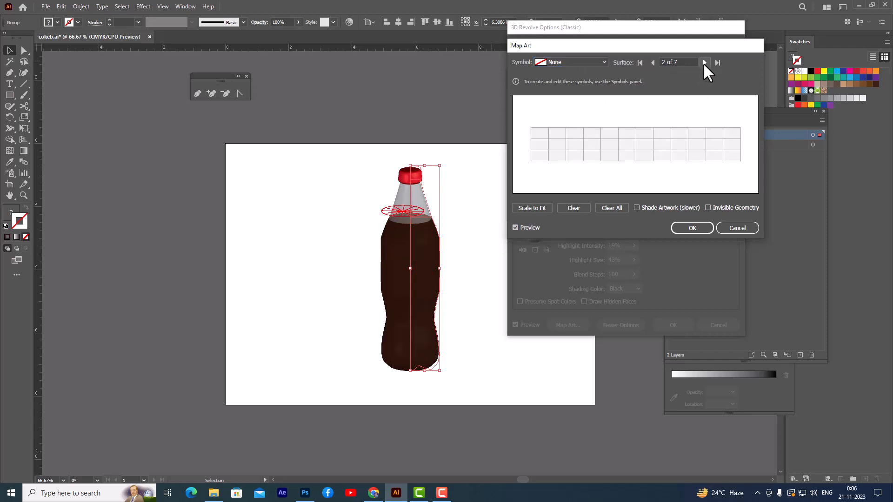
click(704, 62)
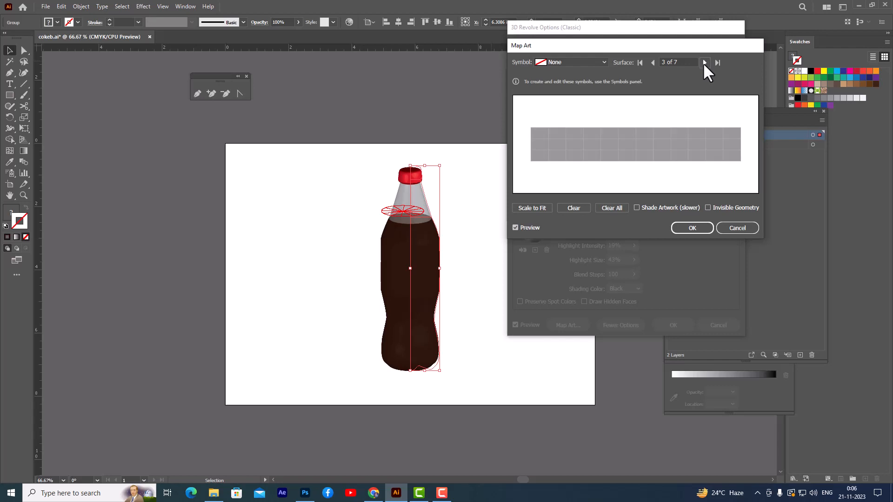
click(704, 62)
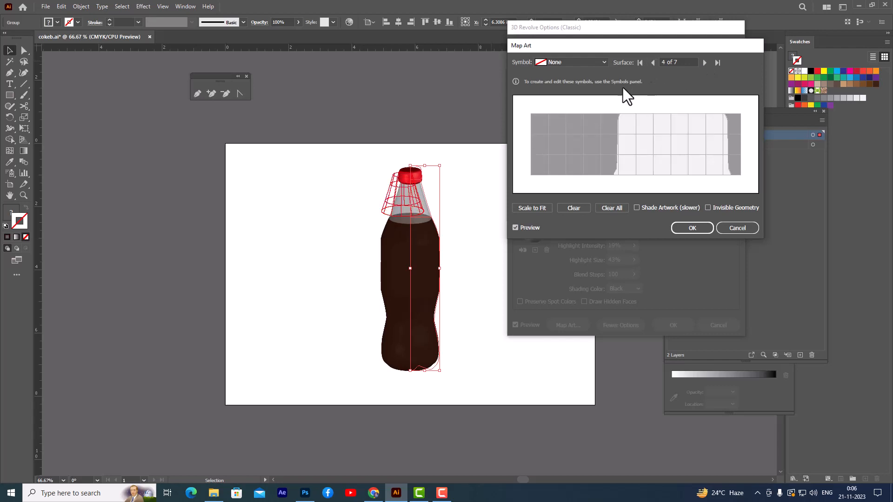
click(702, 63)
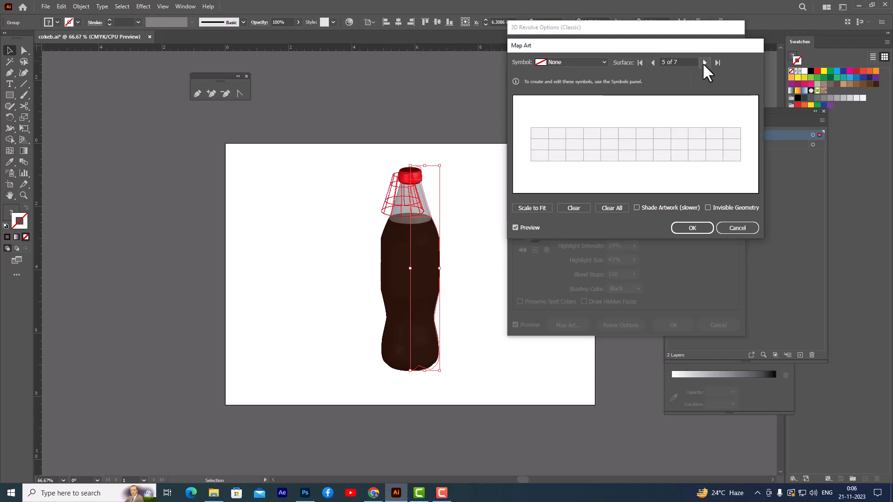
click(702, 63)
click(703, 62)
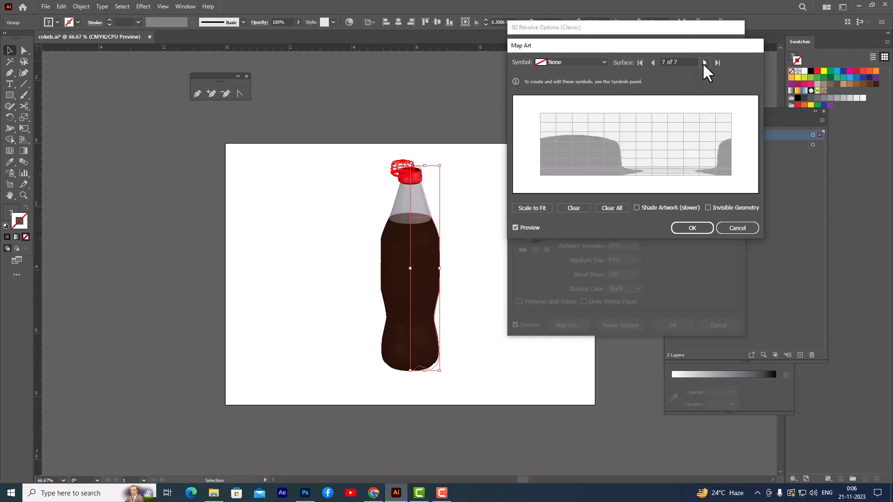
click(704, 62)
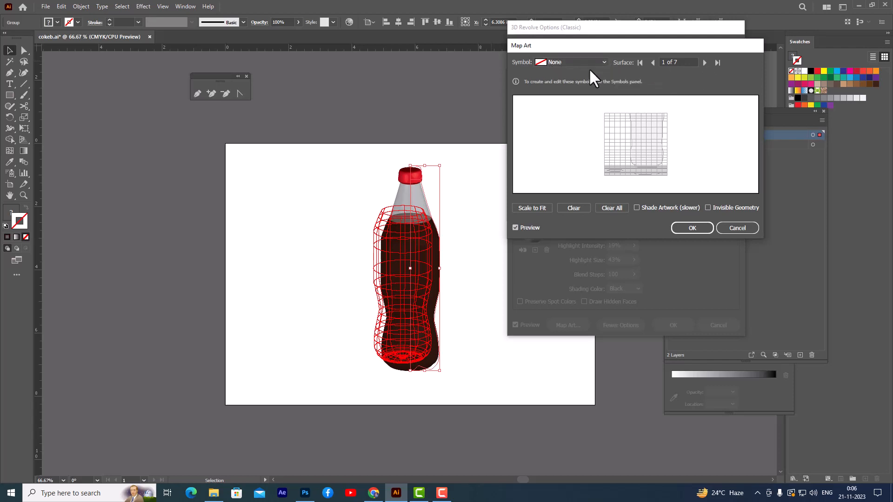
Step: Map the cokelabel symbol onto surface 1 and move it over the visible upper part of the bottle's body
click(603, 61)
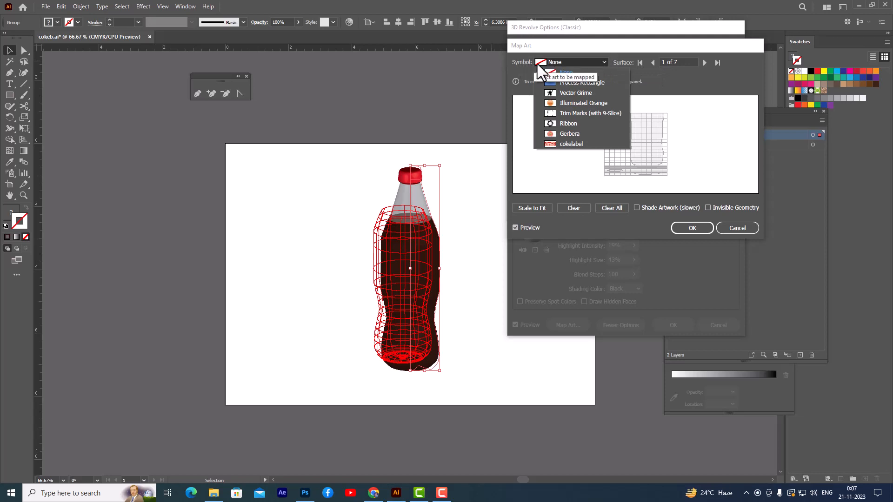
click(576, 145)
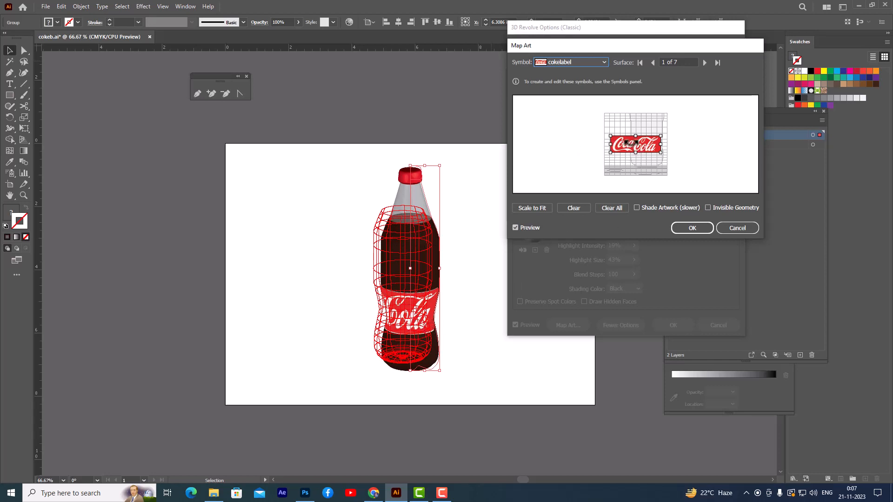
drag(627, 142, 663, 131)
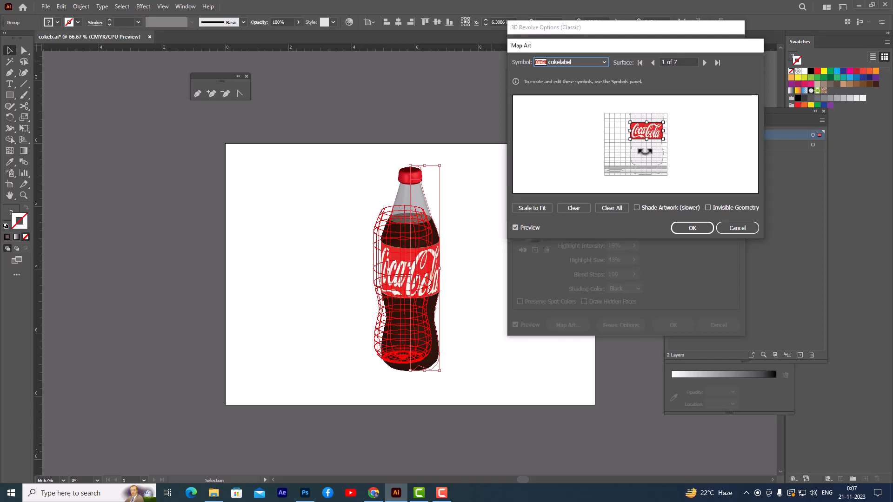
Step: Reduce the mapped label's height slightly from both edges, shift it up a little, and apply the mapping and revolve settings
drag(647, 139, 646, 138)
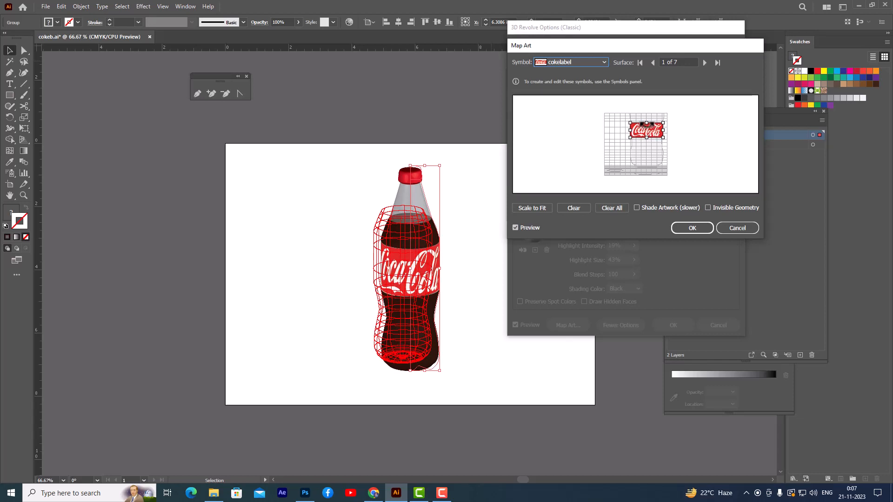
drag(646, 123, 647, 125)
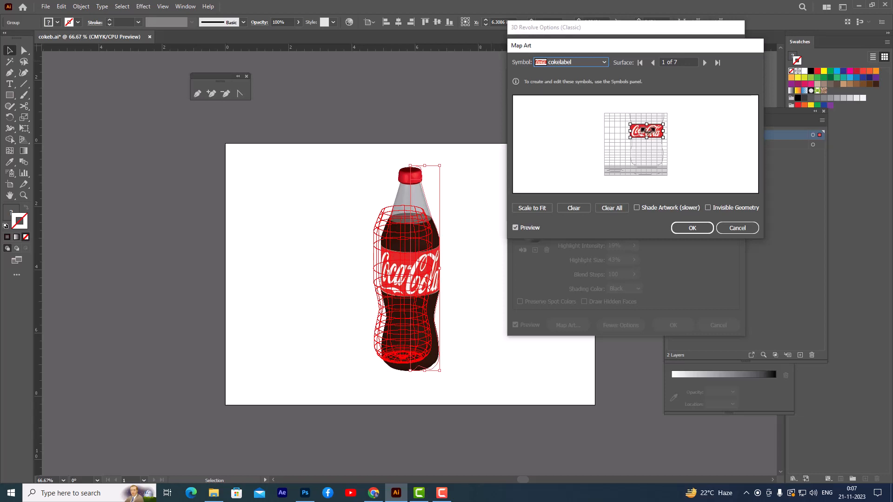
drag(647, 130, 646, 128)
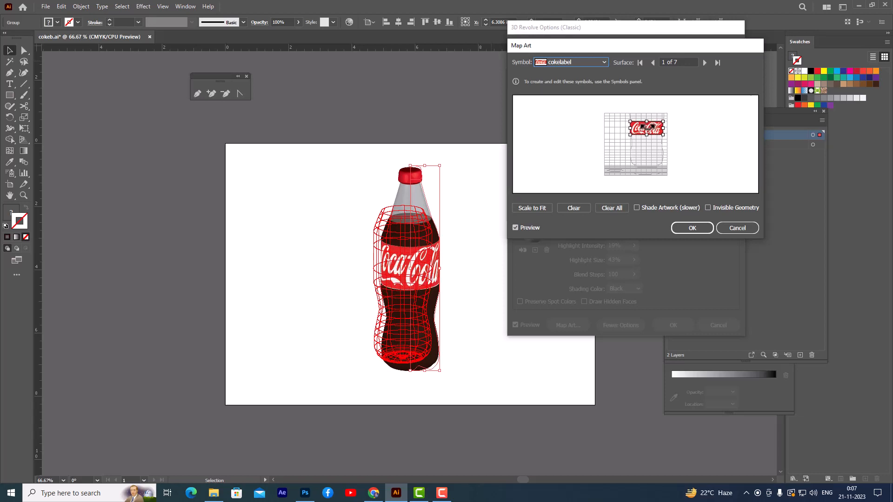
click(691, 228)
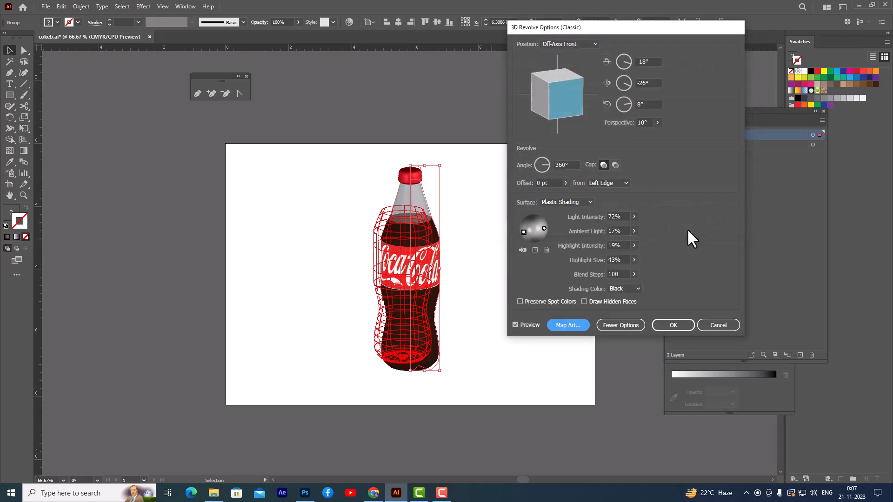
click(664, 325)
click(534, 294)
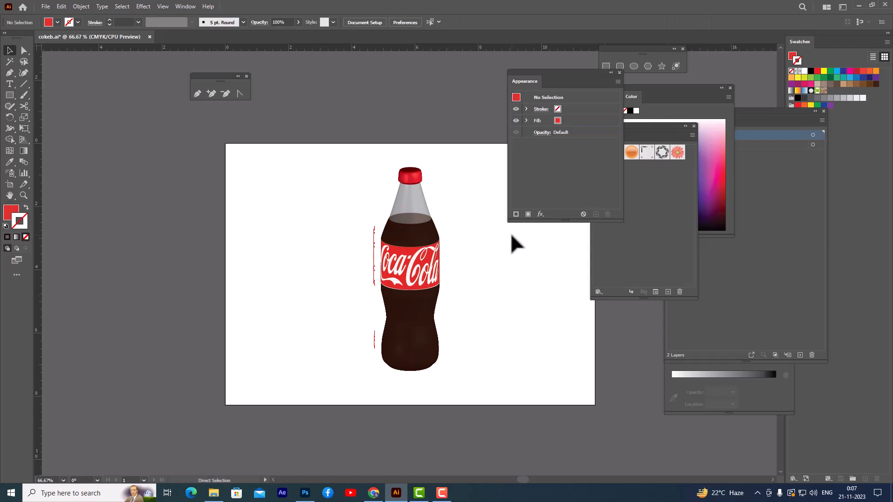
Step: Refresh the view of the labelled bottle and move the Appearance and Symbols panels clear of the artboard
key(ctrl+minus)
key(ctrl+equal)
drag(540, 80, 606, 79)
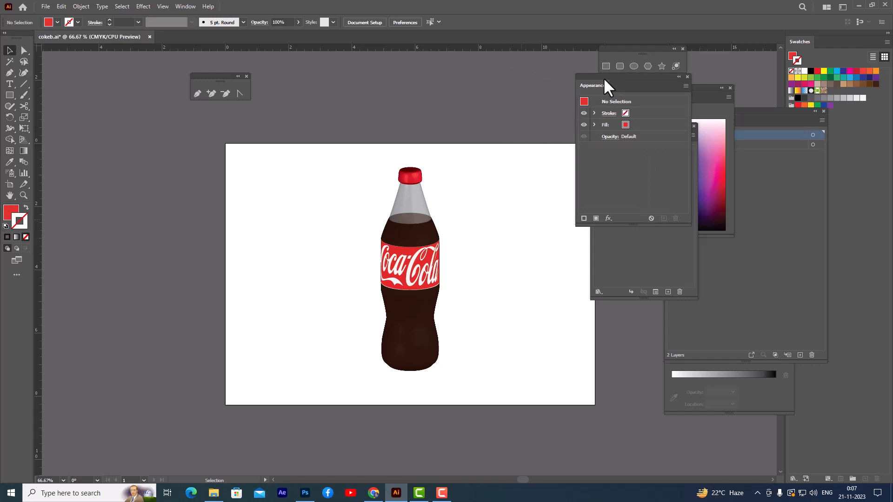
drag(602, 75, 703, 87)
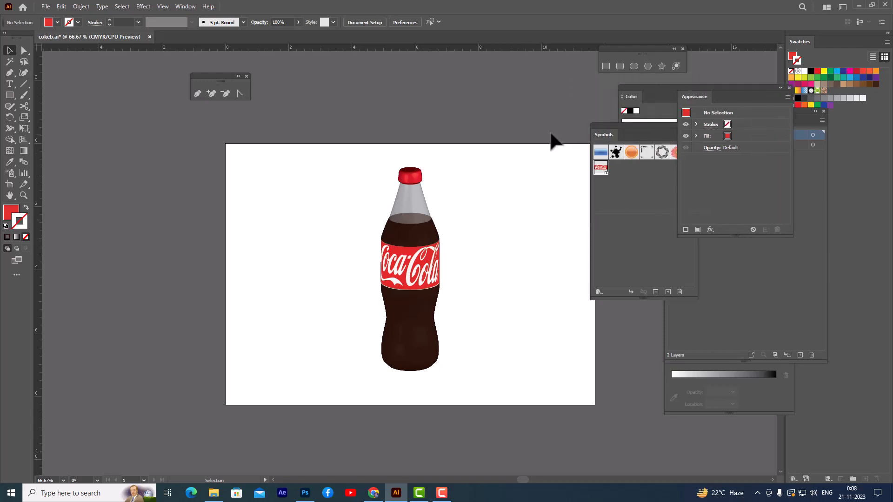
drag(615, 124, 672, 126)
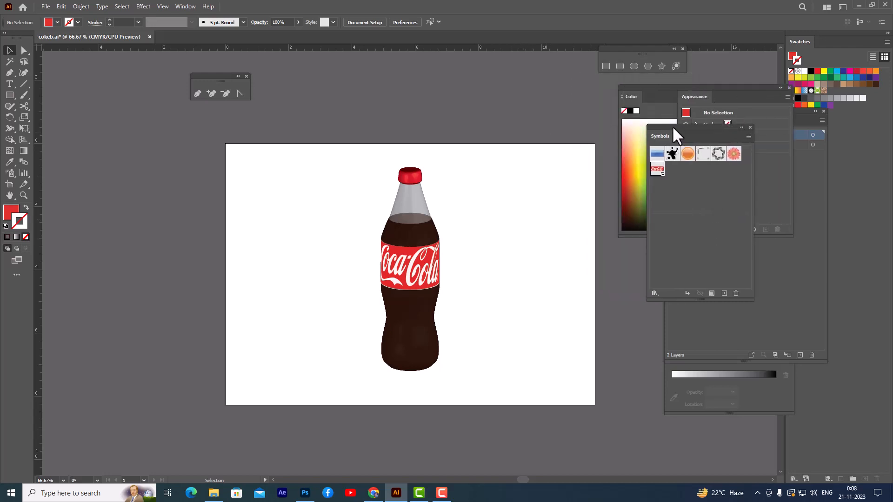